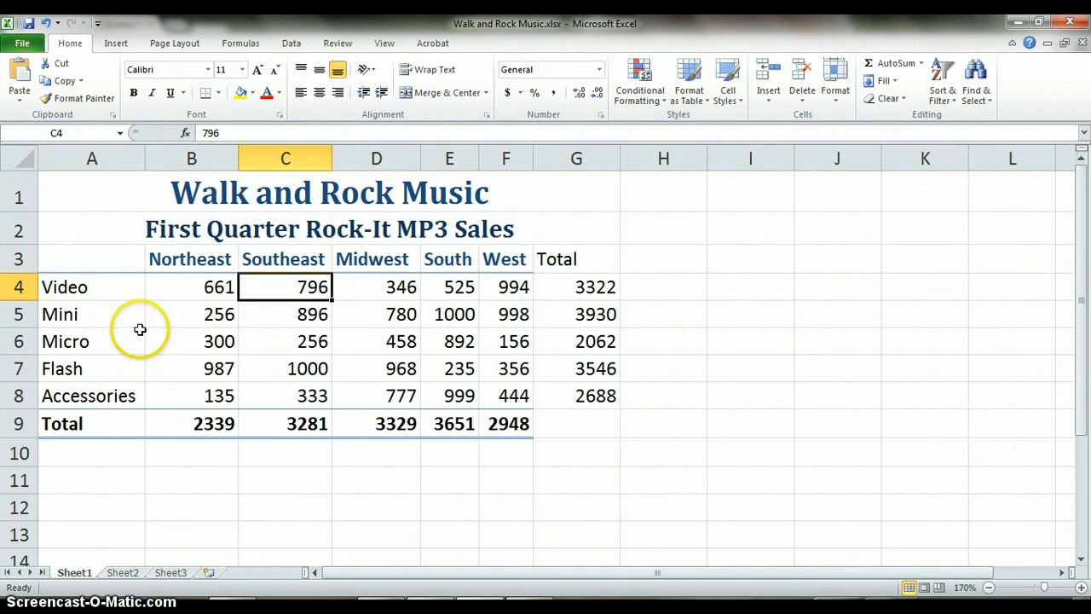
- Select the sales data in A3:F8, including the region and product headings but excluding both totals
left_click(109, 262)
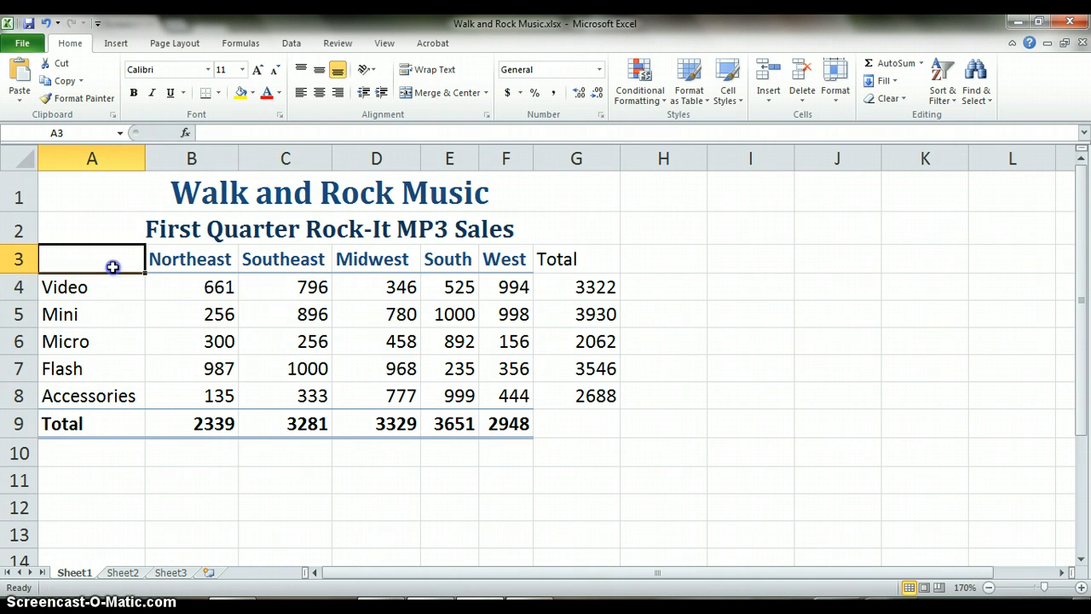
left_click_drag(113, 267, 497, 404)
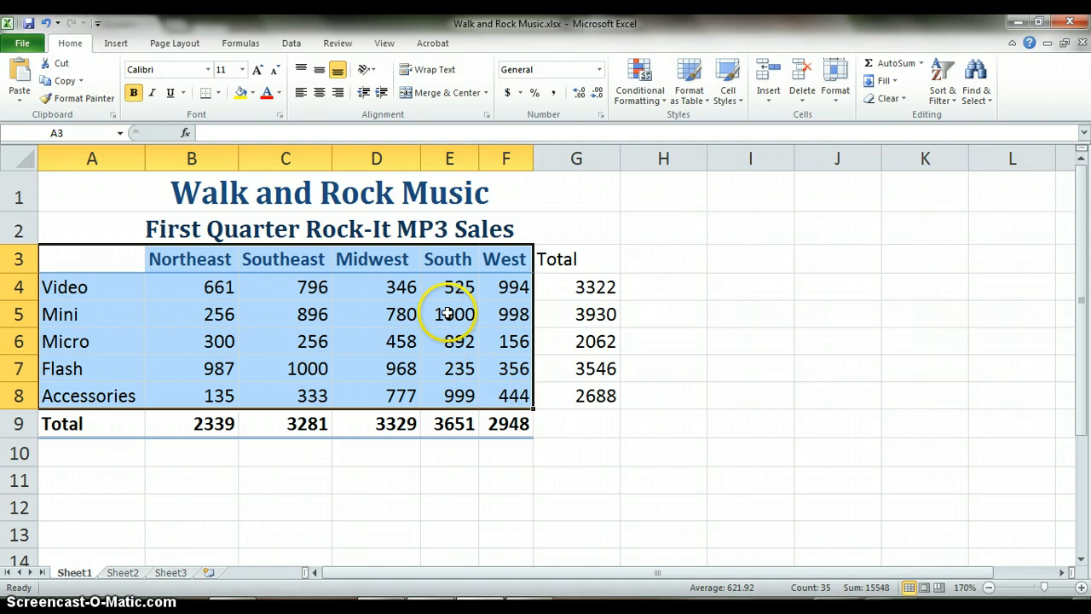
left_click(117, 44)
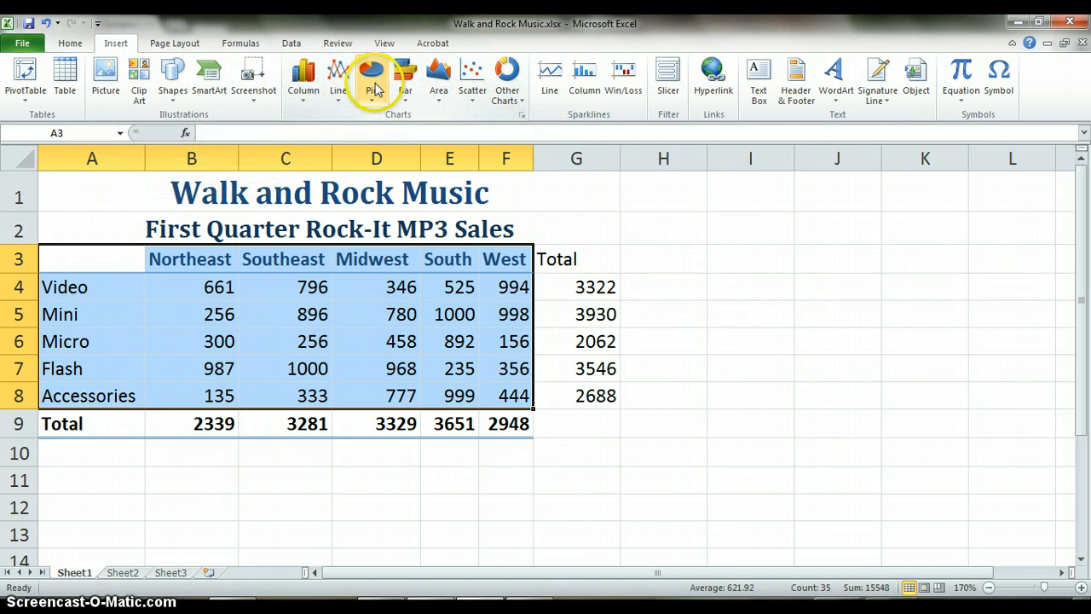
- Examine the available column, line, pie, bar, area, scatter and other chart types
left_click(304, 85)
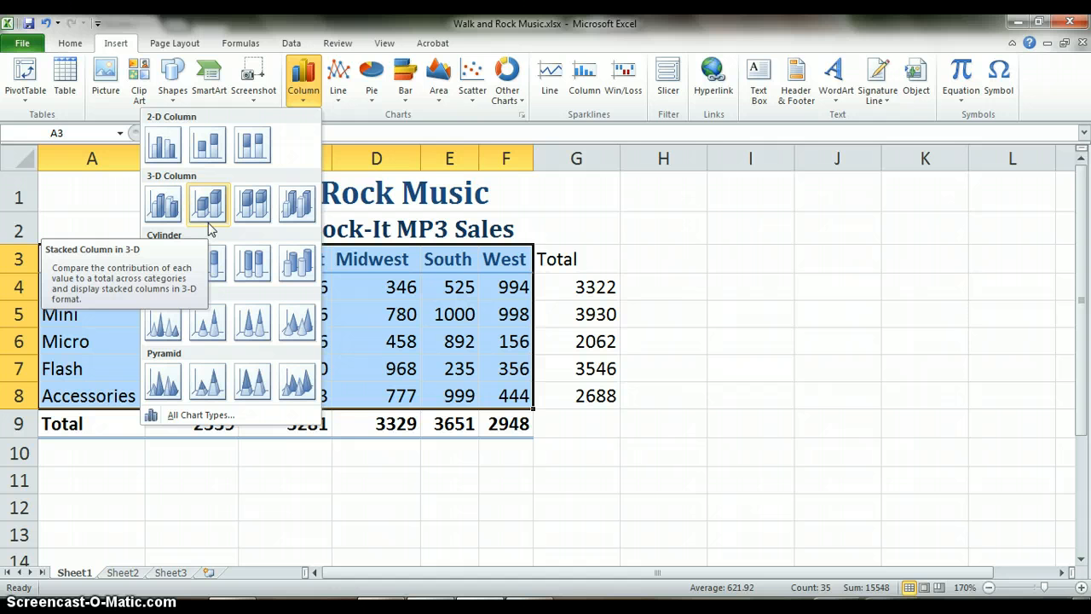
left_click(339, 86)
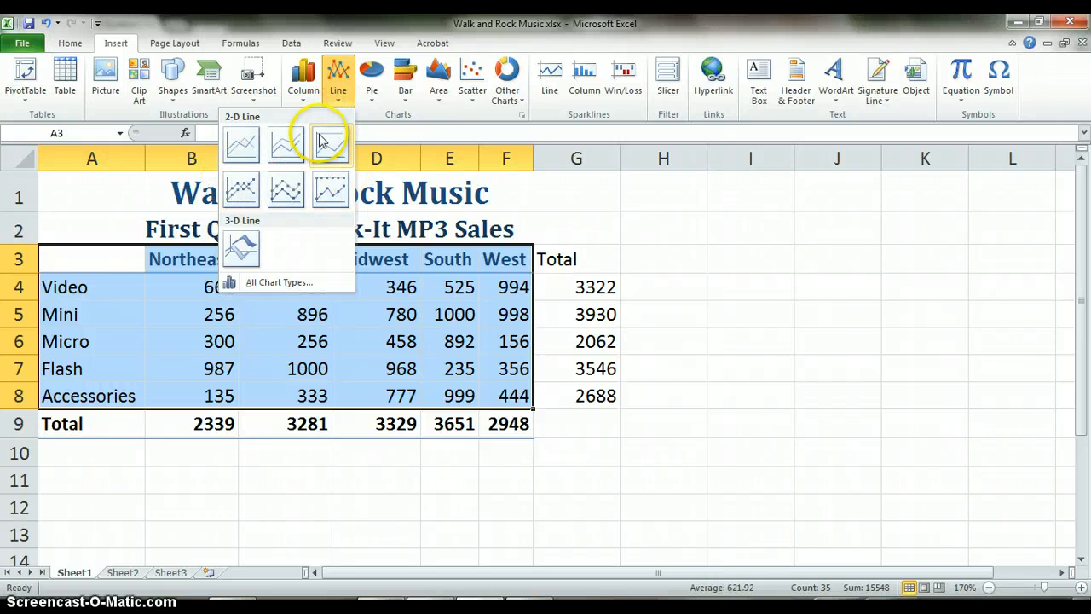
left_click(370, 75)
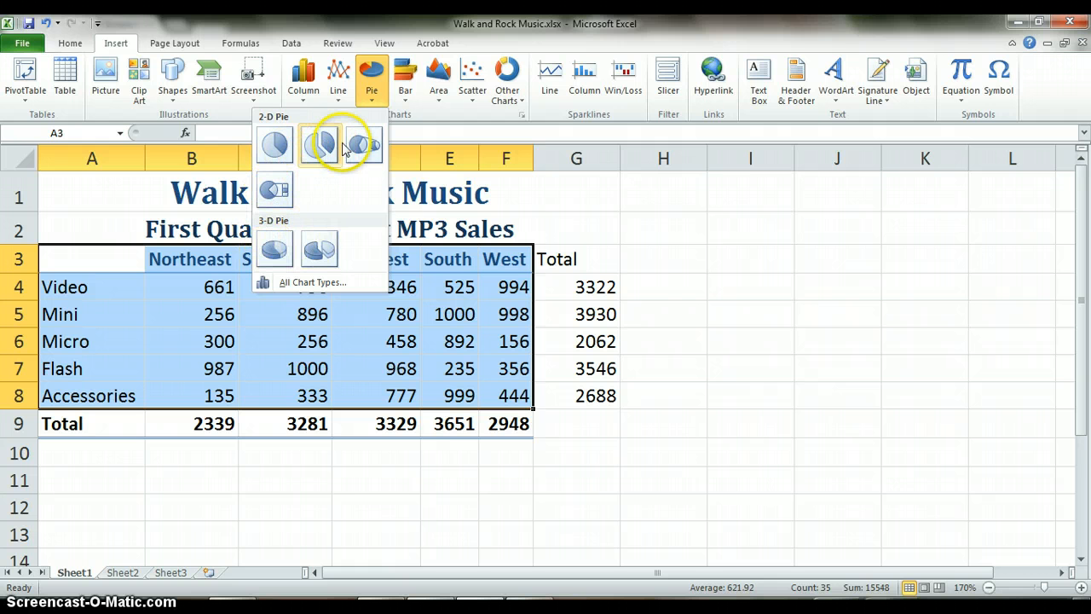
left_click(403, 92)
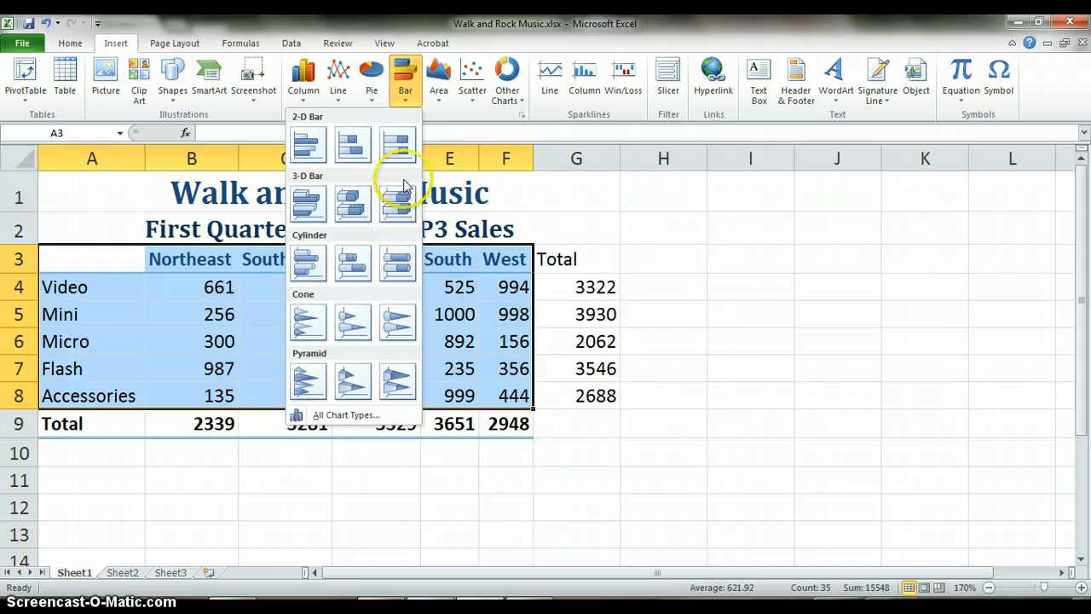
left_click(438, 94)
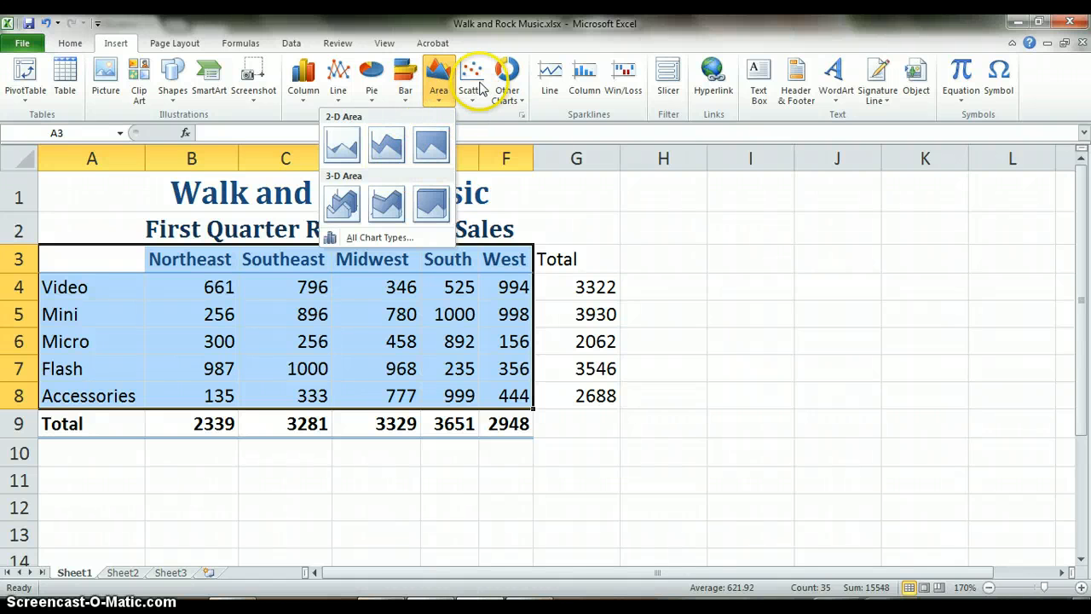
left_click(479, 89)
left_click(516, 85)
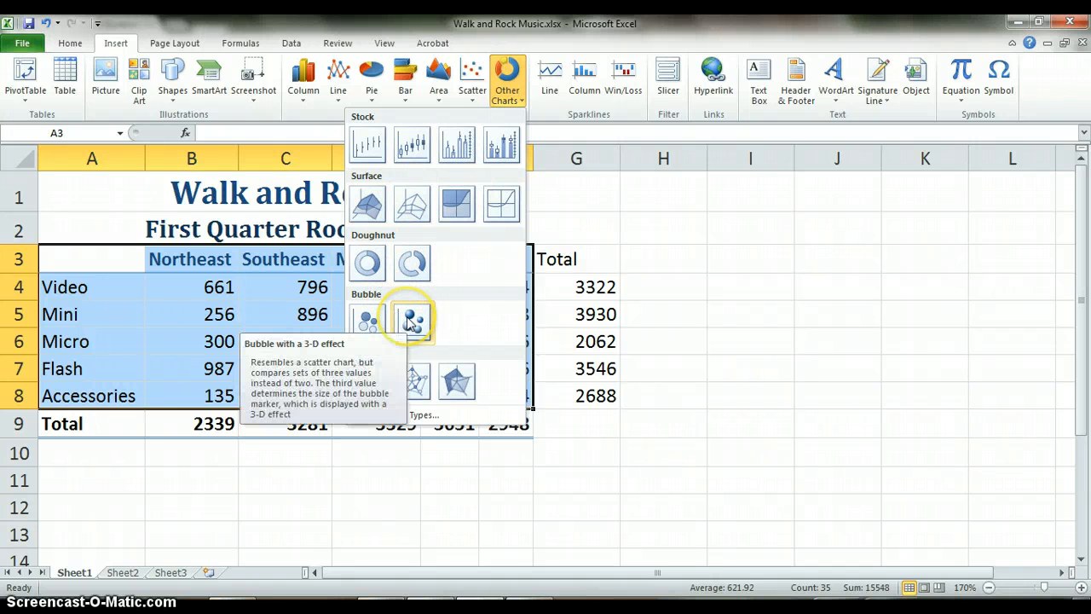
left_click(521, 104)
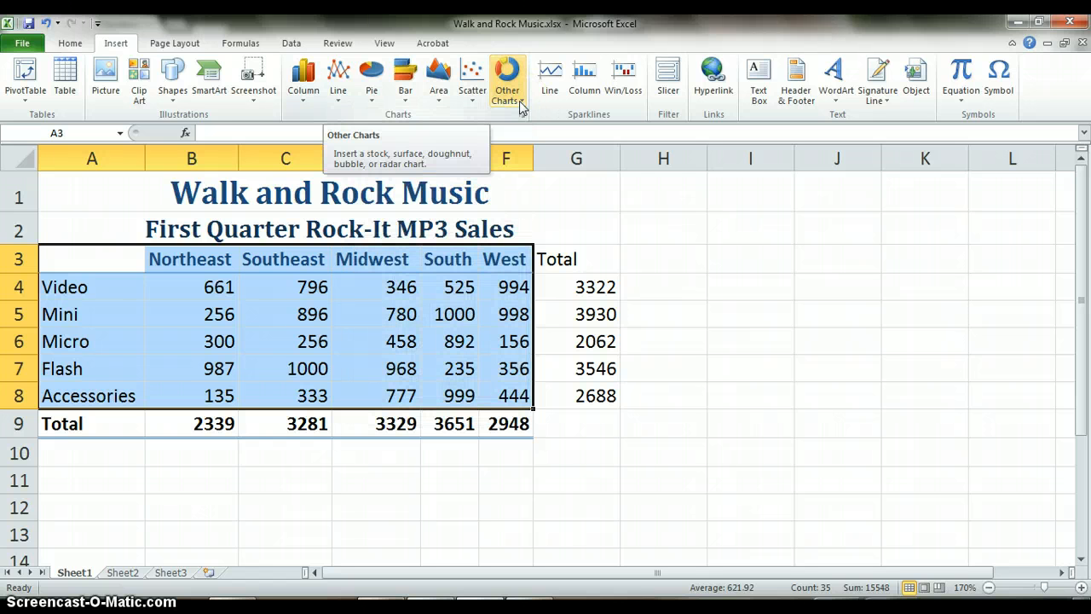
- Insert a 3-D clustered column chart from the selected sales data
left_click(302, 85)
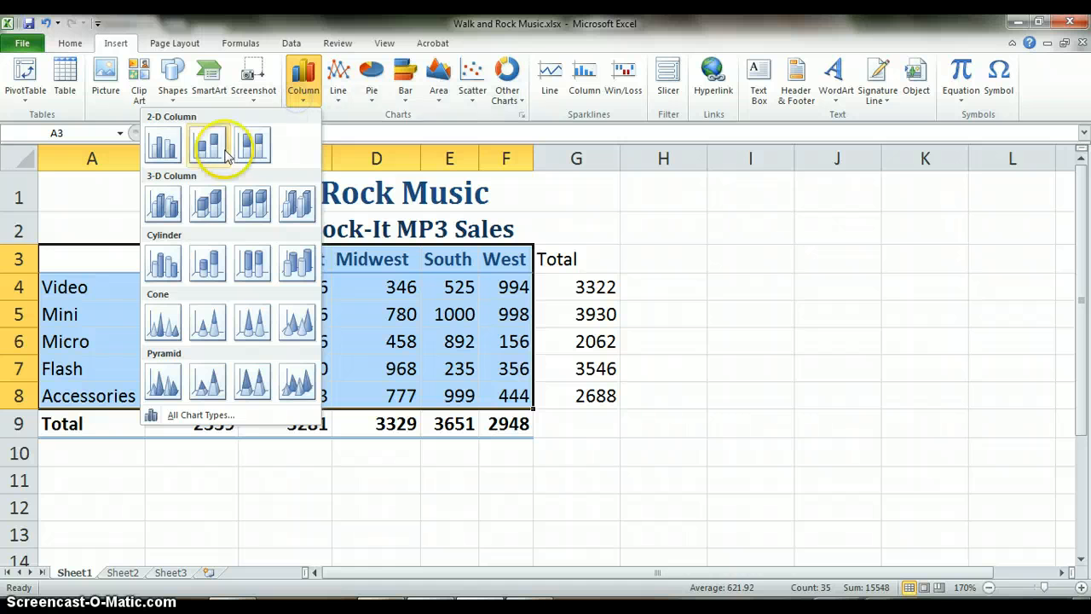
left_click(165, 205)
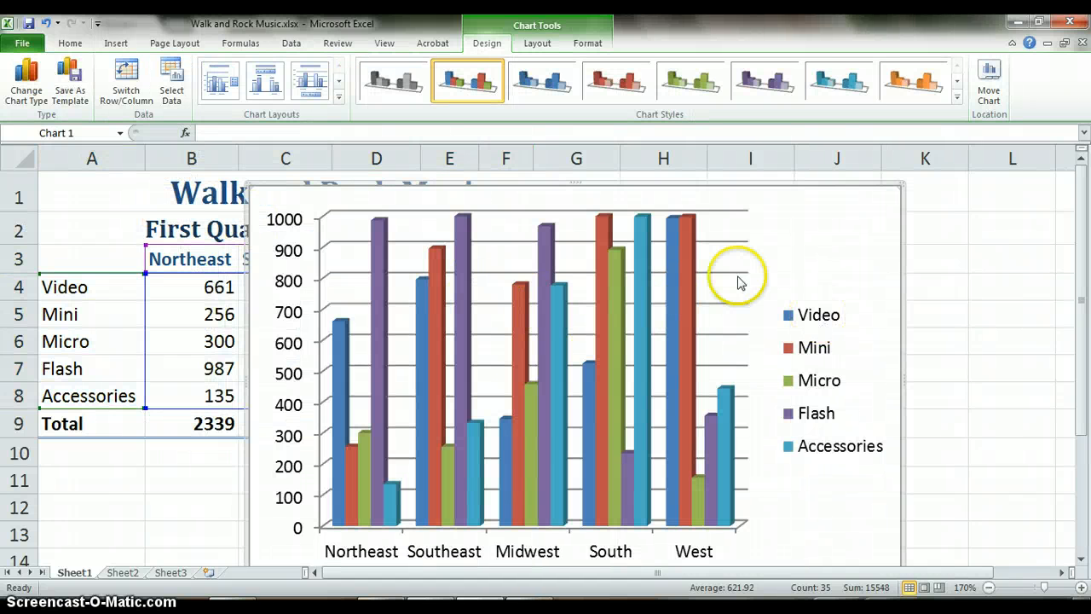
- Move the chart off the sales table into the empty cells to its right, over about columns H to O
left_click(989, 587)
left_click(989, 587)
left_click(989, 587)
left_click(990, 587)
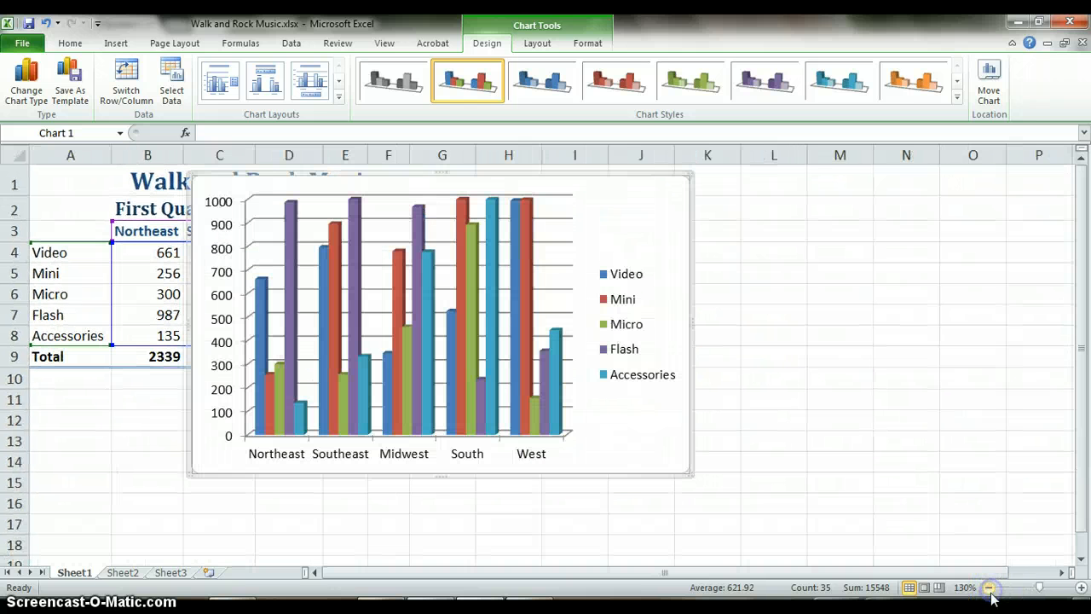
left_click(989, 587)
left_click(990, 588)
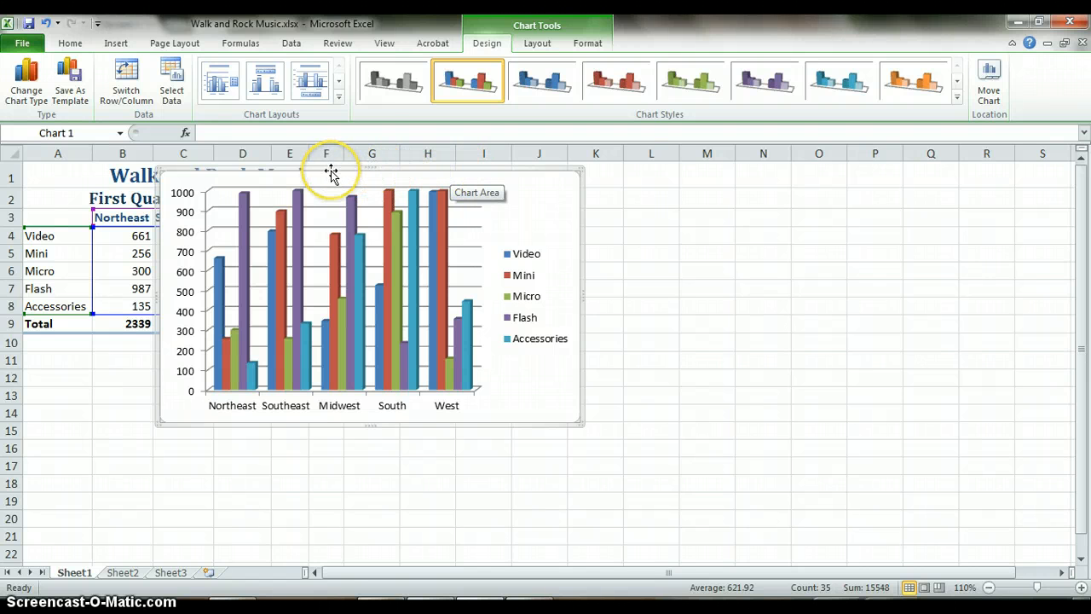
left_click_drag(331, 171, 583, 243)
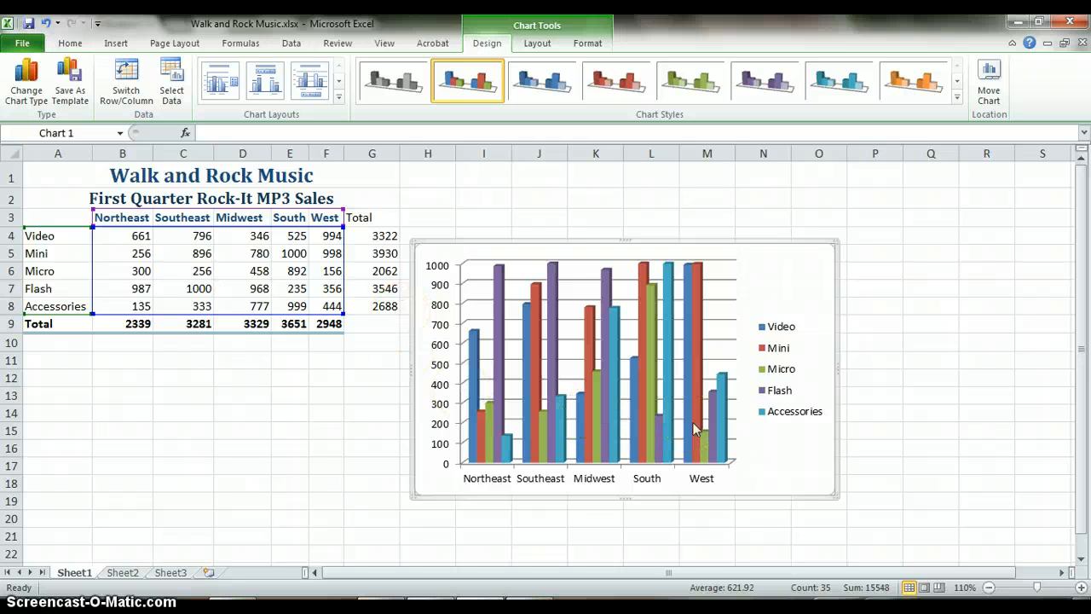
- Apply the chart layout that has a chart title, titles on both axes and a legend beside the columns
mouse_move(694, 425)
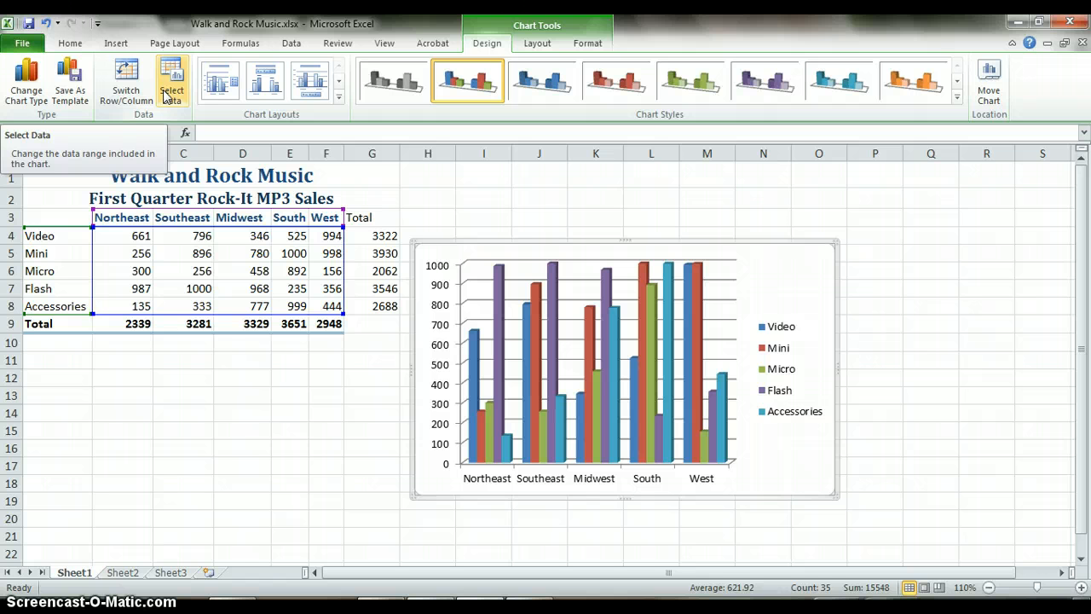
left_click(339, 98)
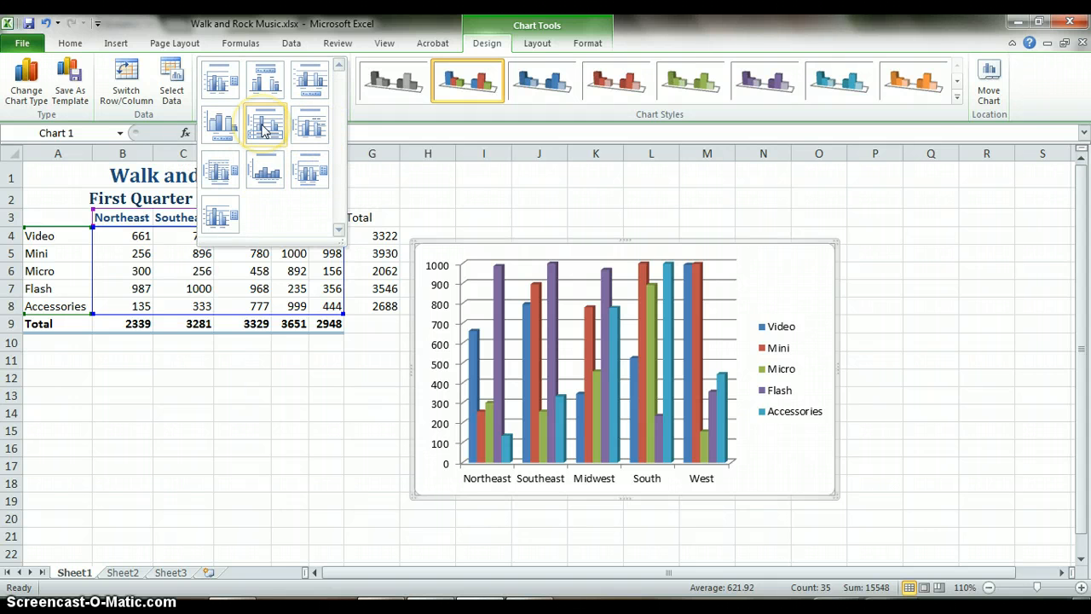
left_click(265, 168)
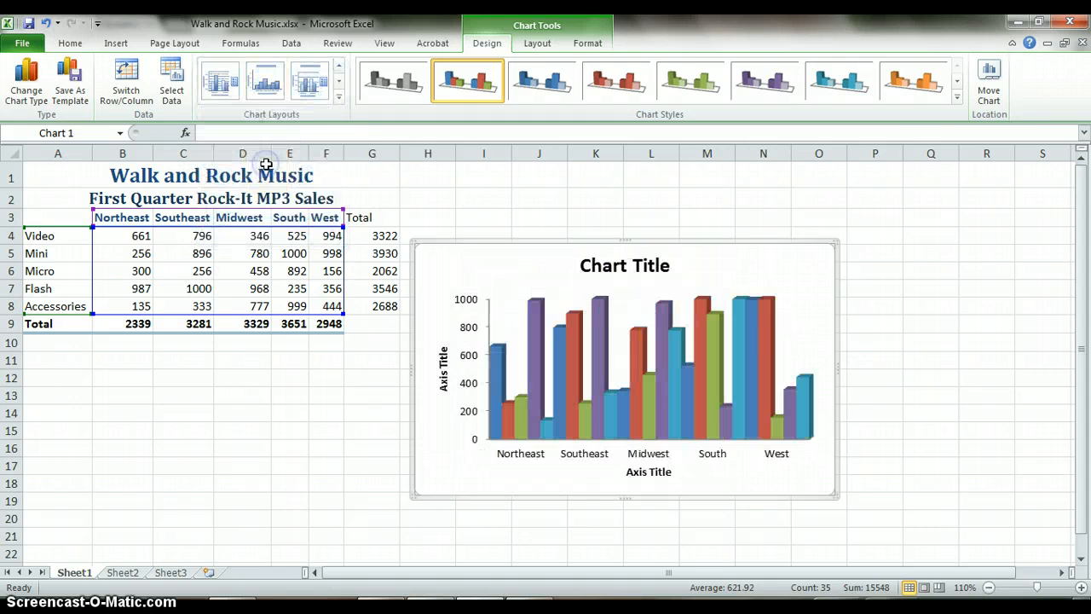
left_click(339, 98)
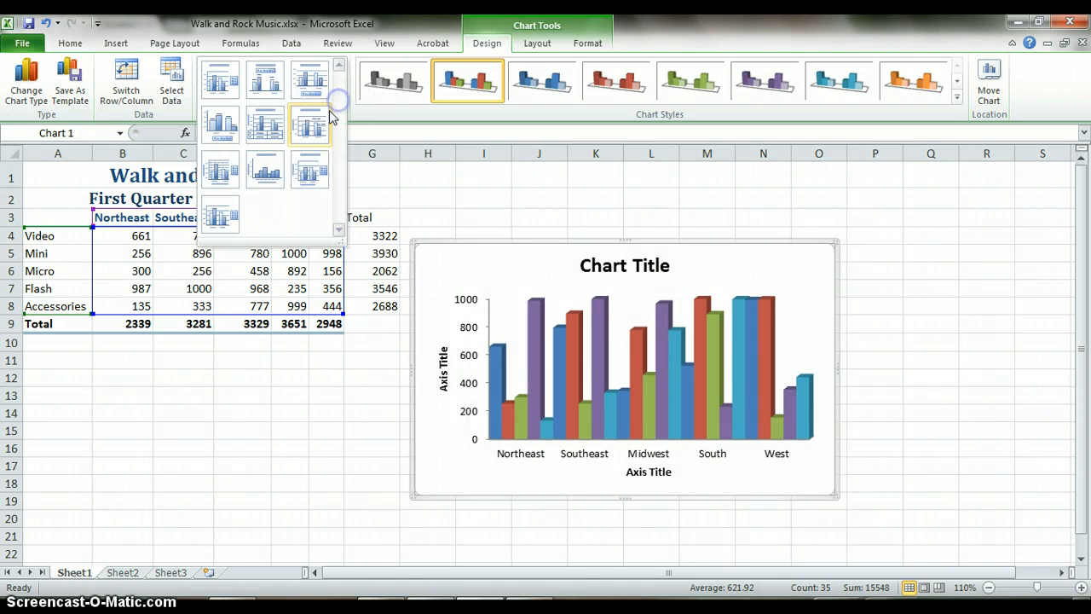
left_click(309, 167)
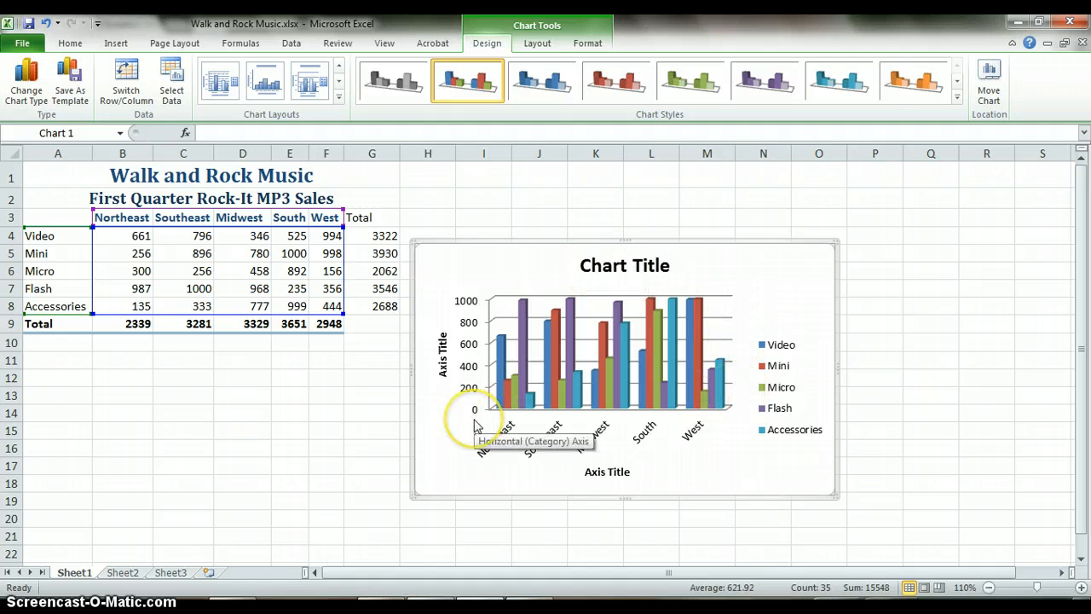
left_click(318, 89)
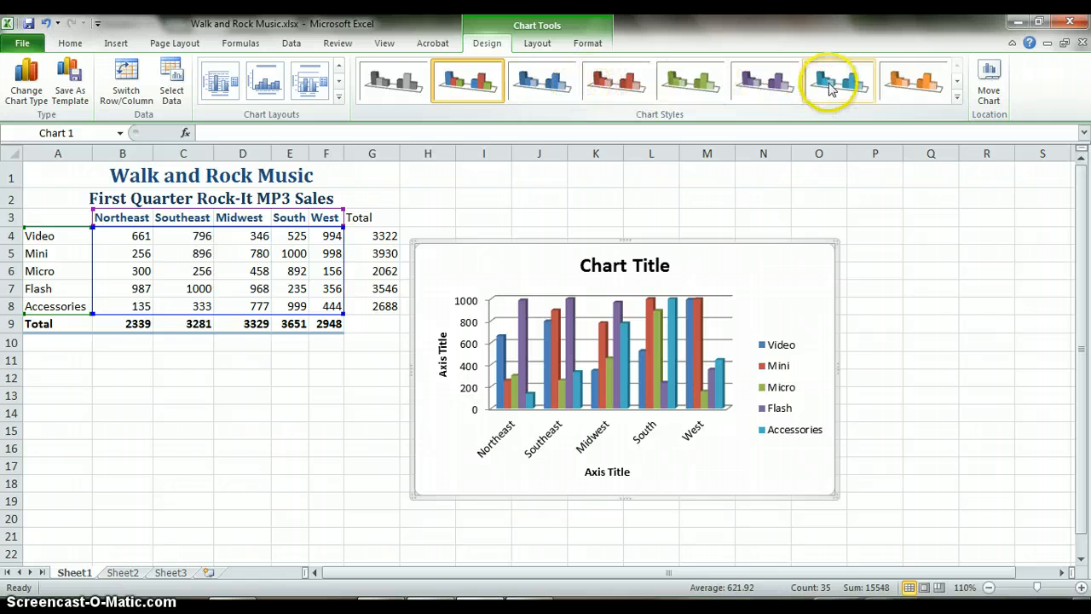
- Apply the multicolour chart style with a black background to the column chart
left_click(957, 103)
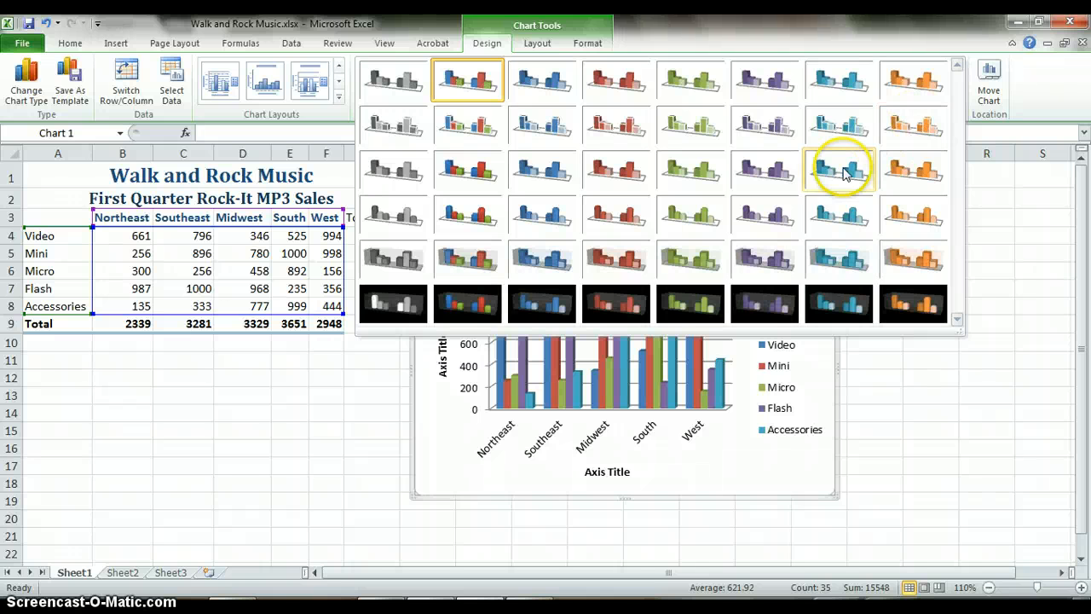
left_click(478, 301)
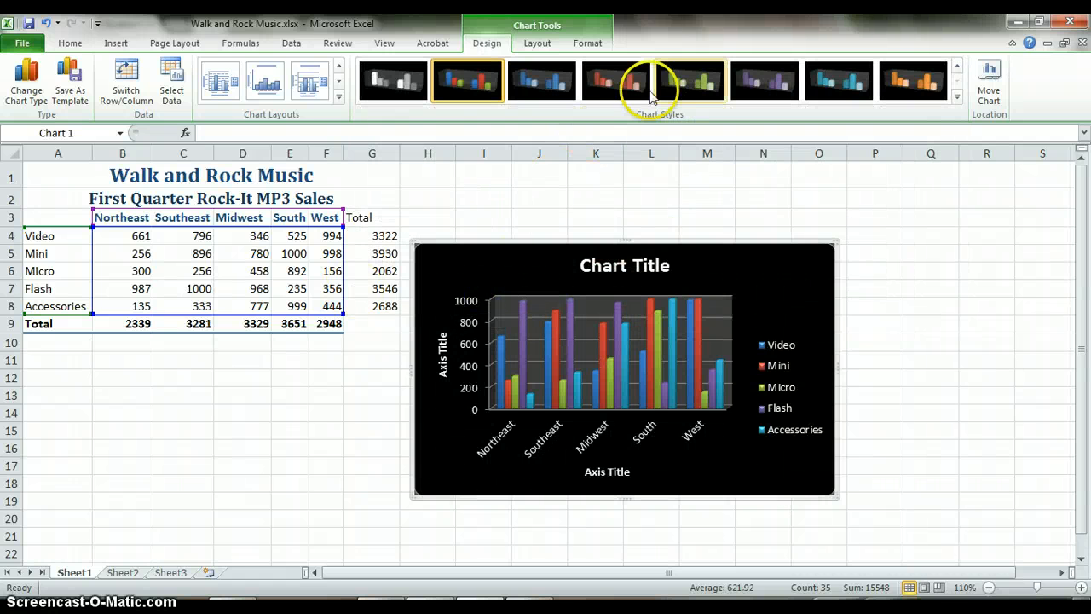
left_click(685, 74)
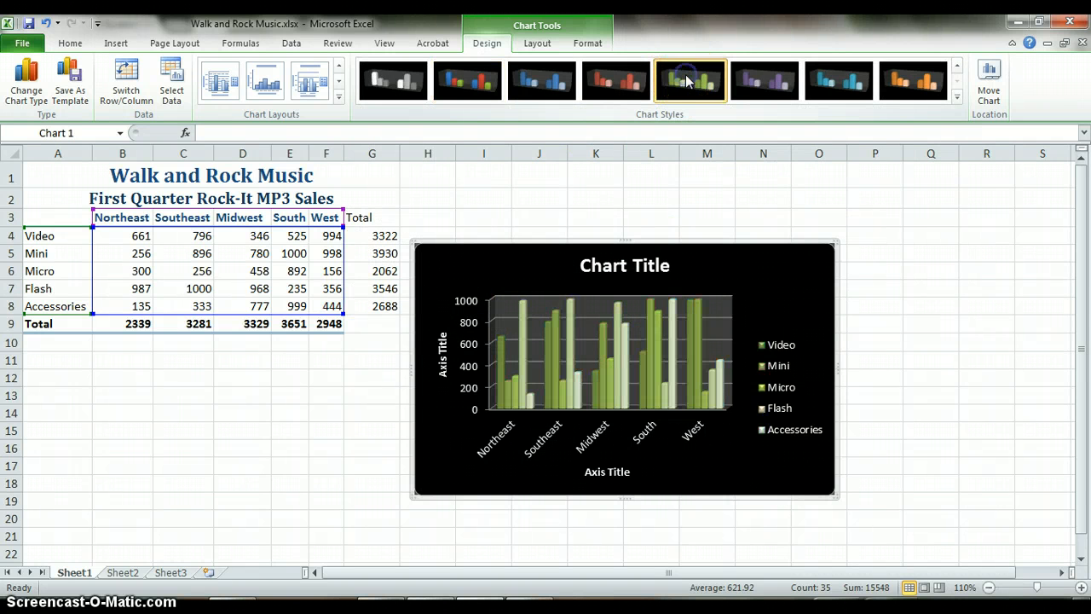
left_click(764, 80)
left_click(482, 79)
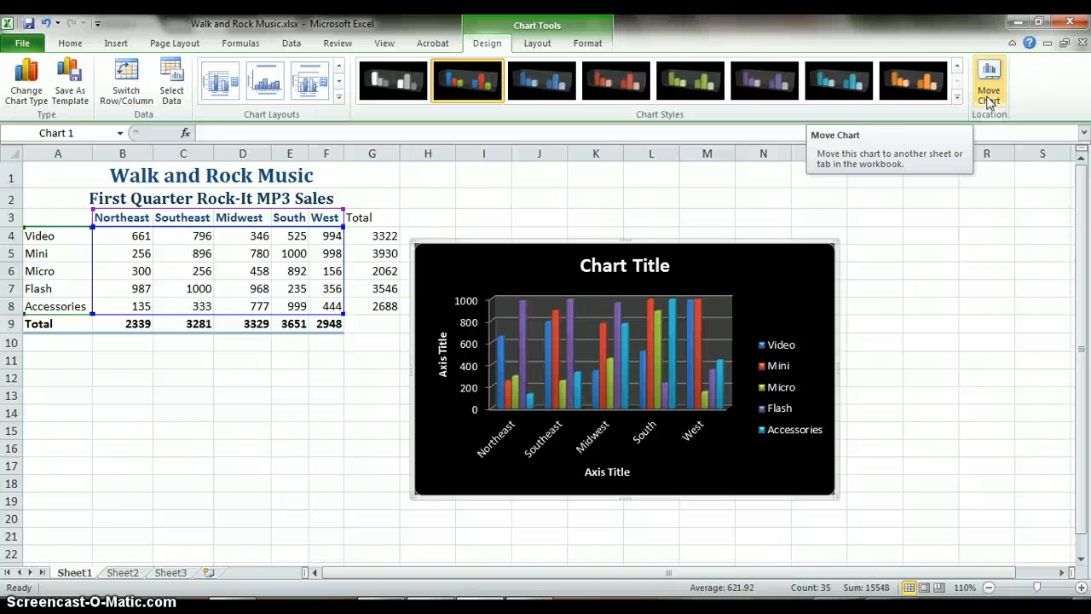
left_click(988, 95)
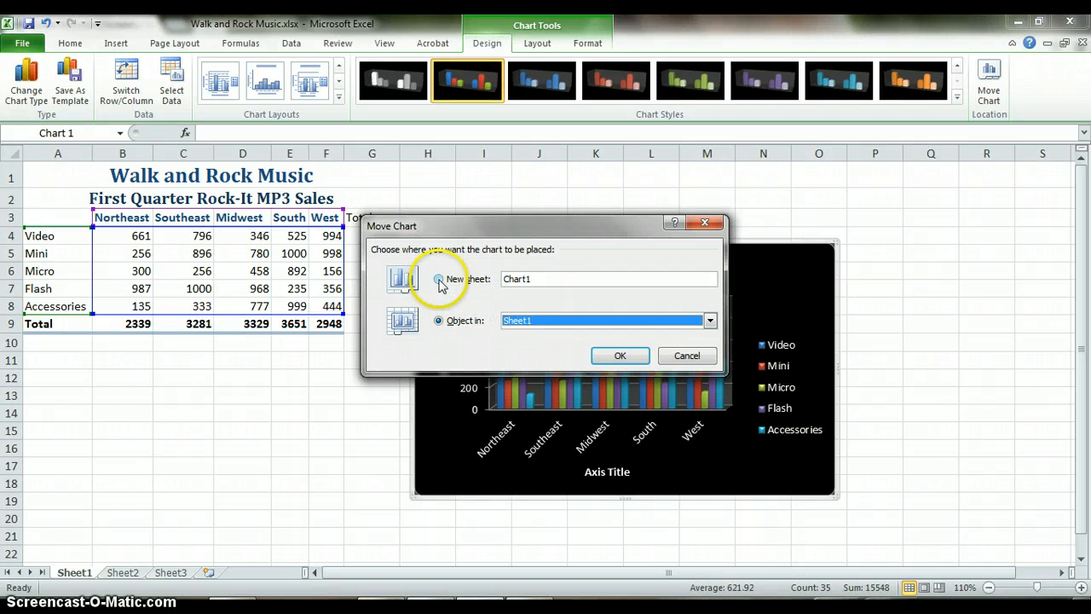
left_click(530, 319)
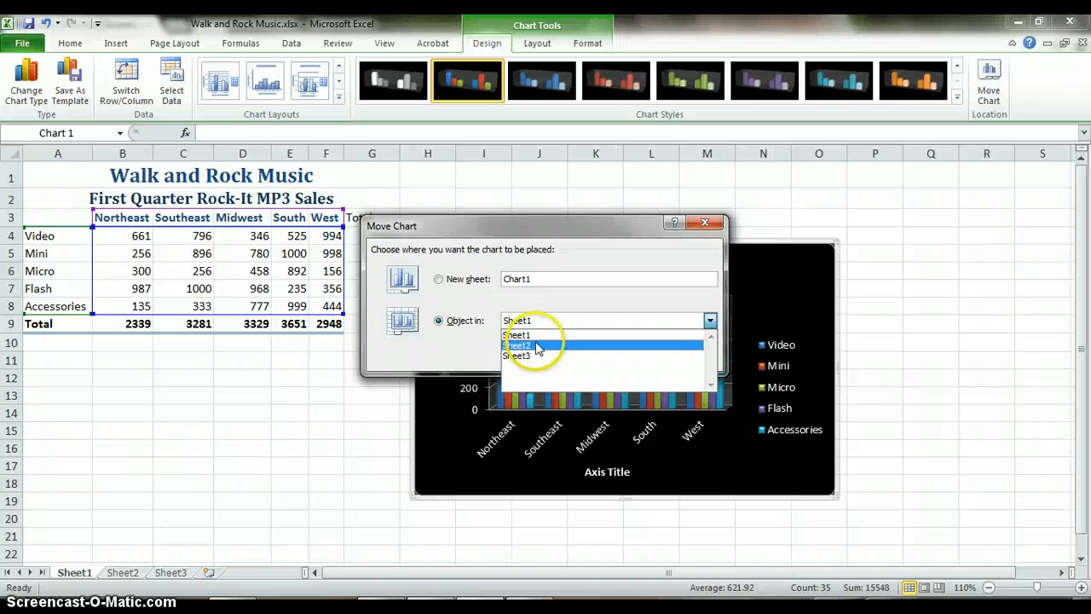
left_click(536, 346)
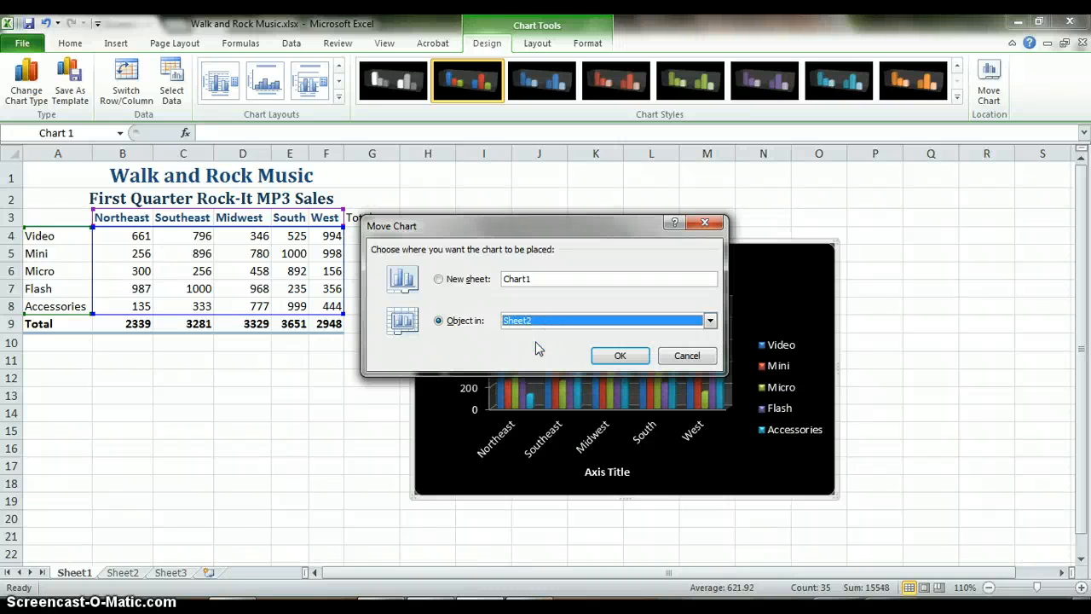
left_click(687, 356)
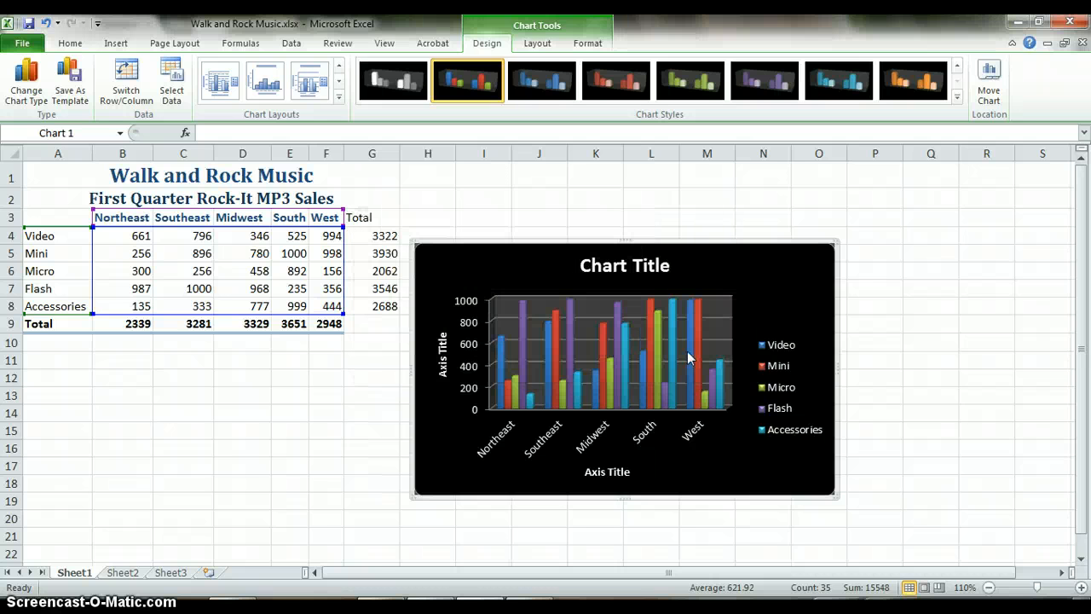
- Change the chart title placement to Centered Overlay Title
left_click(536, 45)
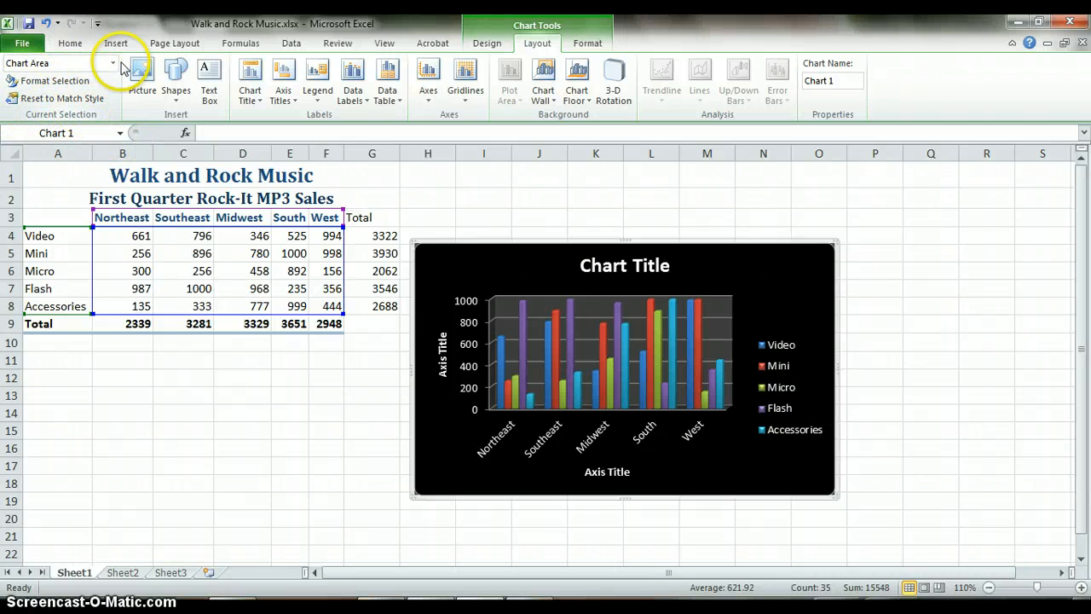
left_click(247, 92)
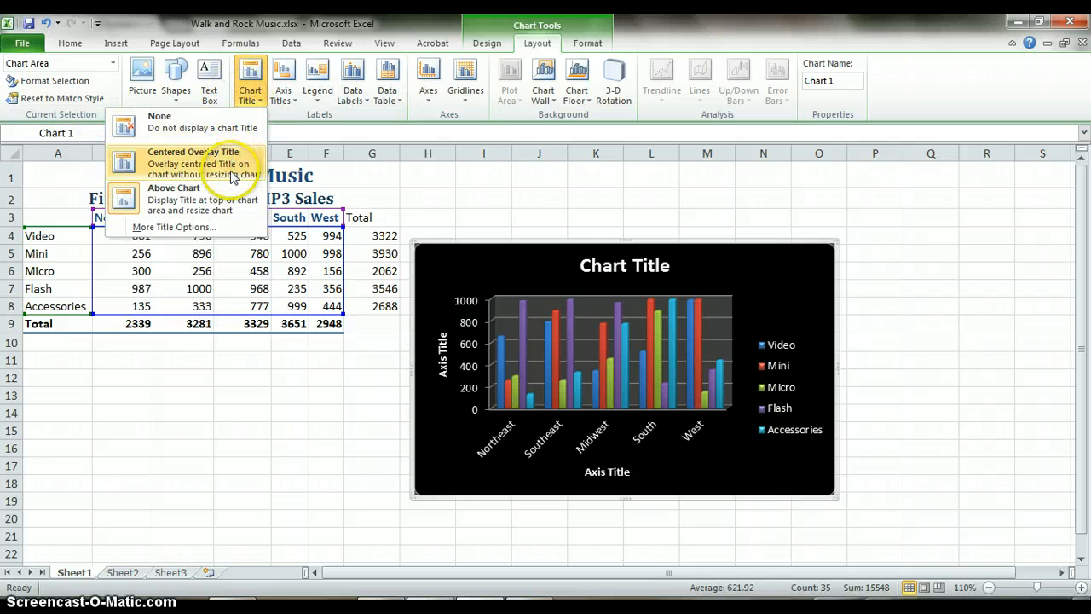
left_click(211, 199)
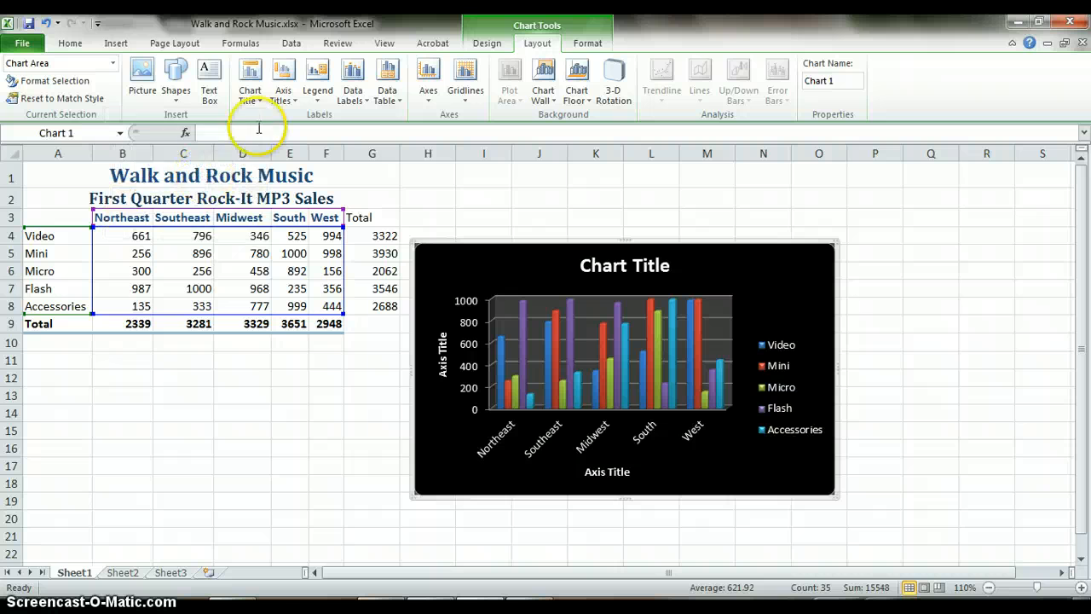
left_click(250, 89)
left_click(178, 169)
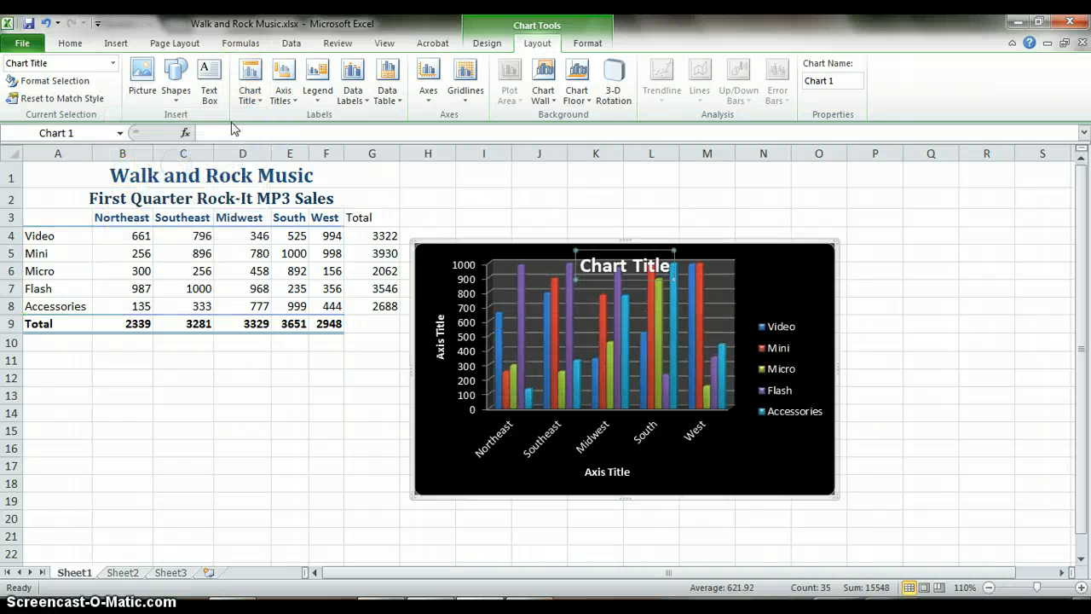
- Change the chart title placement to Above Chart
left_click(250, 81)
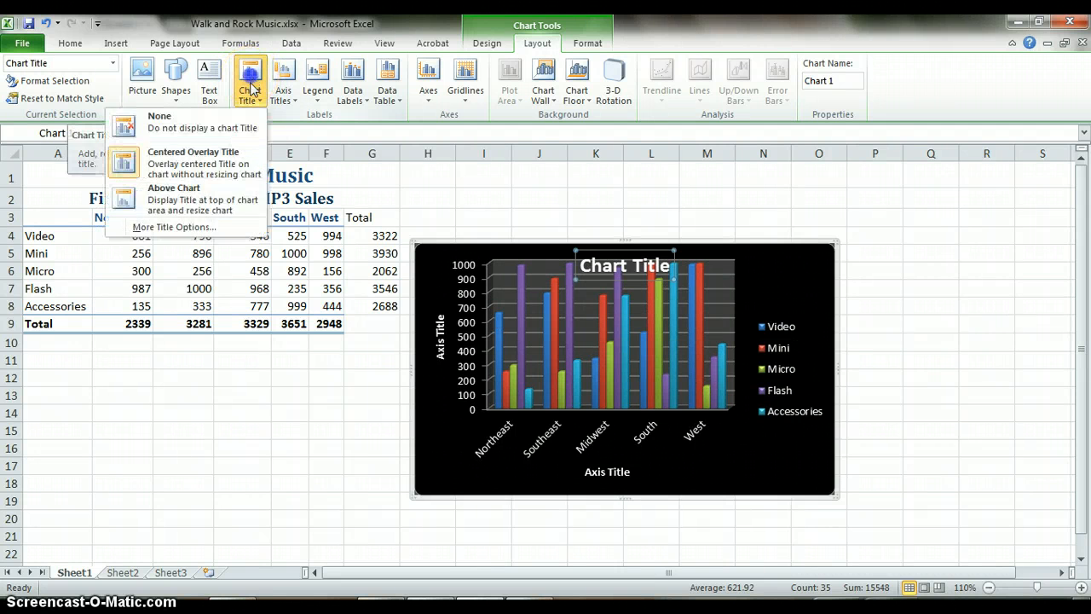
left_click(244, 92)
left_click(247, 92)
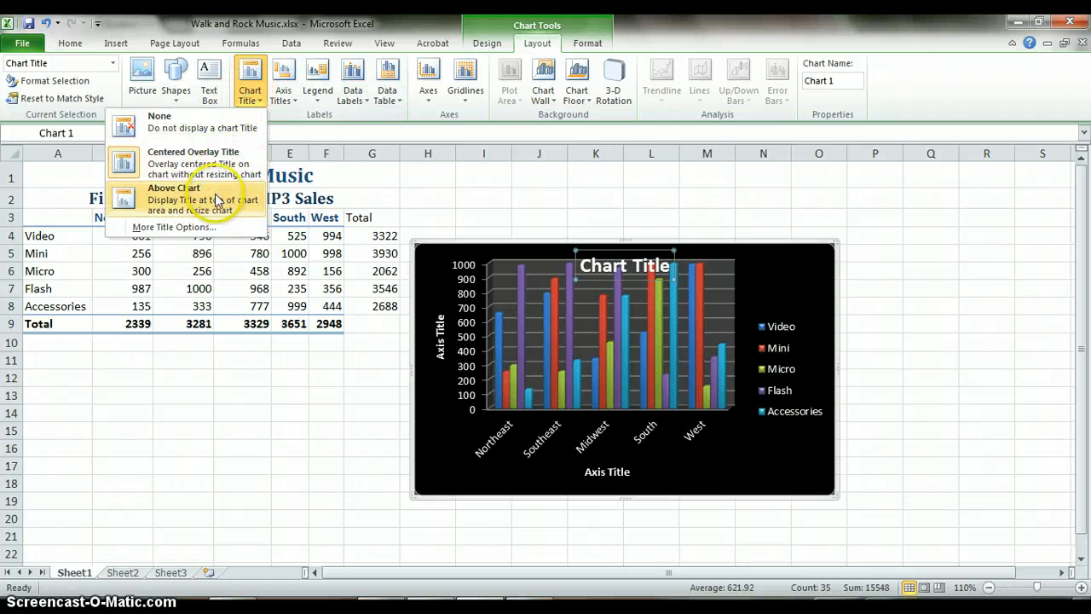
left_click(213, 195)
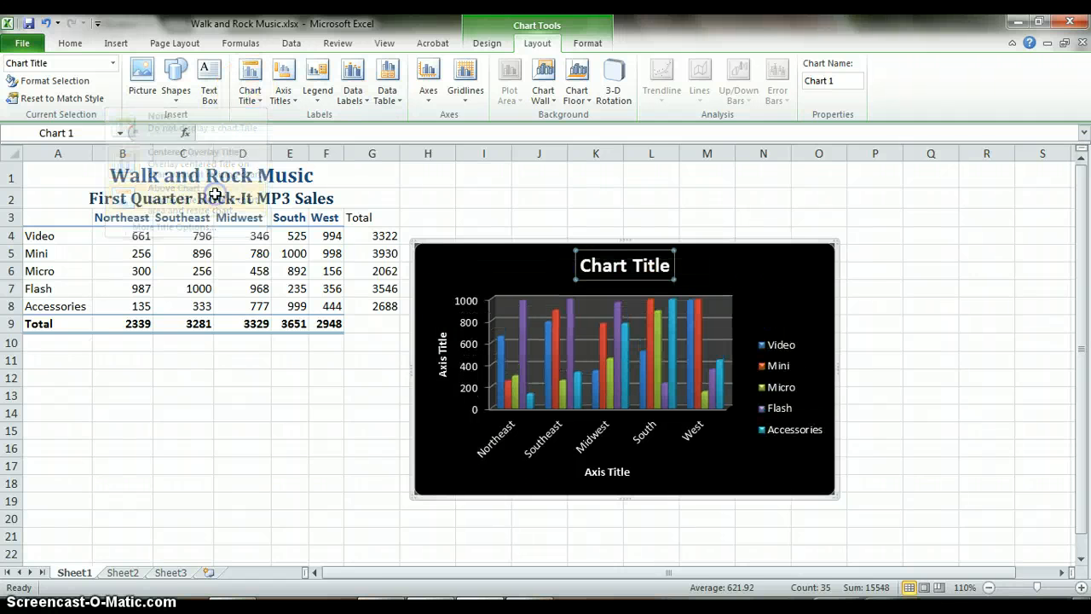
- Replace the placeholder chart title with "Walk and Rock Music"
double_click(652, 266)
triple_click(652, 267)
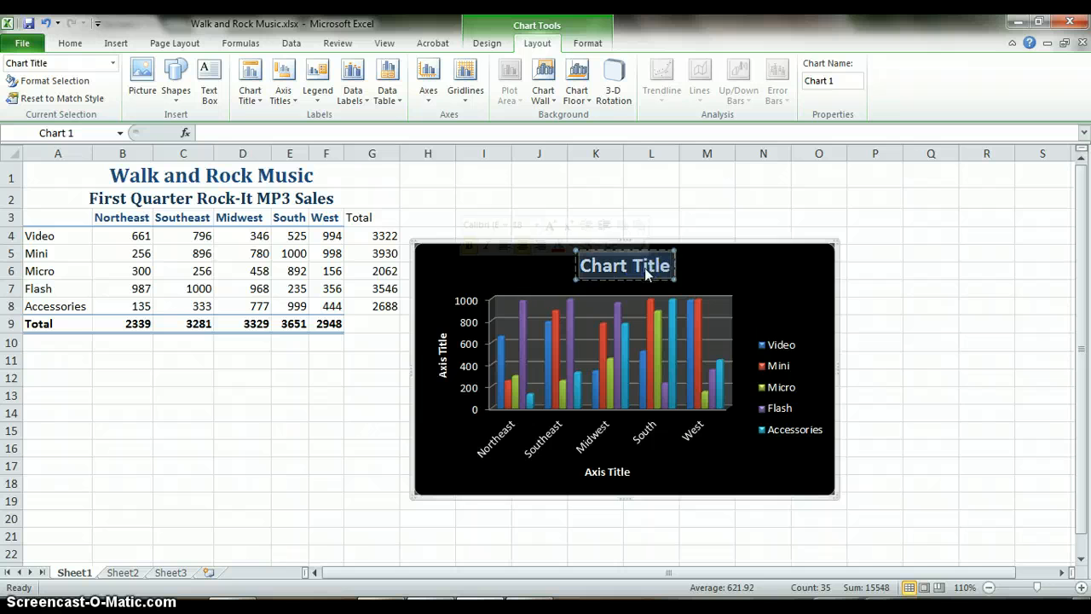
type("Walk")
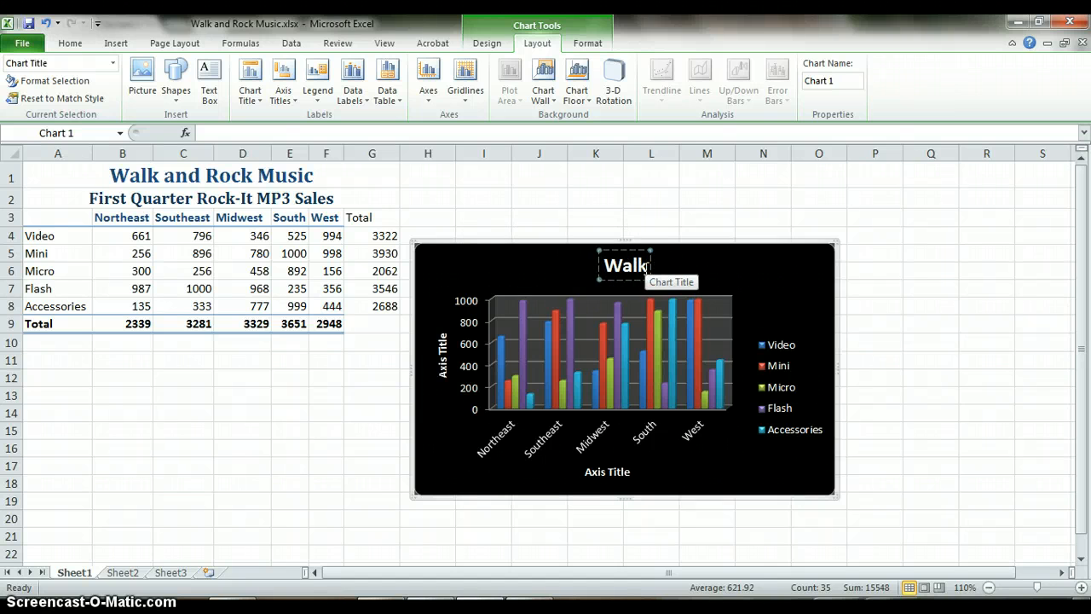
type(" and Rock")
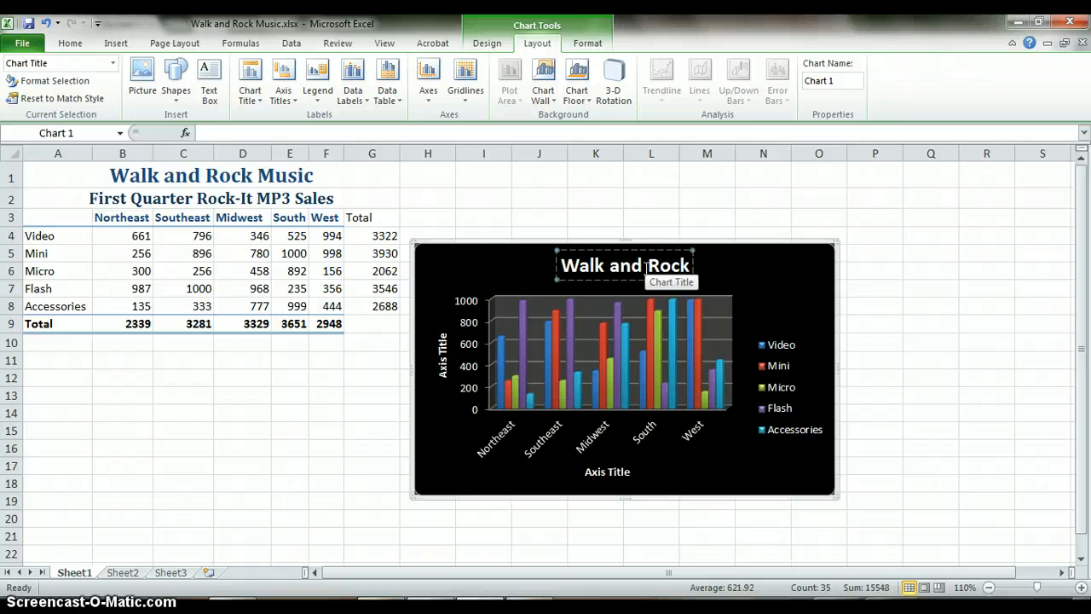
type(" Music")
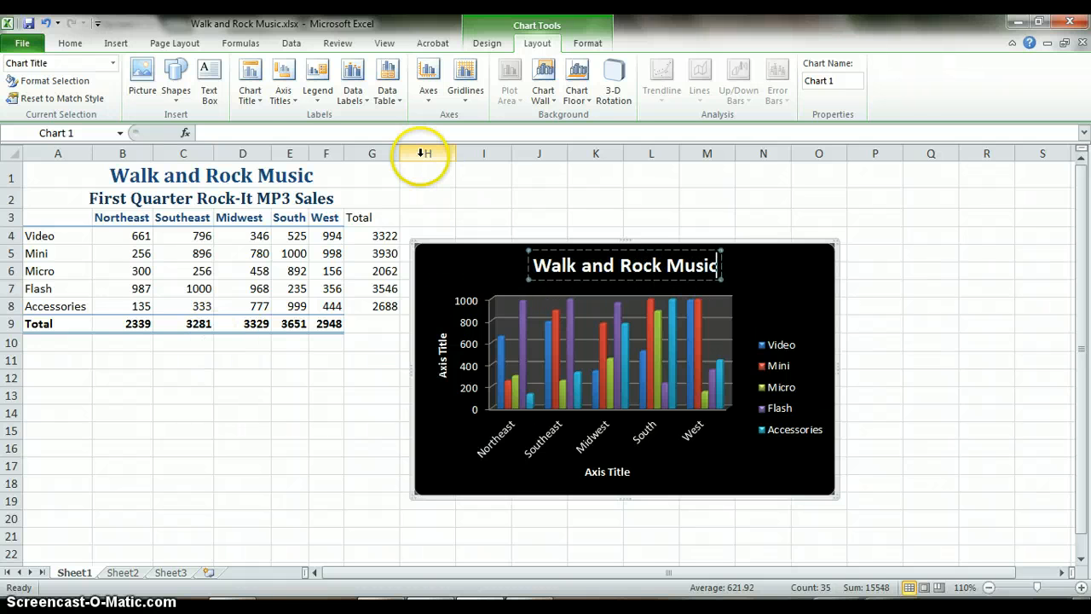
- Apply the Title Below Axis option to the primary horizontal axis title
left_click(286, 101)
left_click(285, 100)
left_click(286, 101)
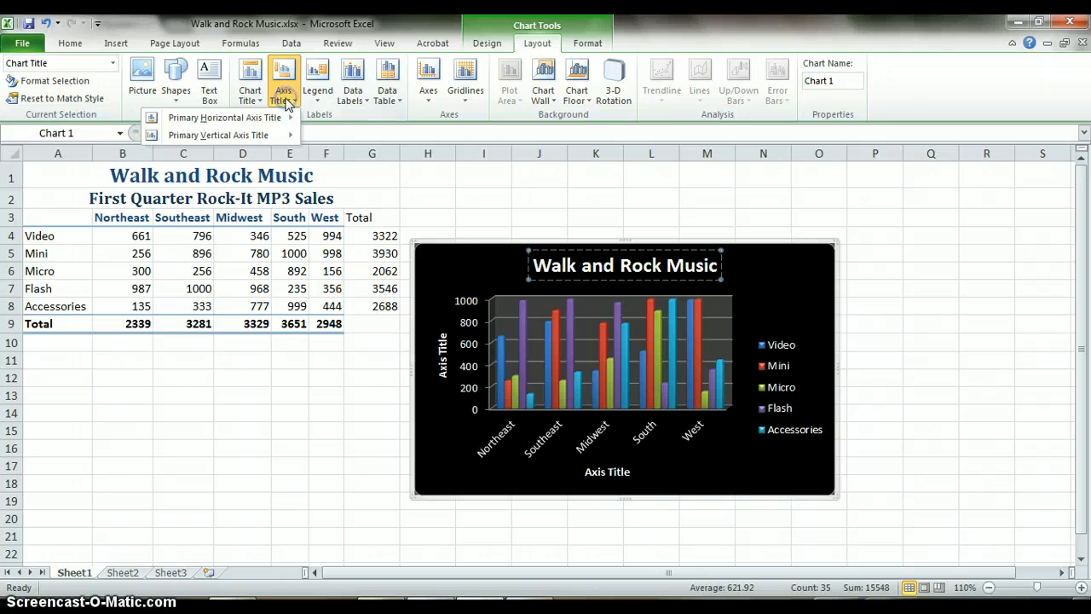
mouse_move(277, 116)
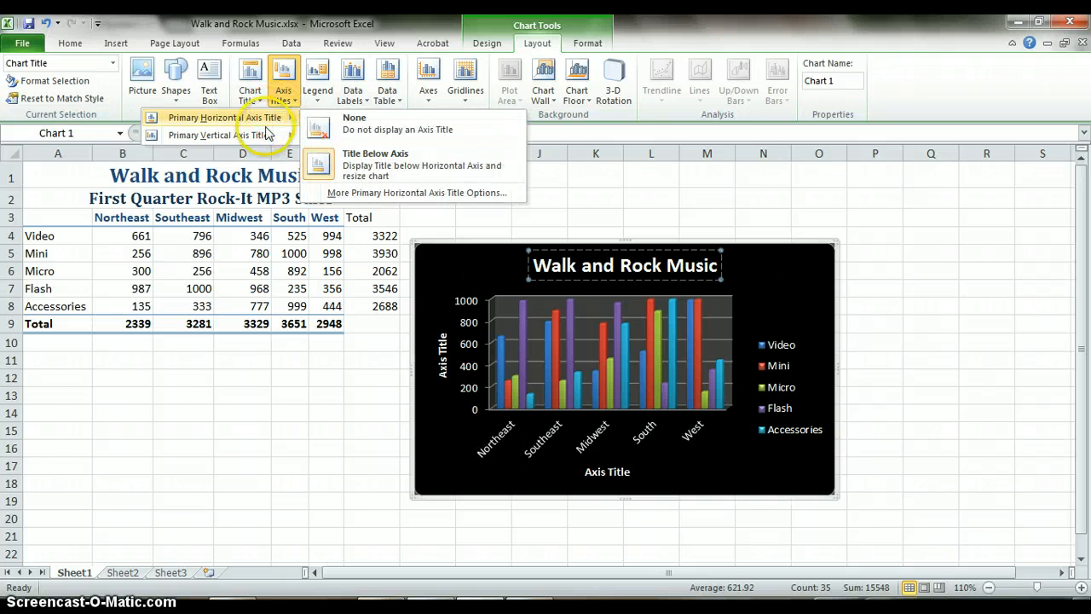
mouse_move(261, 136)
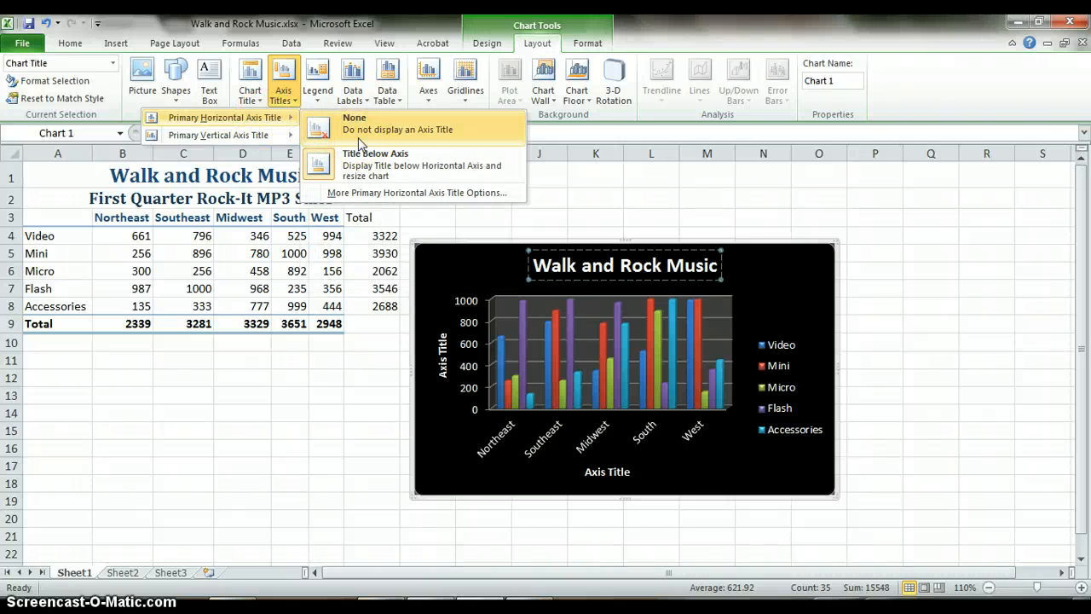
left_click(378, 168)
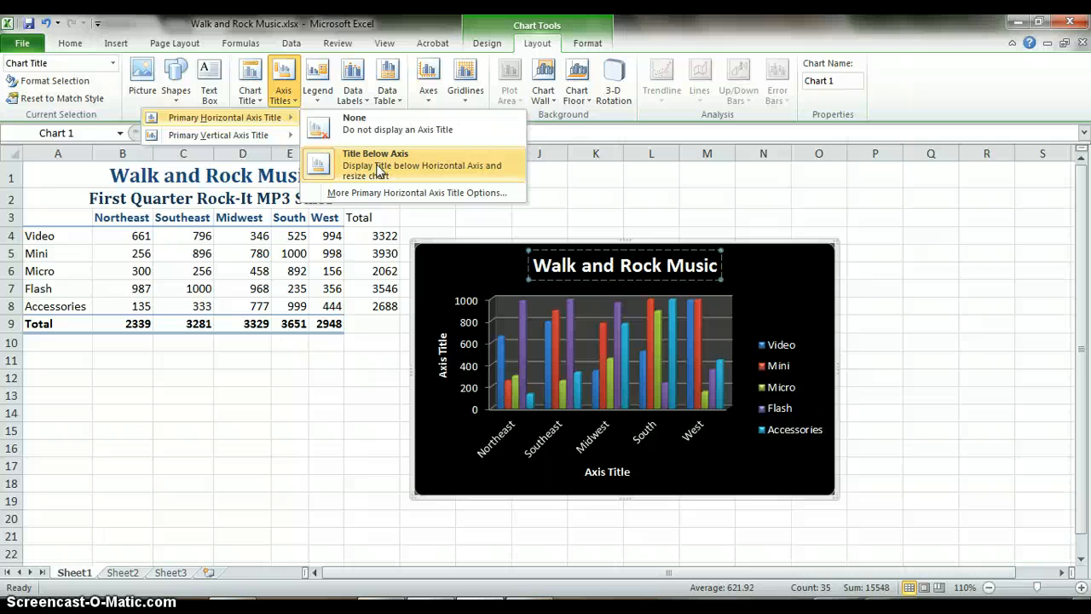
left_click(379, 170)
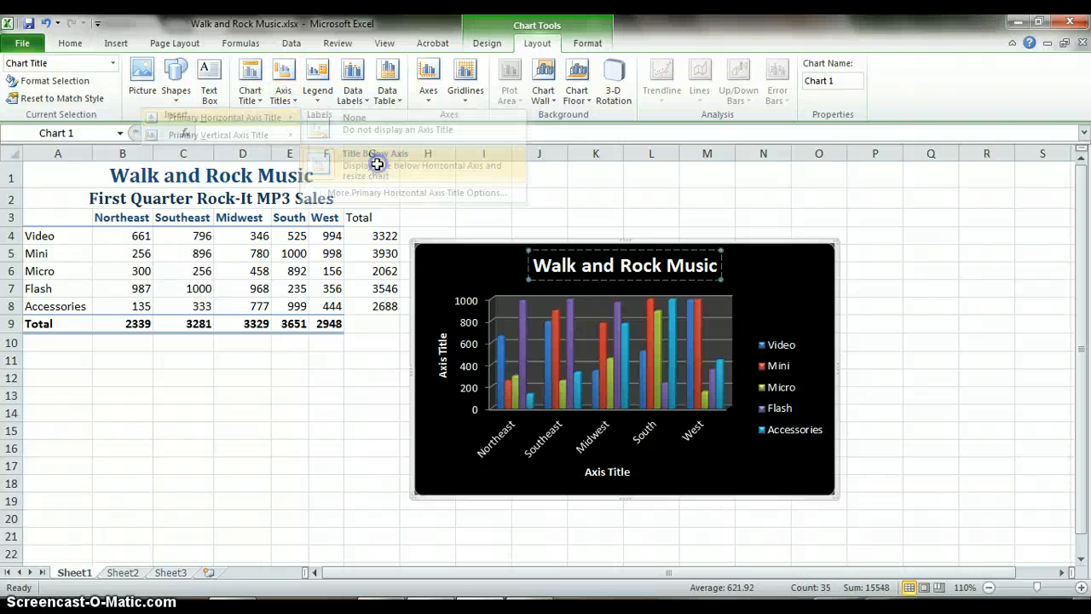
- Replace the placeholder text of the horizontal axis title with "Regions"
left_click(610, 471)
double_click(611, 474)
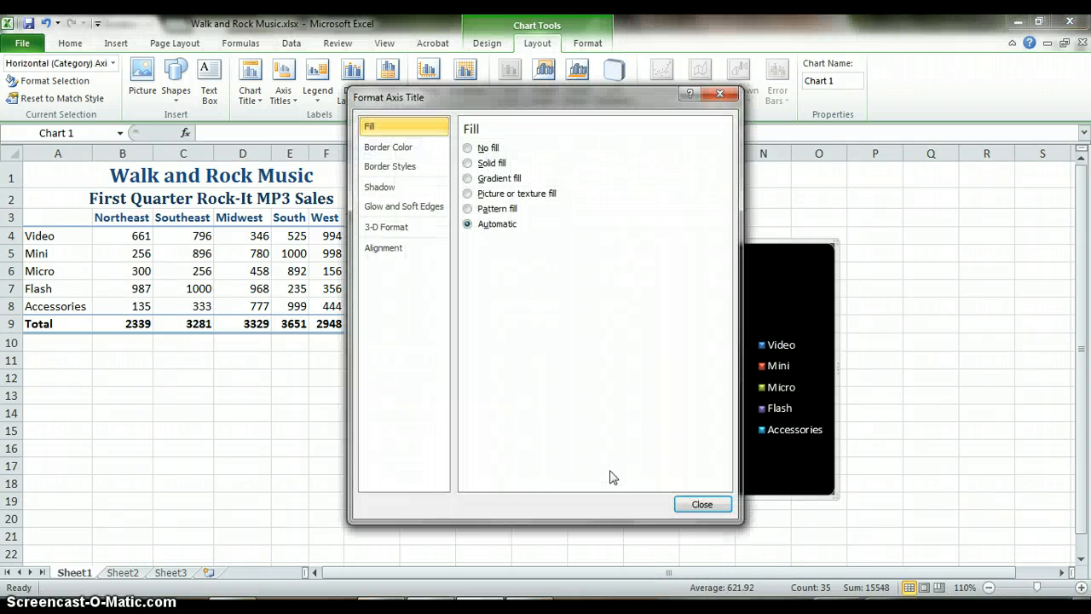
left_click(702, 503)
left_click(623, 469)
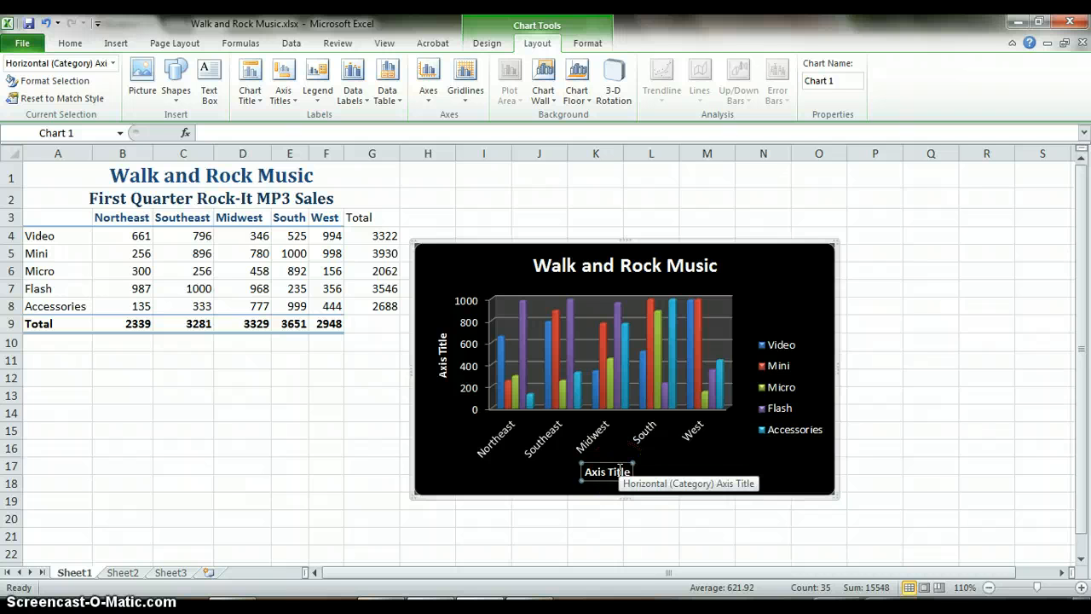
type("Regions")
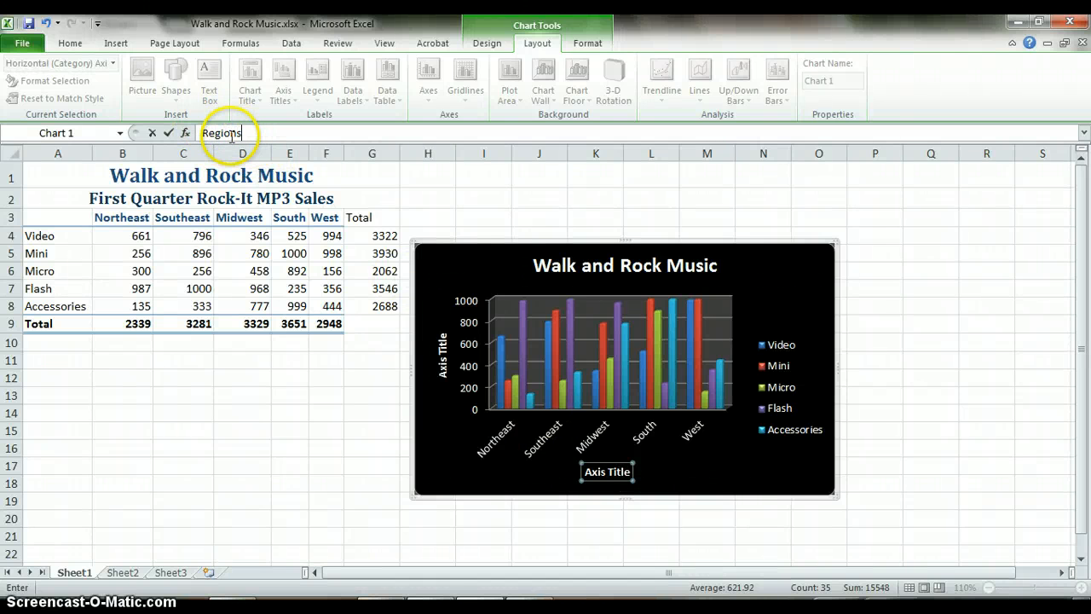
key("Return")
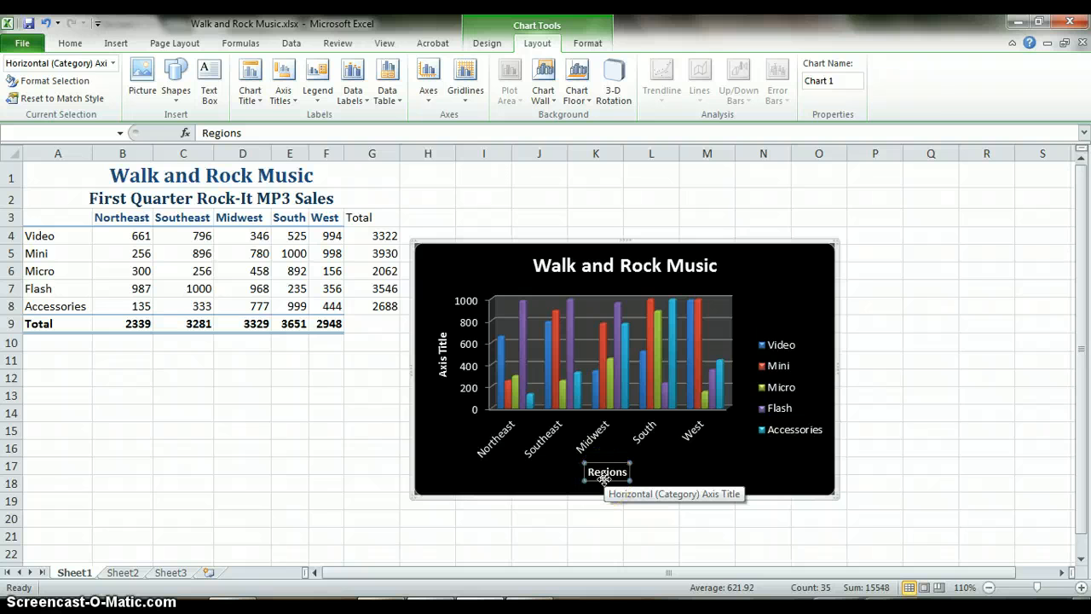
- Try the Vertical Title and Horizontal Title options on the primary vertical axis title
left_click(288, 98)
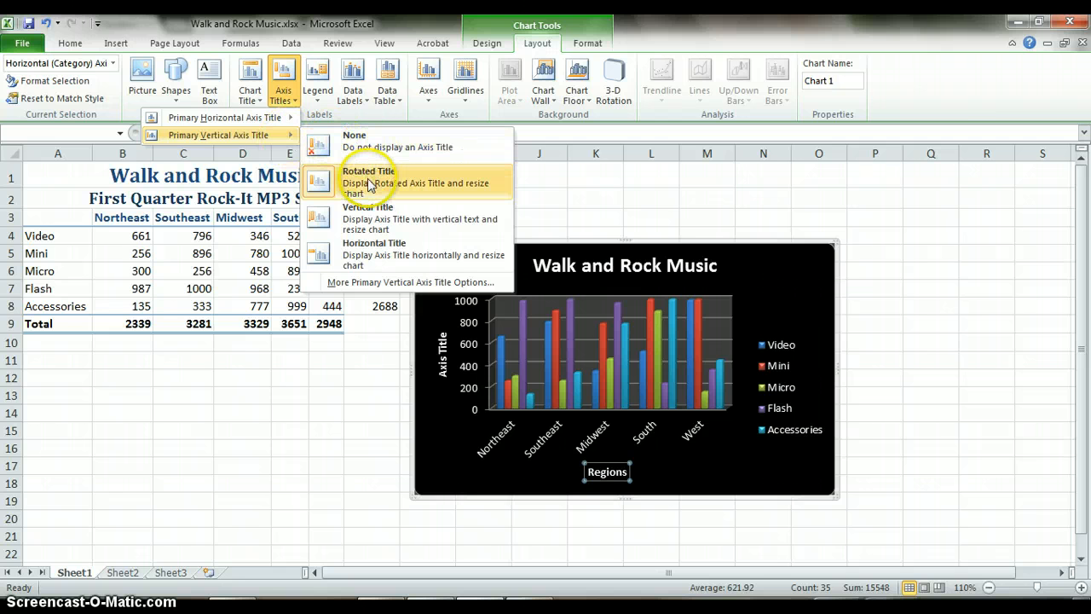
left_click(360, 212)
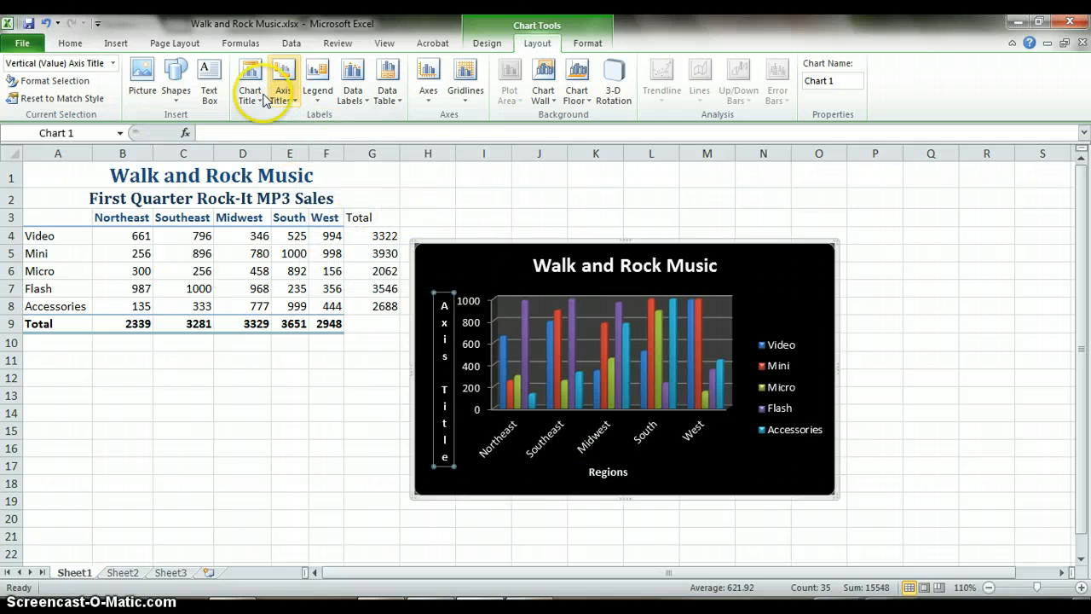
left_click(282, 99)
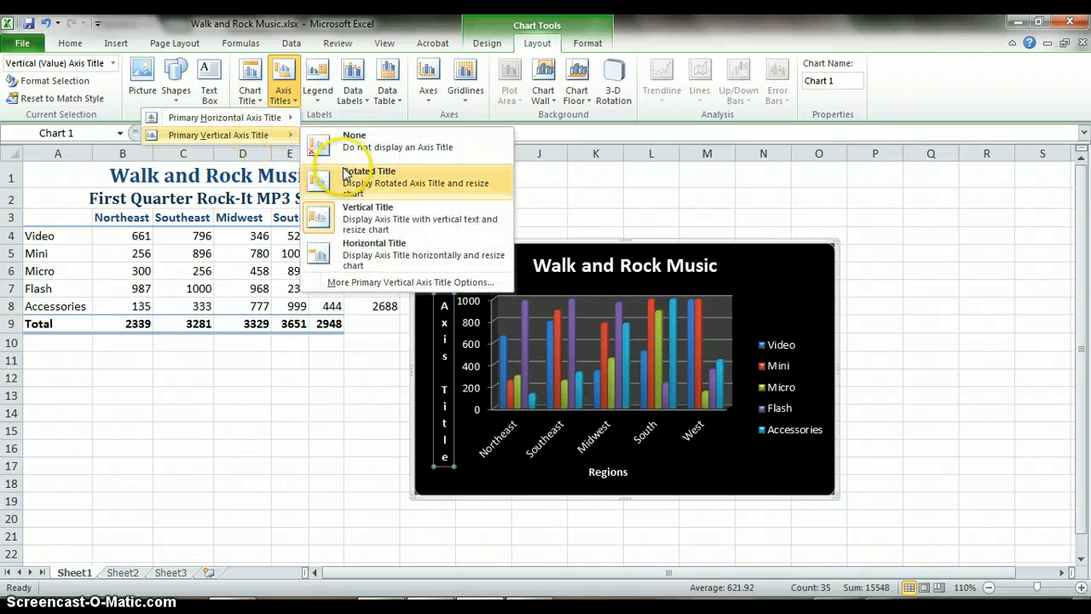
left_click(348, 248)
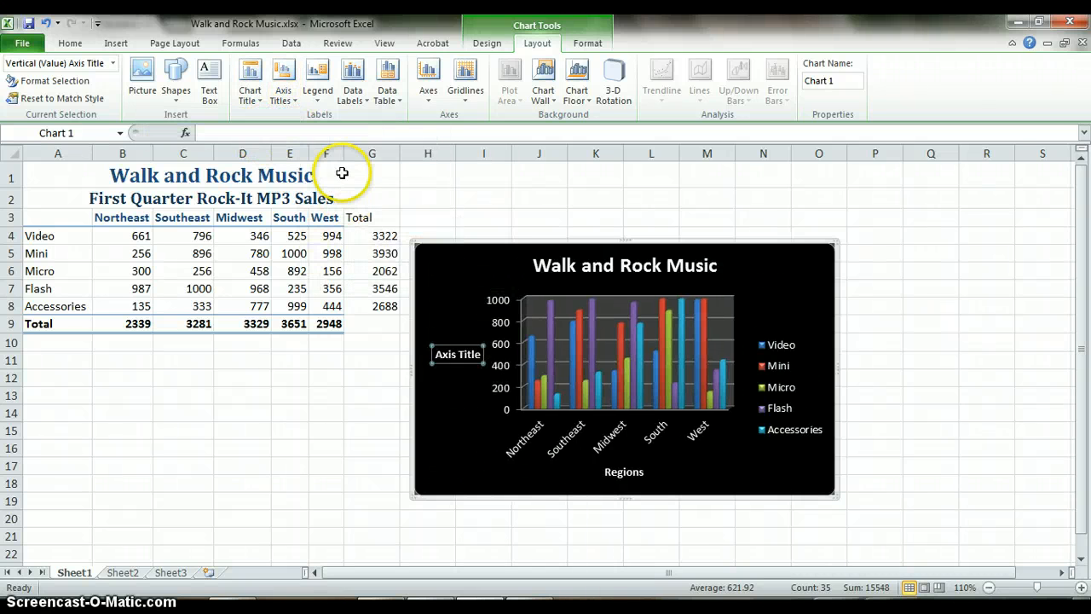
- Set the primary vertical axis title to Rotated Title and replace its text with "Number"
left_click(286, 97)
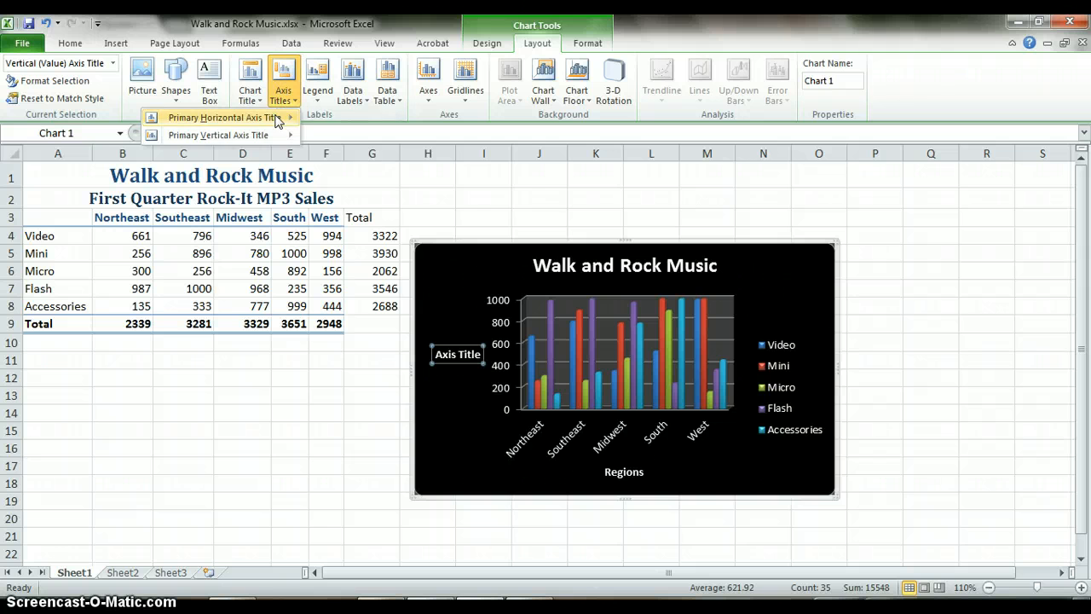
mouse_move(276, 139)
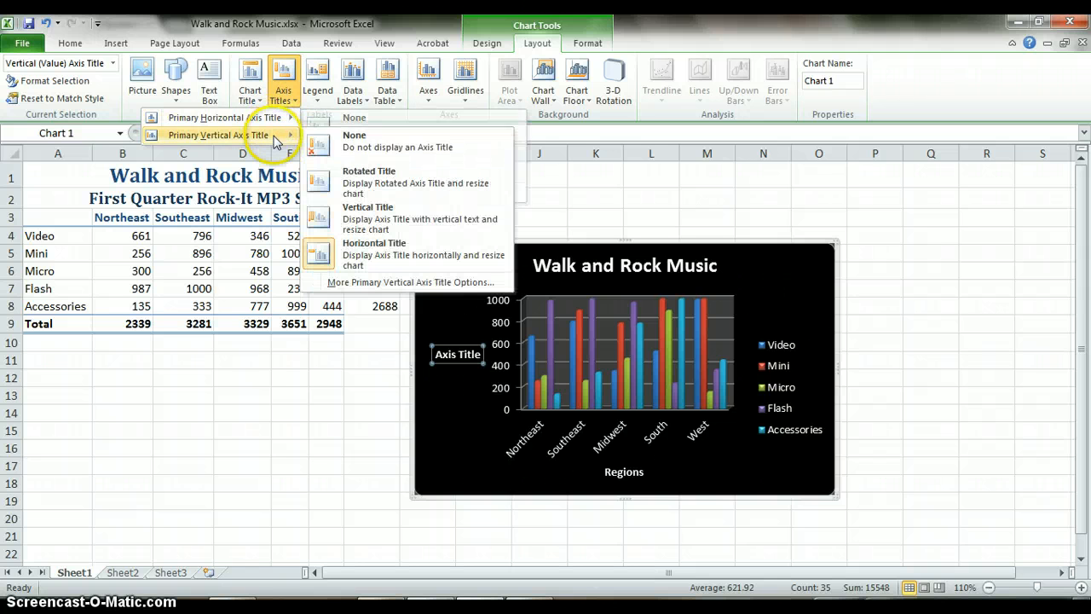
left_click(363, 175)
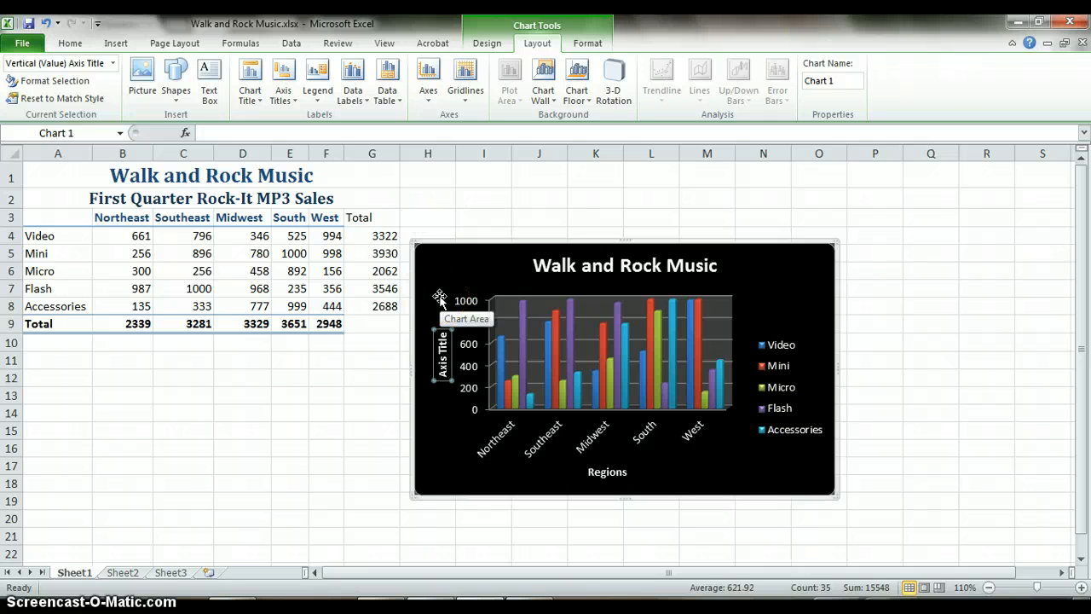
type("Number")
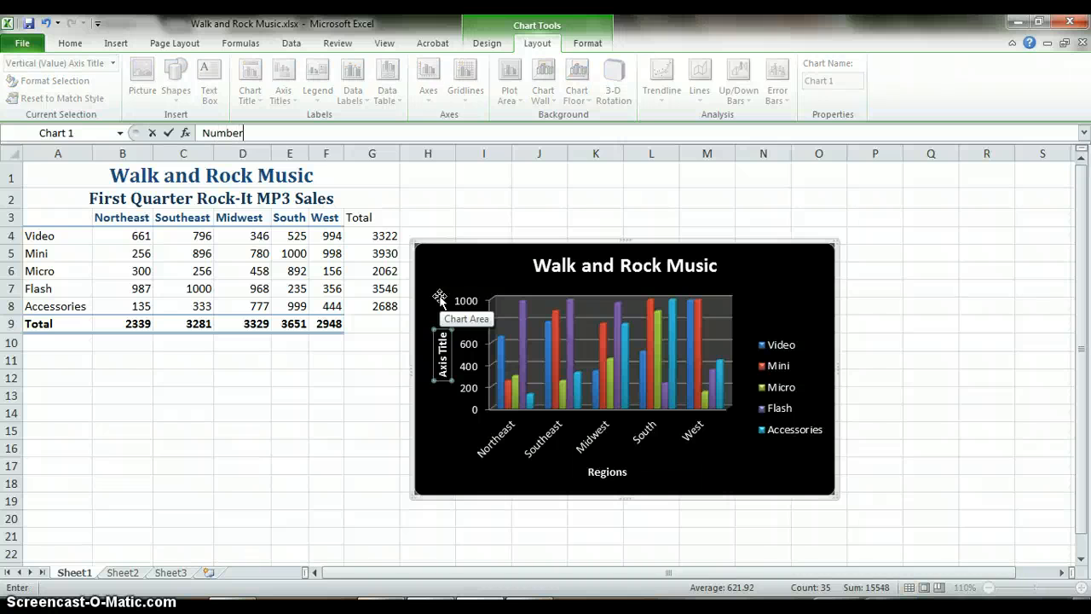
key("Return")
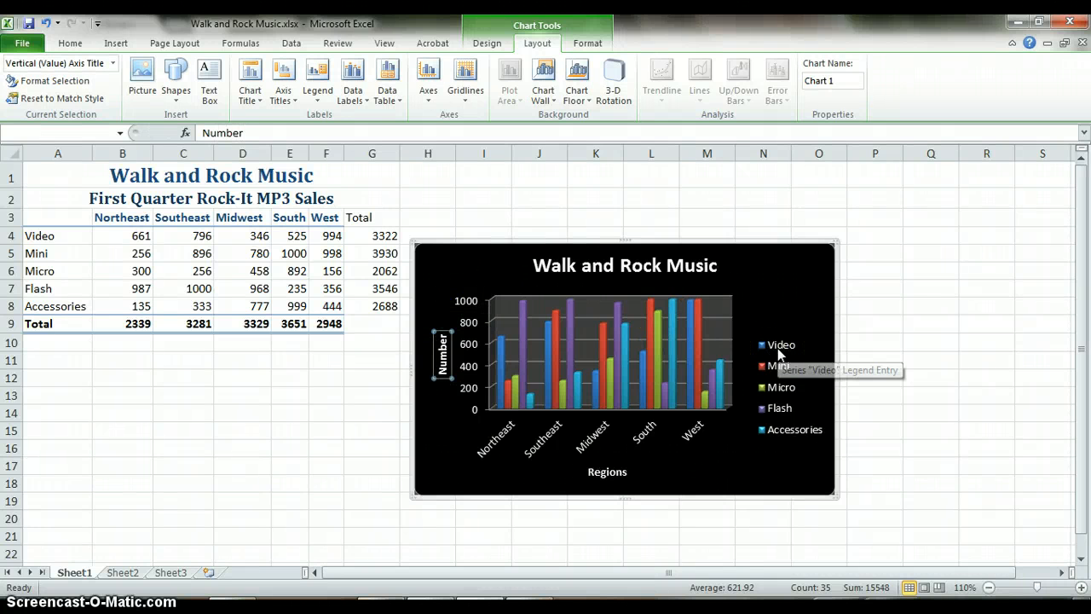
- Try the Show Legend at Top placement, then restore the Show Legend at Right placement
left_click(316, 85)
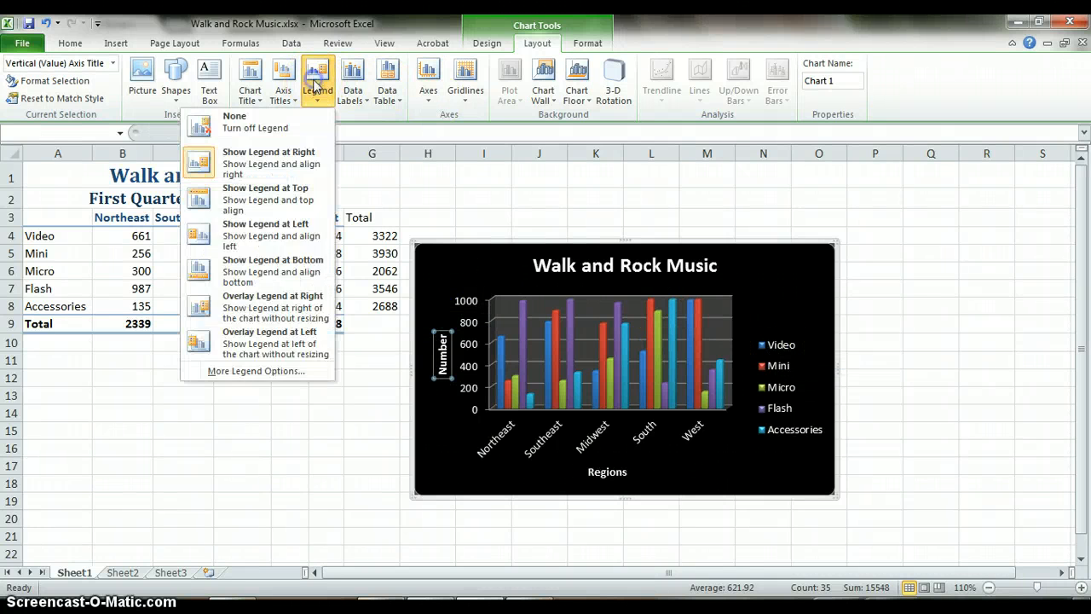
left_click(277, 203)
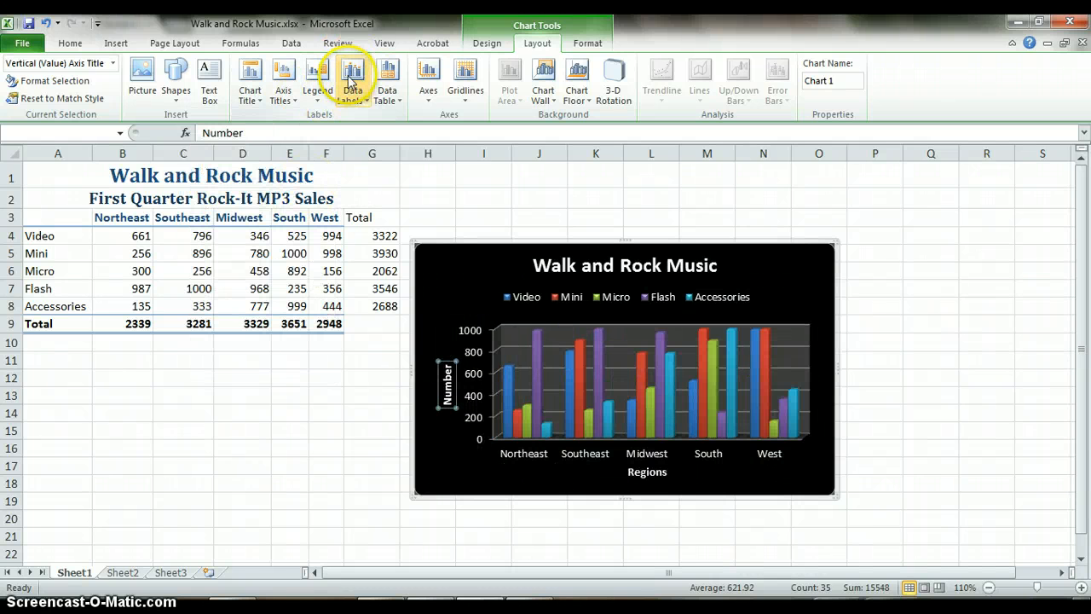
left_click(317, 85)
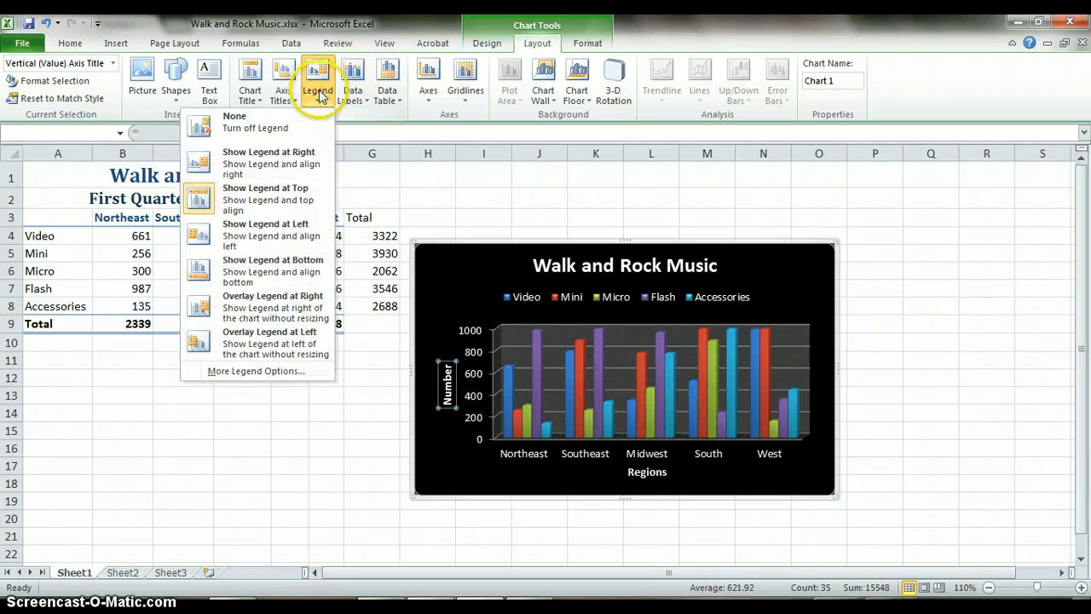
left_click(252, 170)
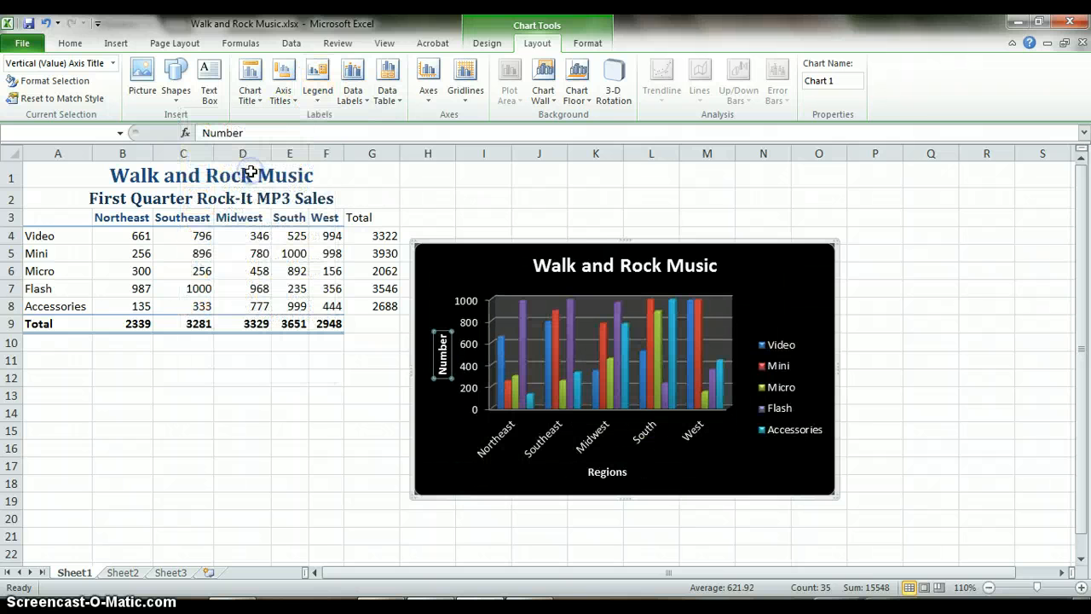
- Try showing data labels on all the columns, then turn the labels off
left_click(361, 88)
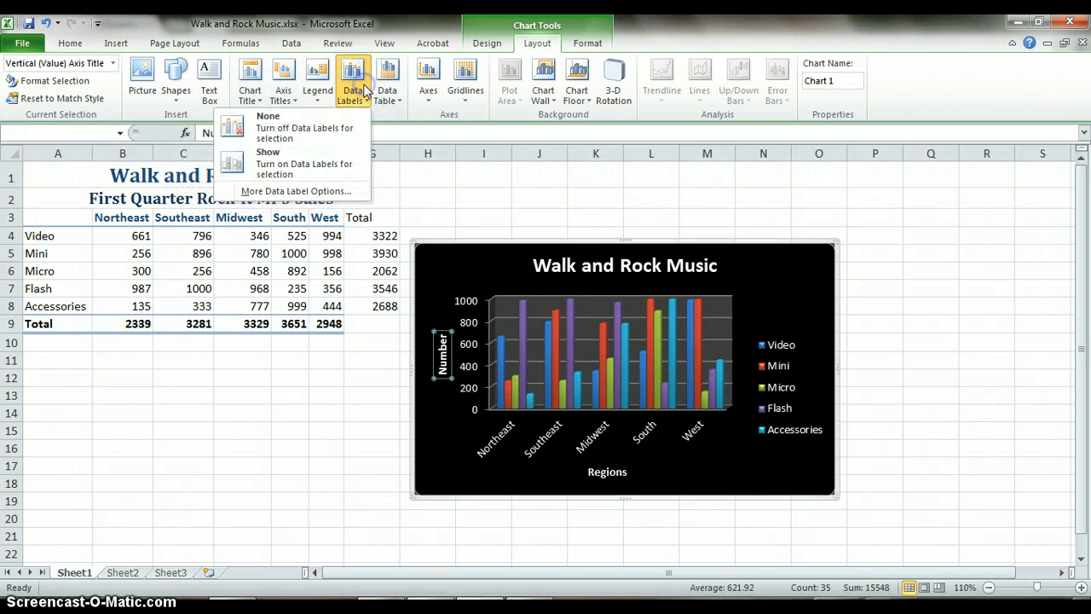
left_click(341, 159)
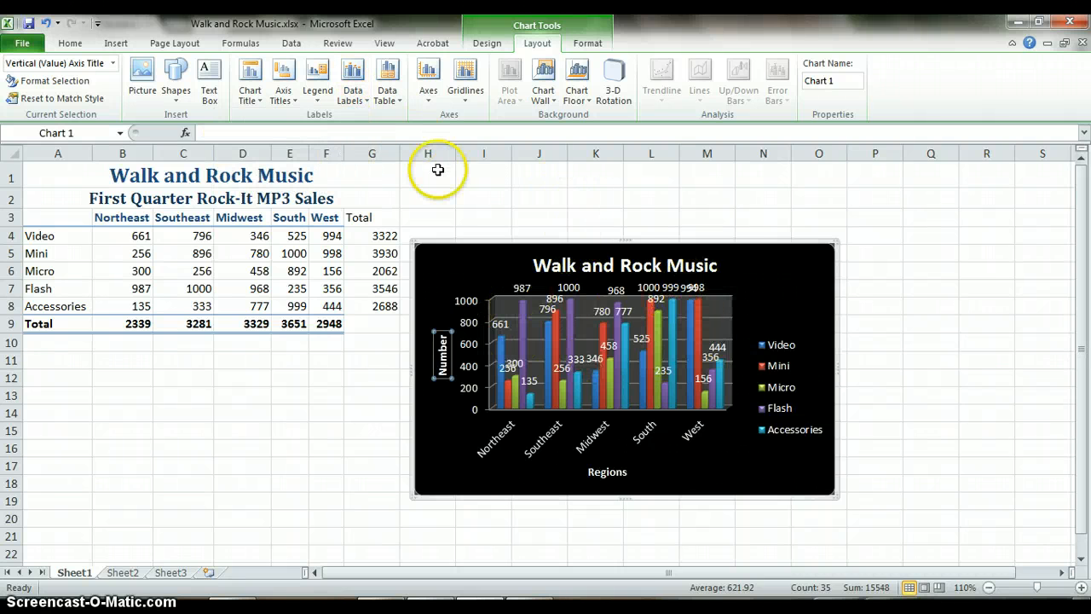
left_click(362, 98)
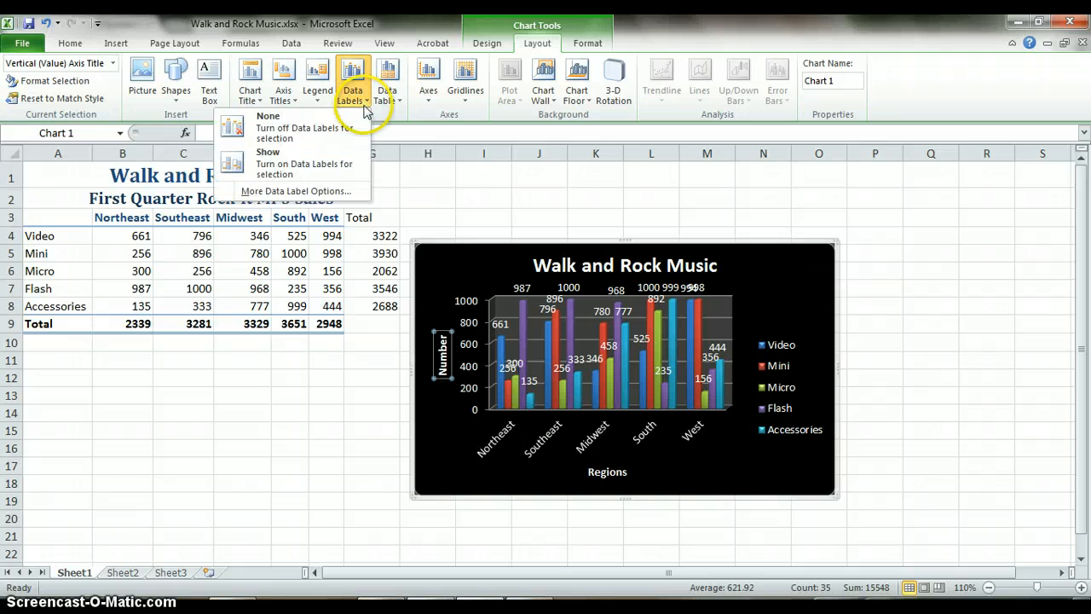
left_click(341, 128)
- Try showing a data table without legend keys below the chart, then remove the table
left_click(394, 100)
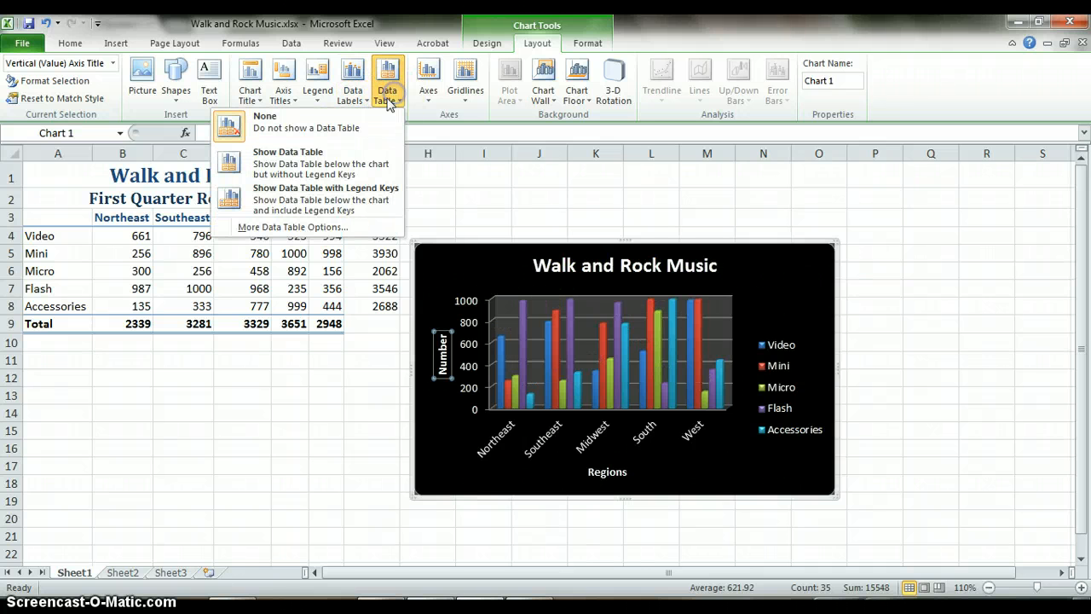
left_click(336, 167)
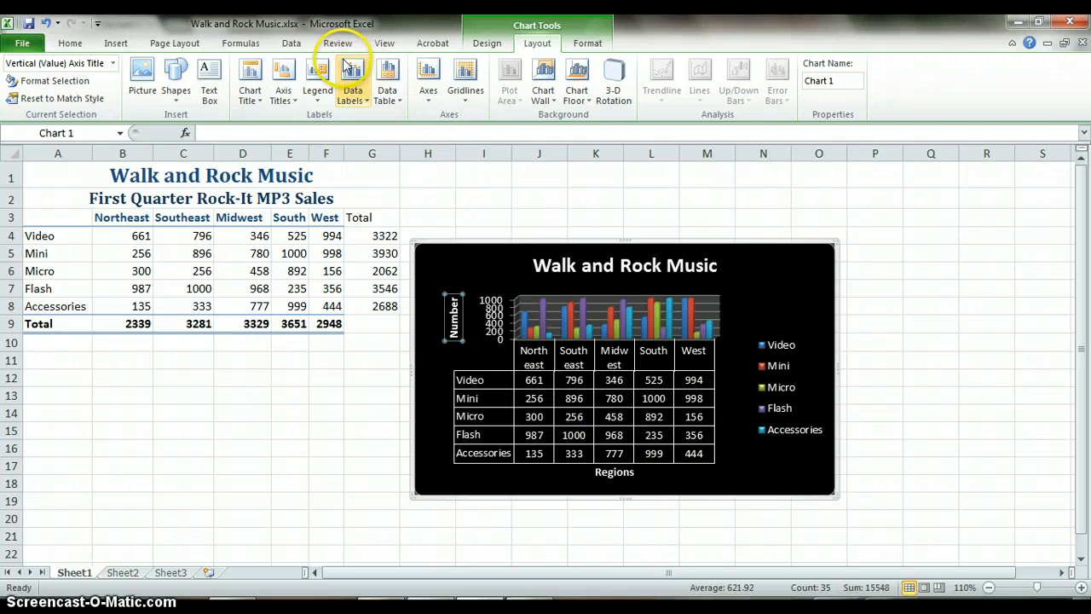
left_click(386, 90)
left_click(358, 128)
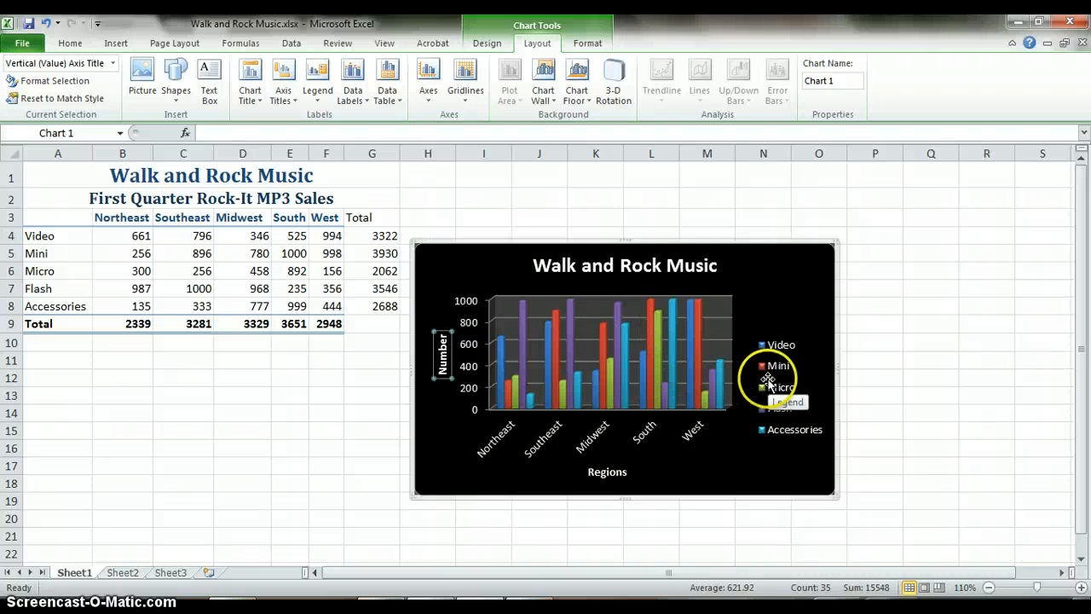
- Preview the shape style presets available for the chart's Video columns without applying one
left_click(586, 44)
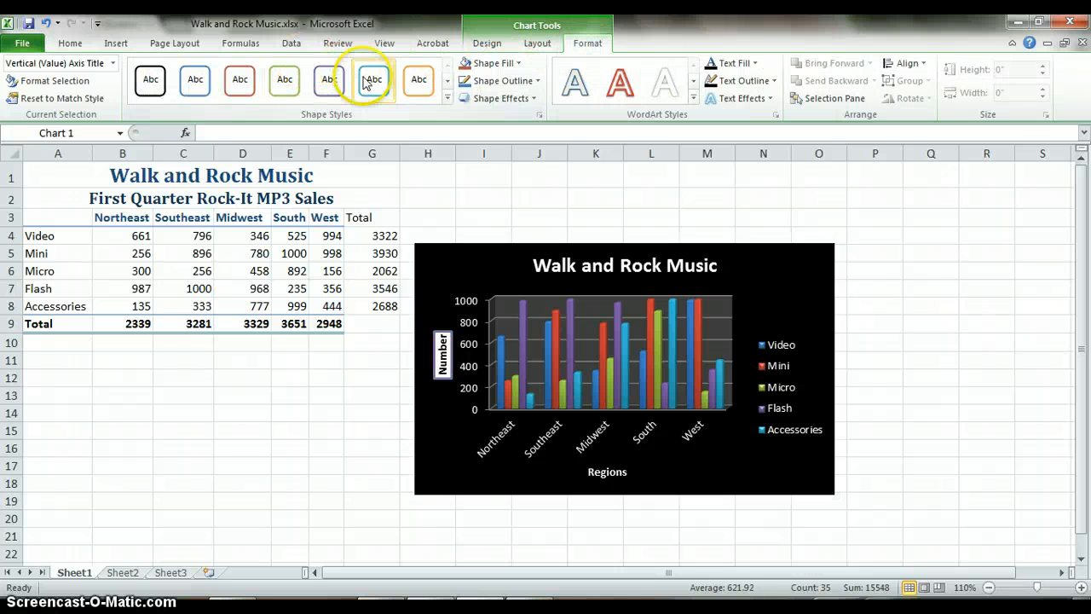
left_click(447, 99)
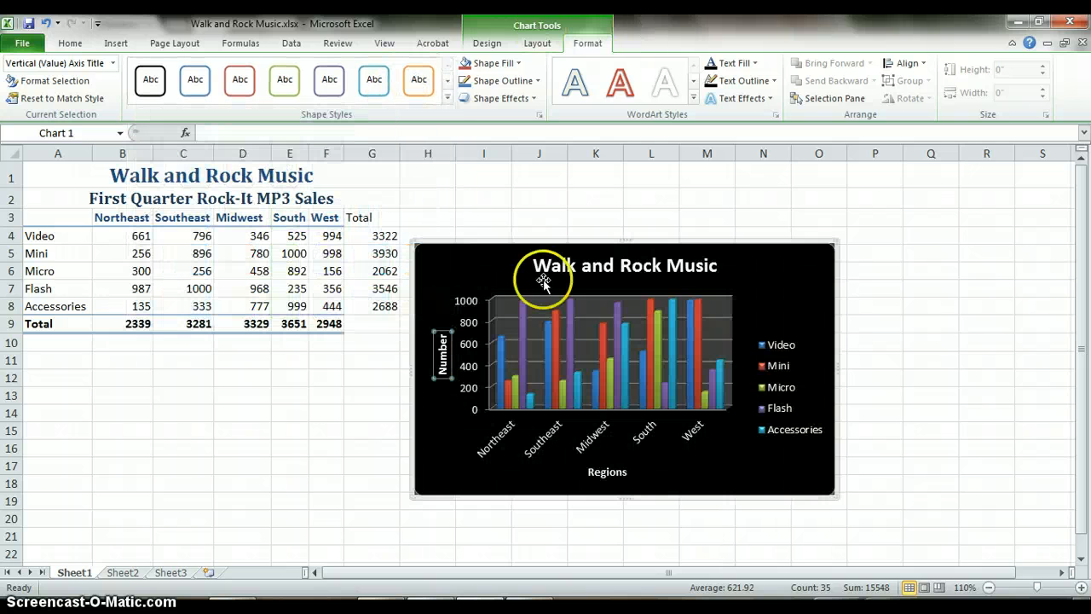
left_click(688, 345)
left_click(692, 351)
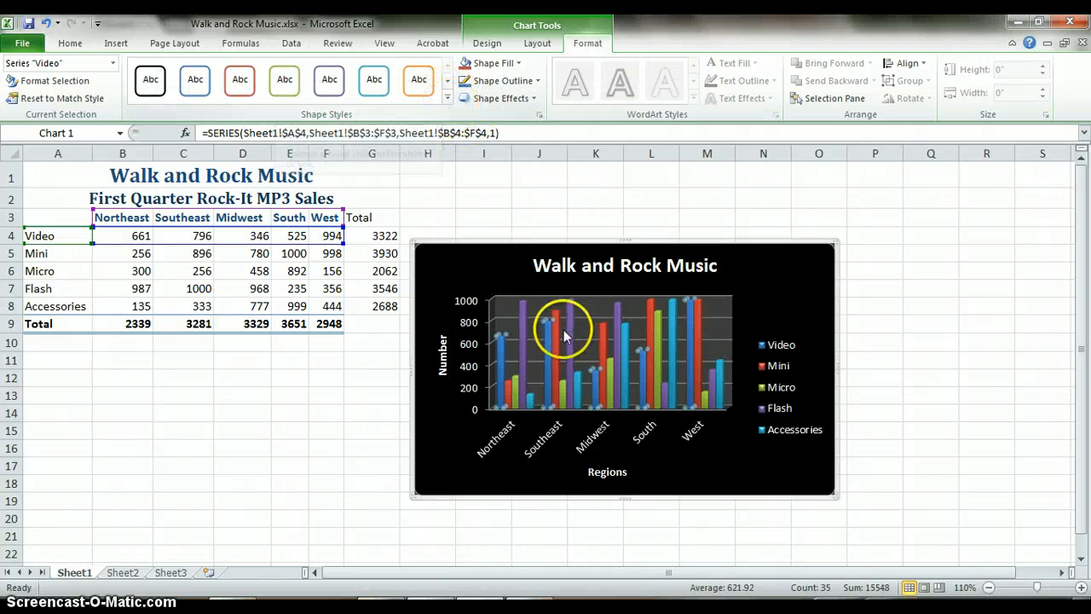
left_click(446, 98)
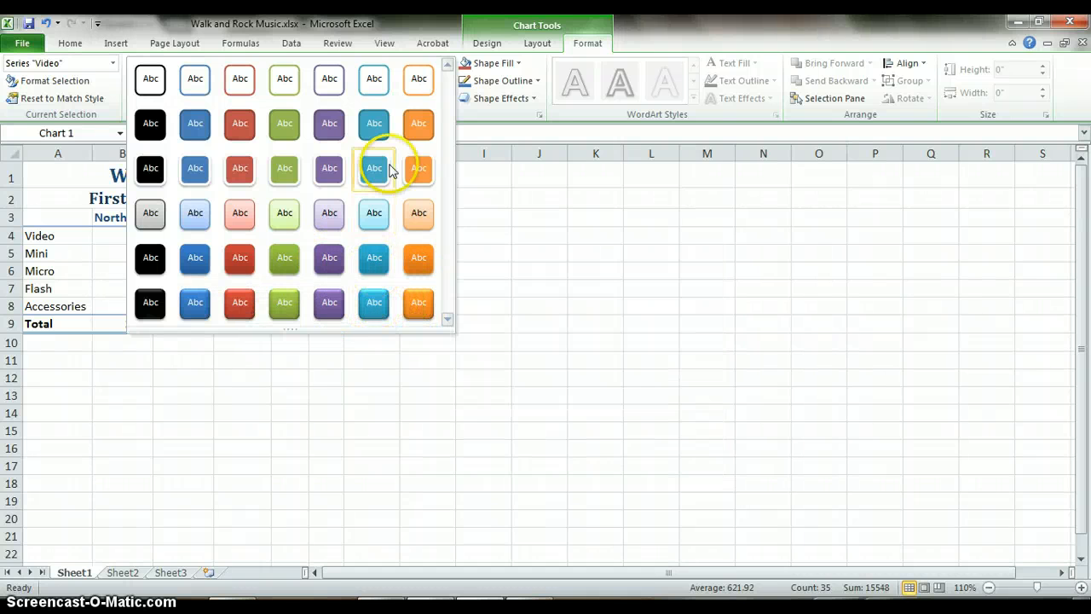
key("Escape")
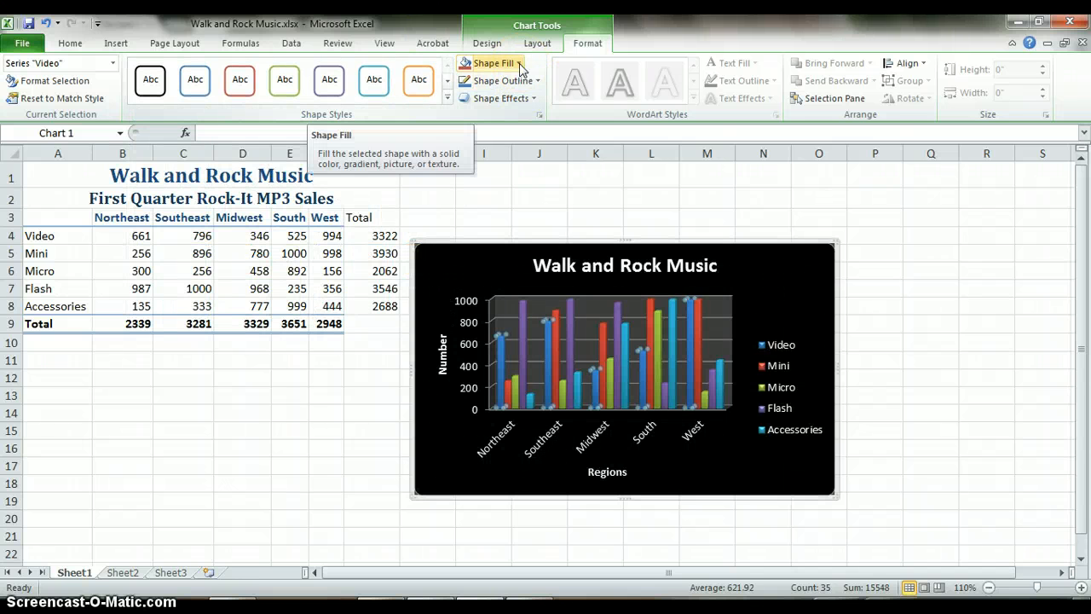
- Fill the Accessories columns with dark olive green and the Video columns with the purple theme color
left_click(719, 378)
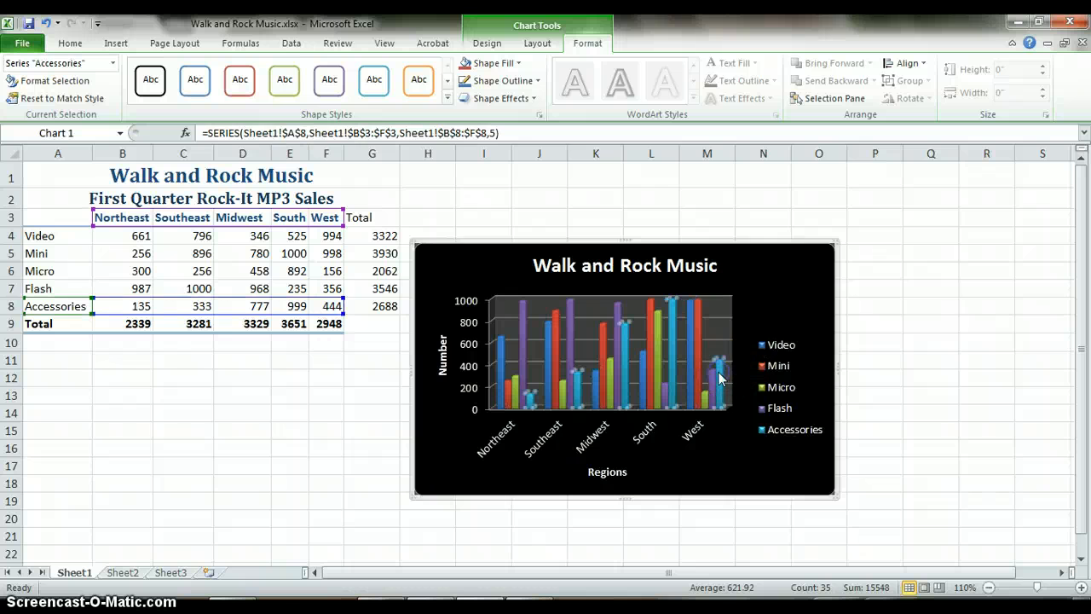
left_click(500, 68)
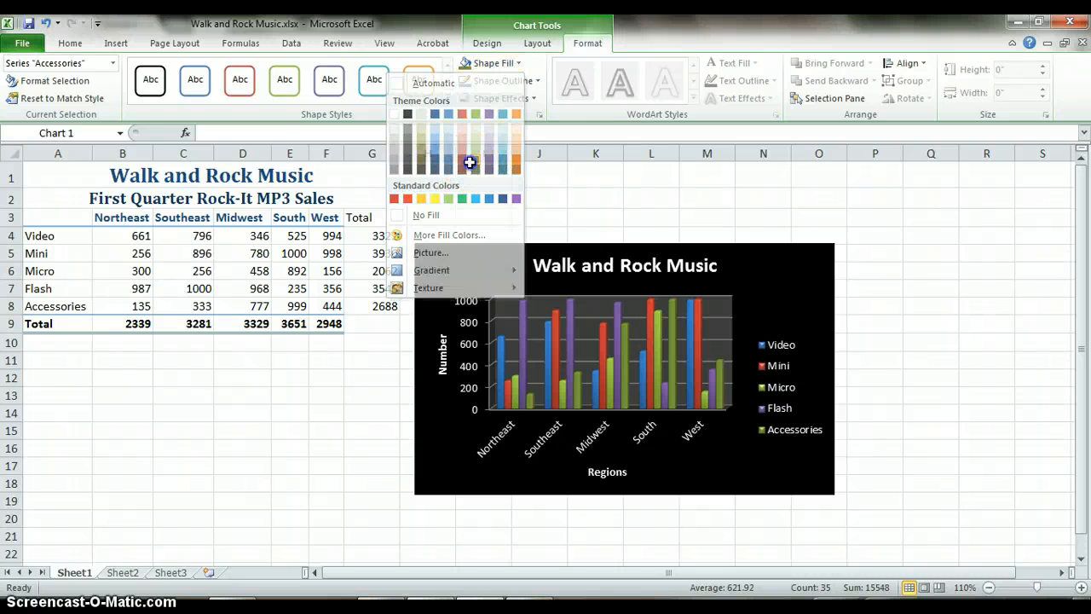
left_click(474, 166)
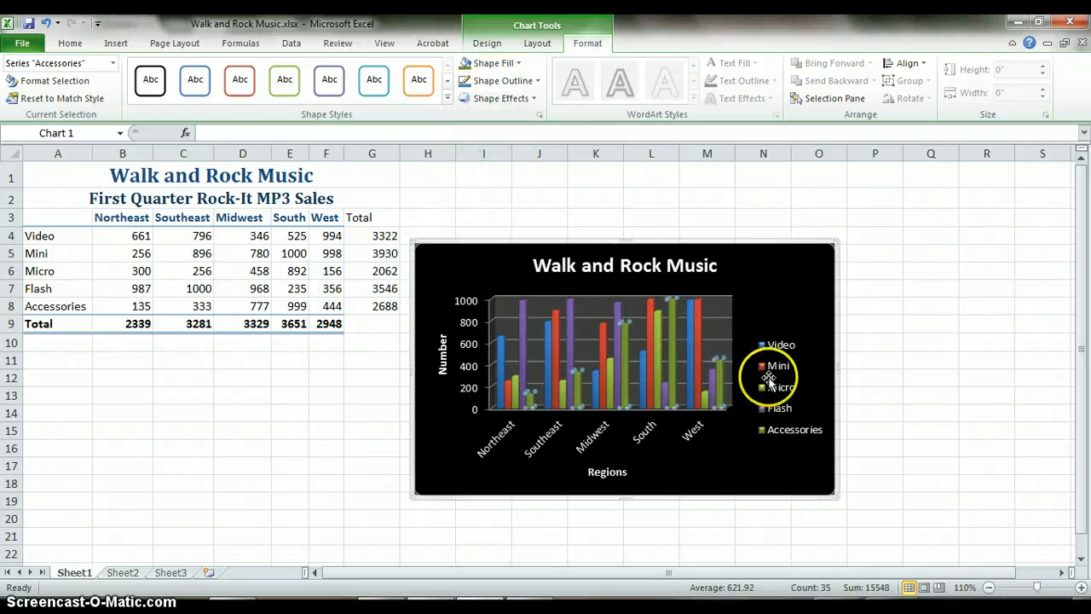
left_click(686, 325)
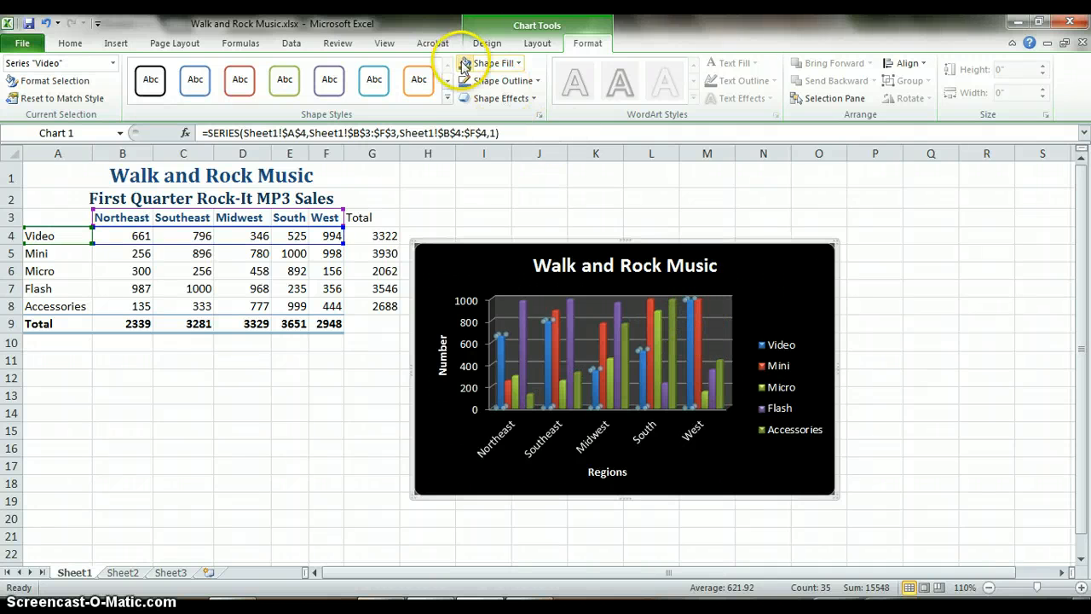
left_click(491, 63)
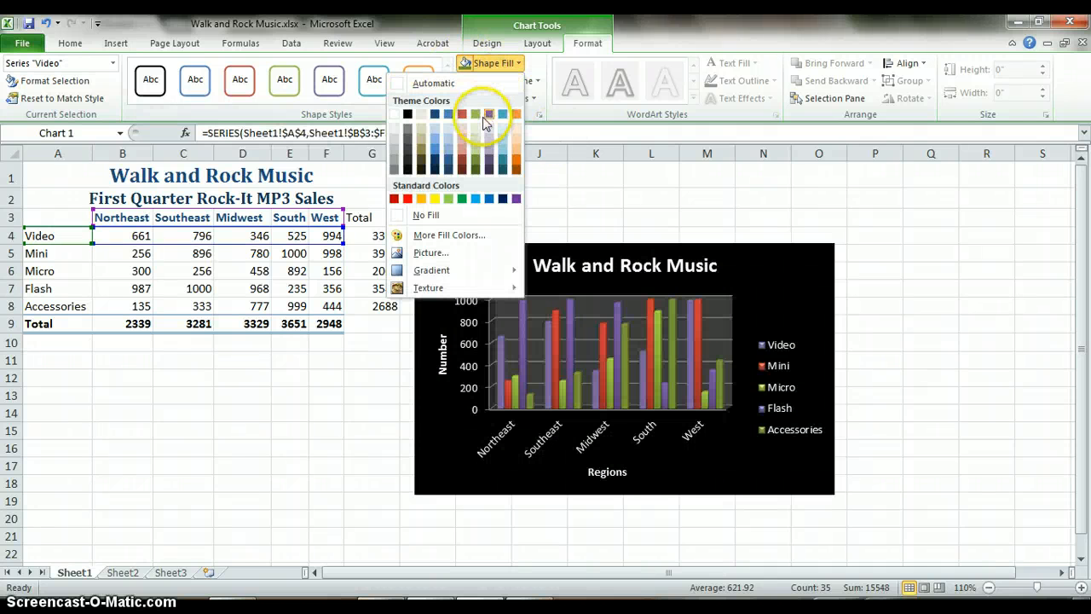
left_click(488, 115)
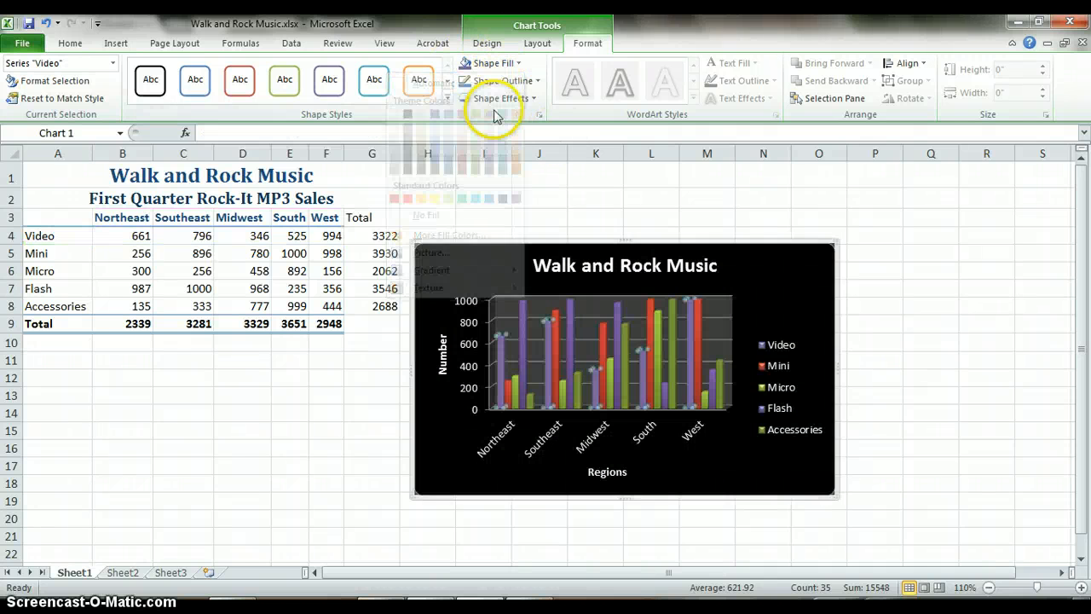
- Fill the Mini series columns with the standard yellow color
left_click(696, 324)
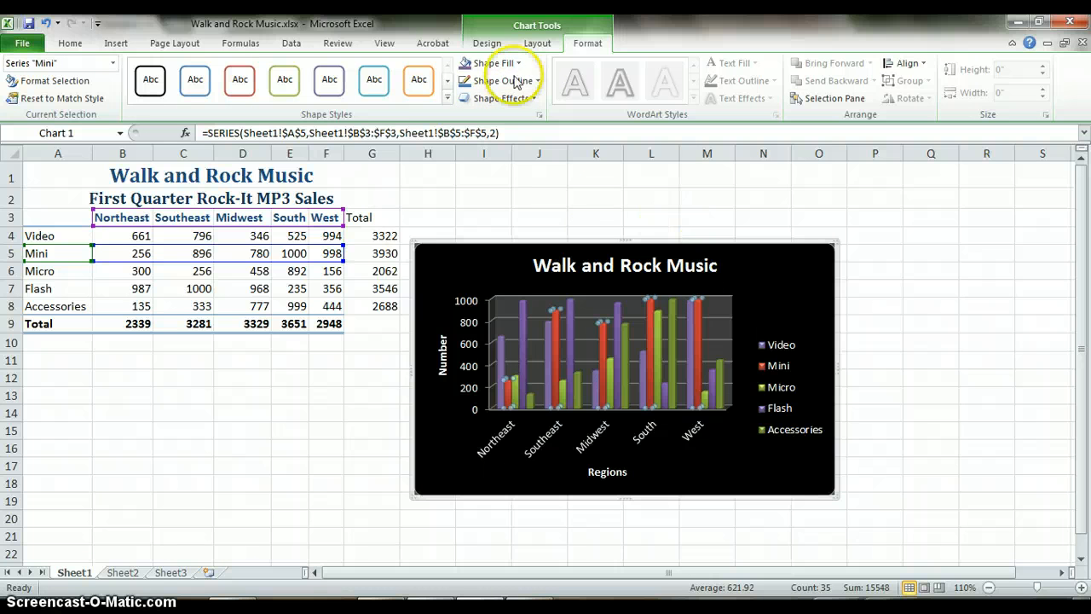
left_click(514, 67)
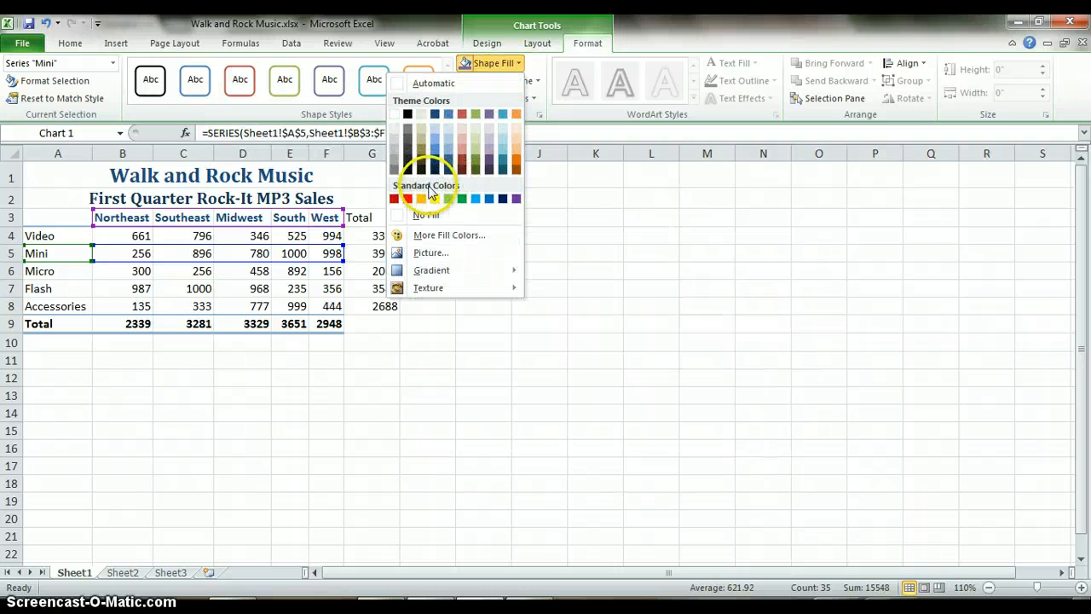
left_click(435, 199)
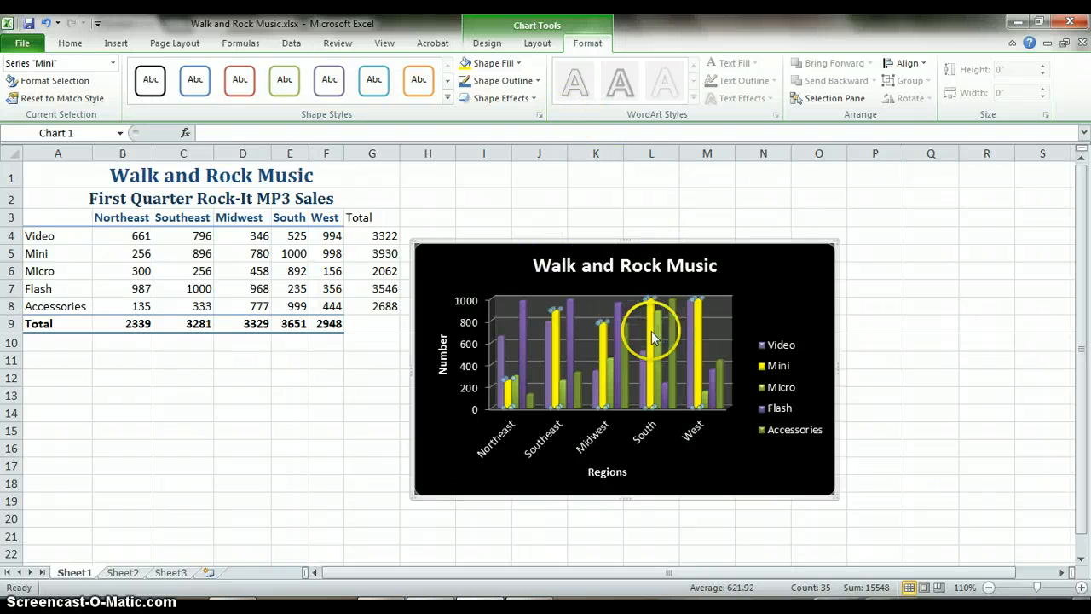
- Change the fill of the Accessories columns to theme red and the Video columns to light tan
left_click(626, 341)
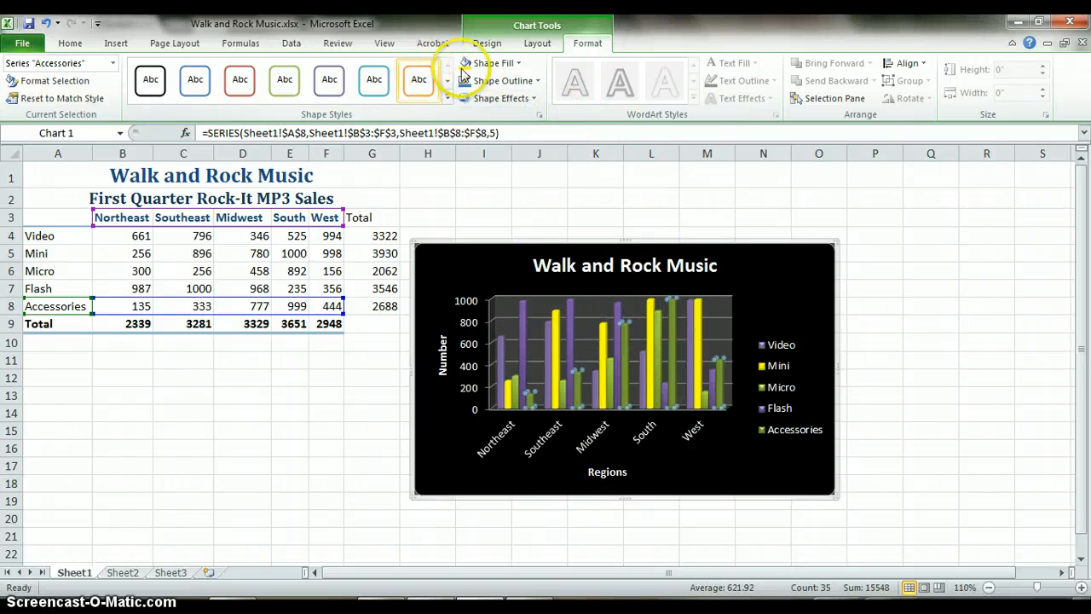
left_click(511, 66)
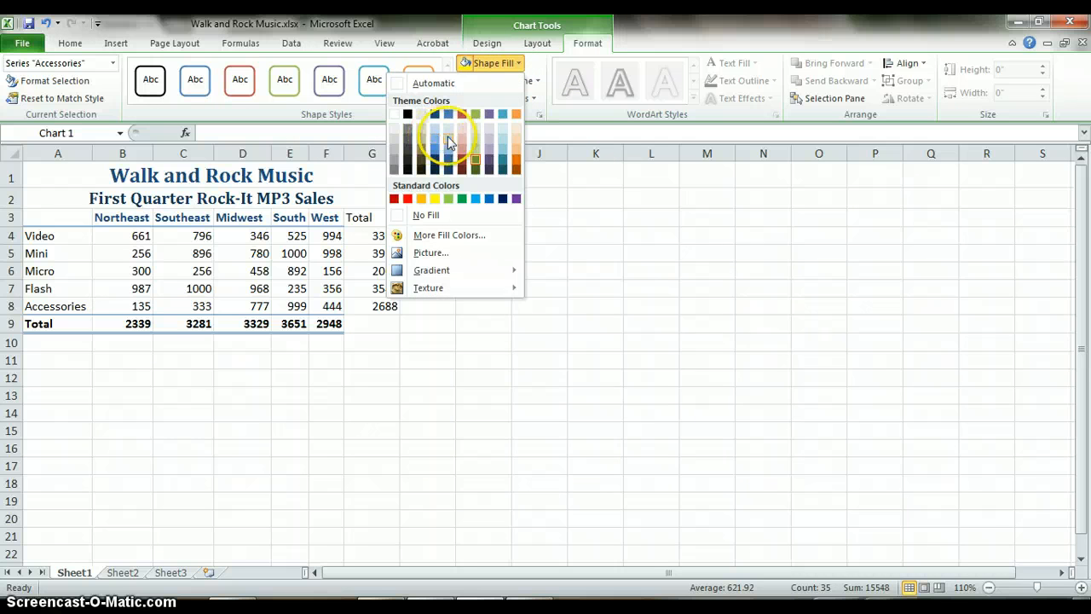
left_click(461, 129)
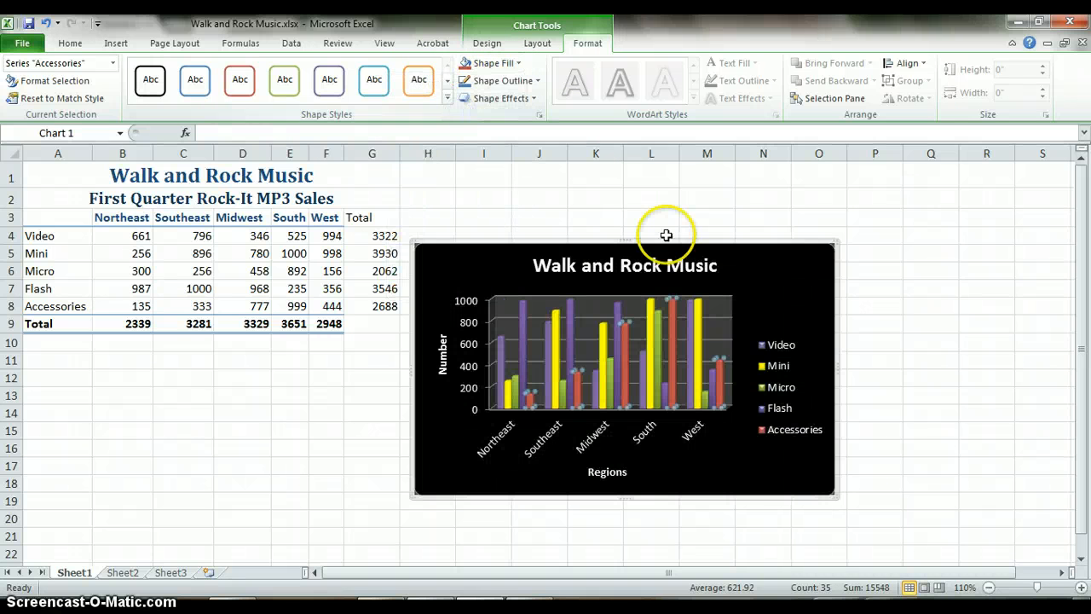
left_click(691, 401)
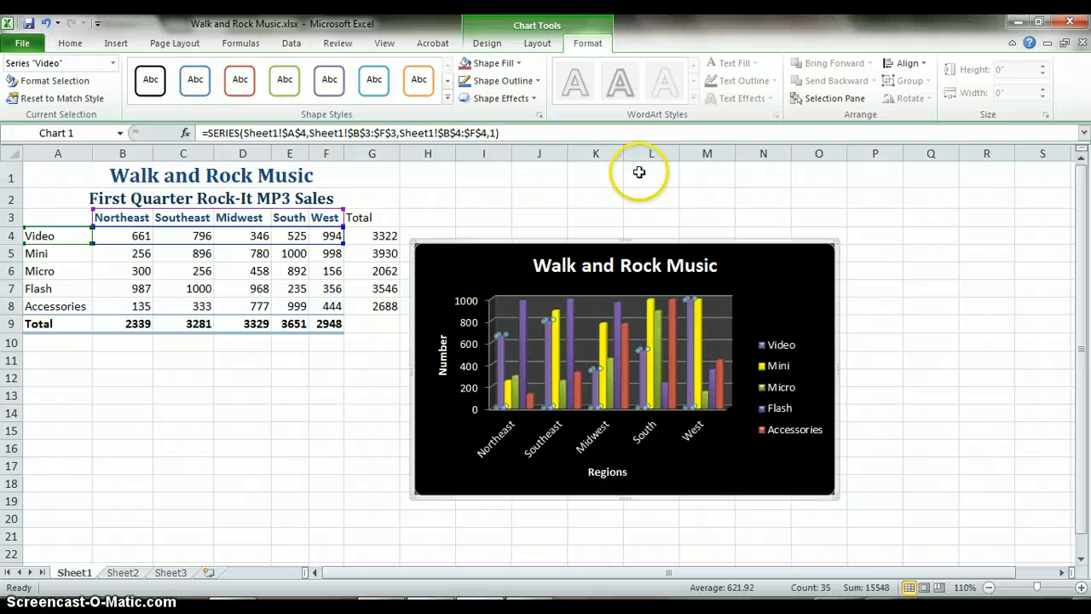
left_click(520, 64)
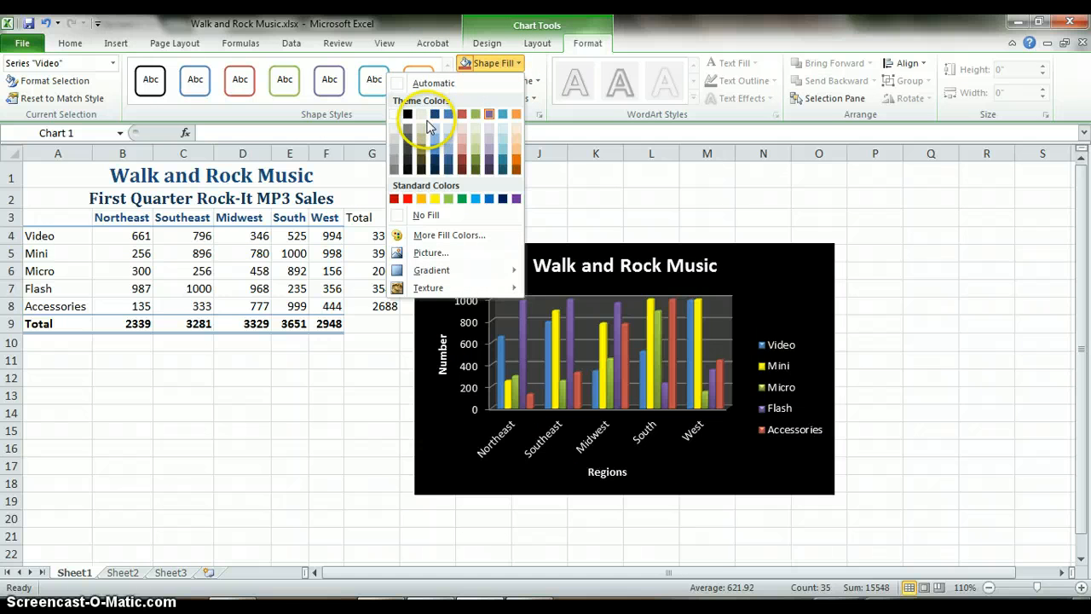
left_click(424, 131)
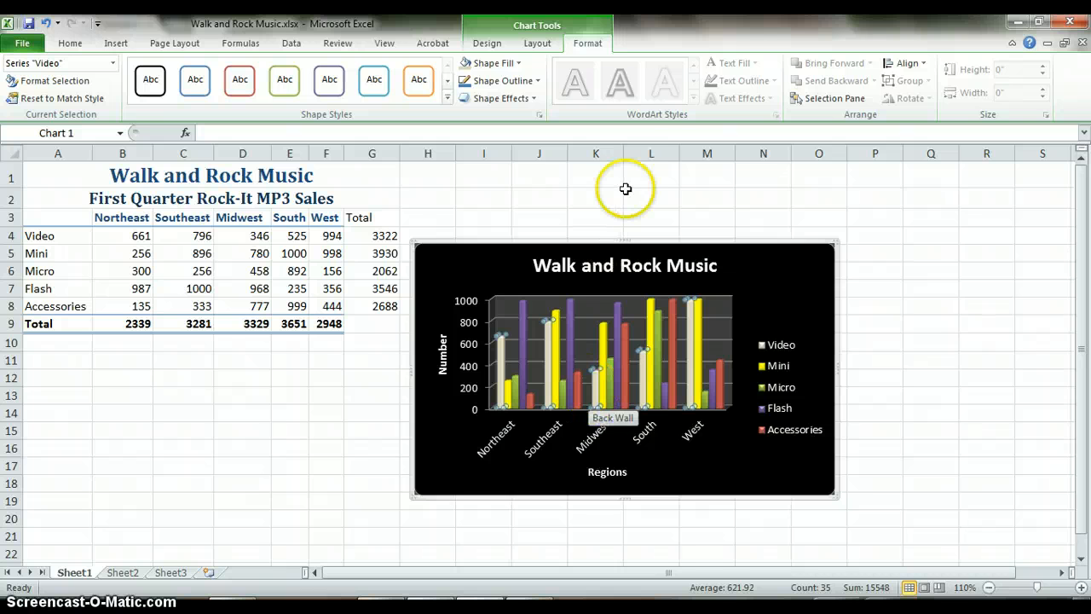
- Try a red and an orange WordArt style on the chart title, then apply the double-outlined red WordArt style
left_click(620, 267)
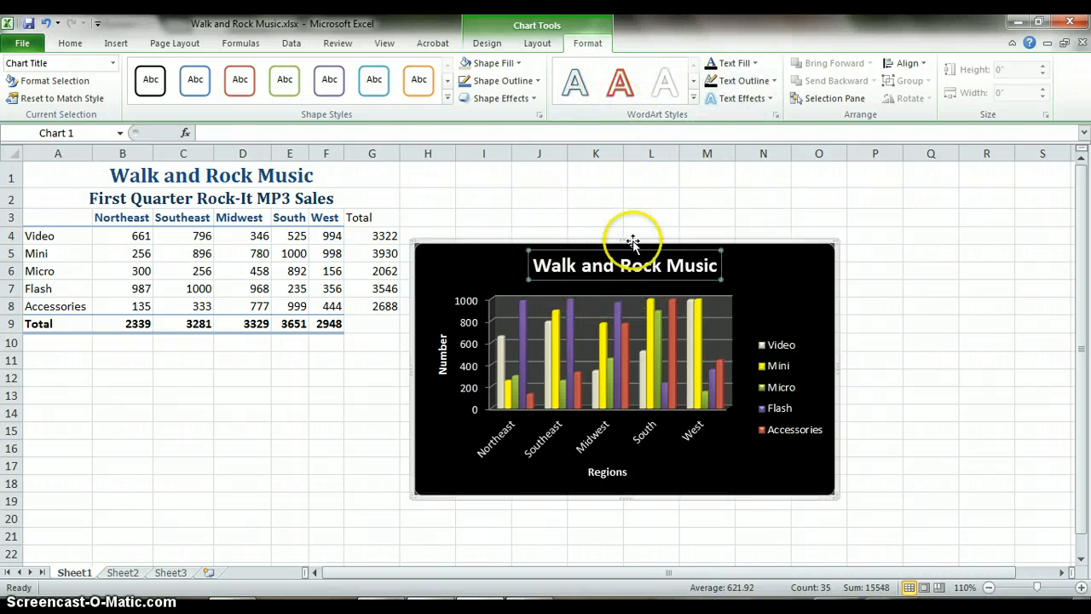
left_click(631, 92)
left_click(693, 98)
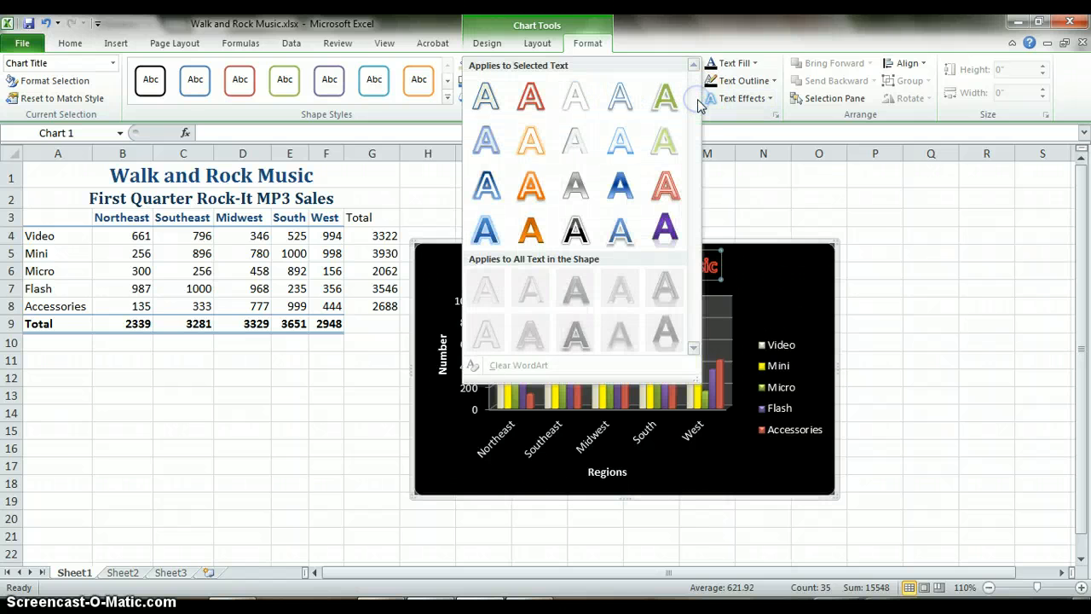
left_click(530, 185)
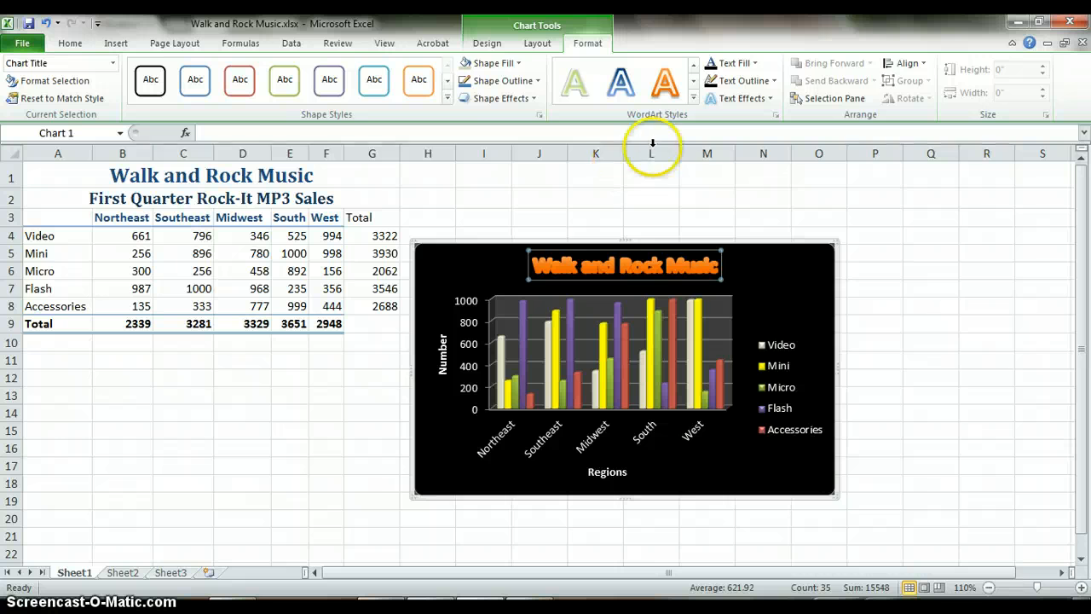
left_click(694, 99)
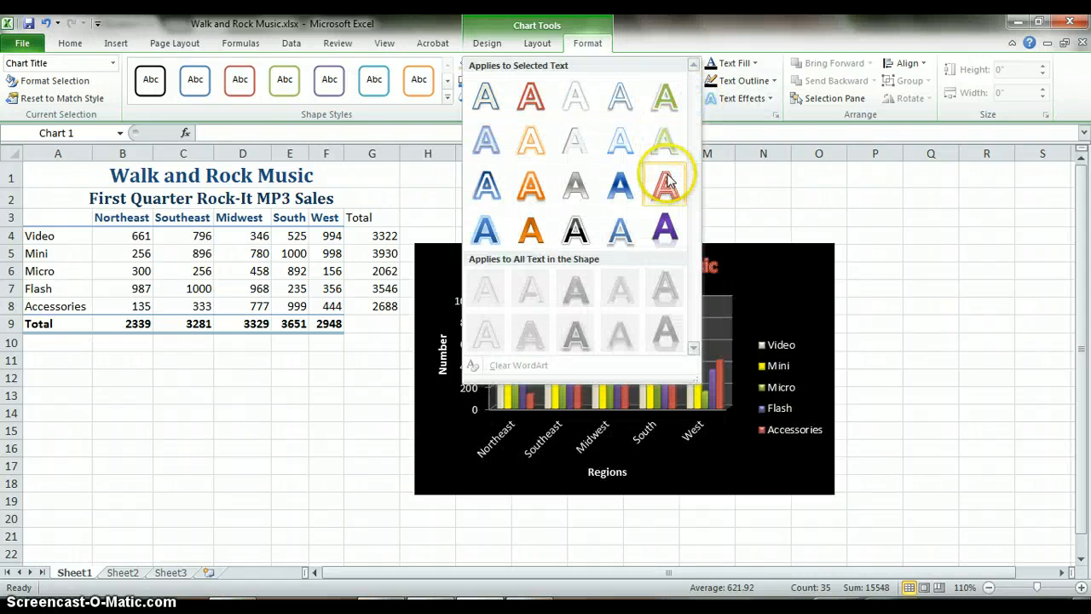
left_click(662, 172)
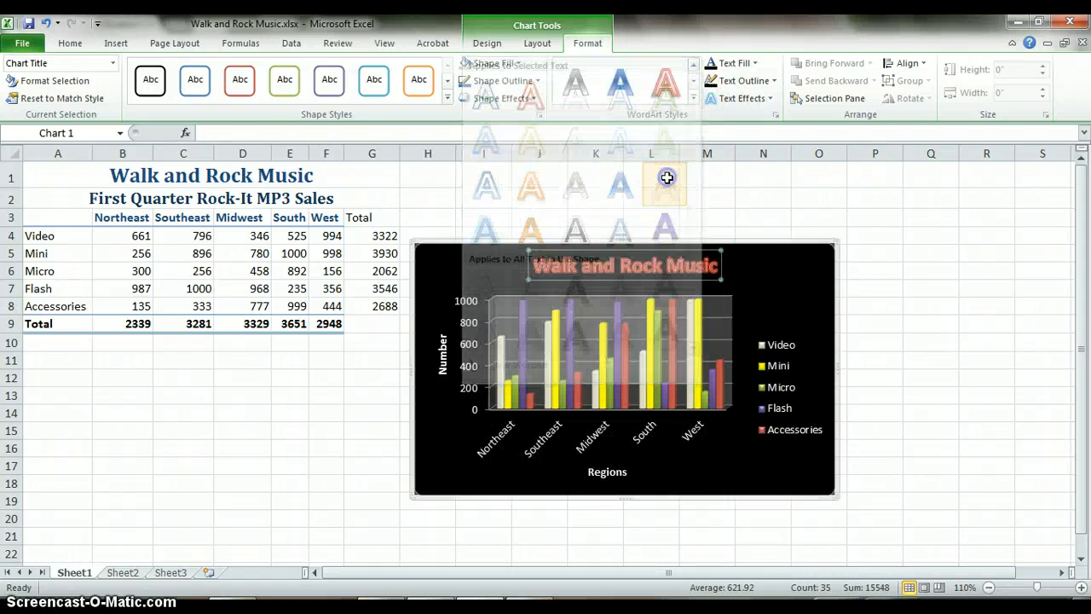
- Set the chart title's text outline to the orange theme color, leaving its text fill as it is
left_click(755, 63)
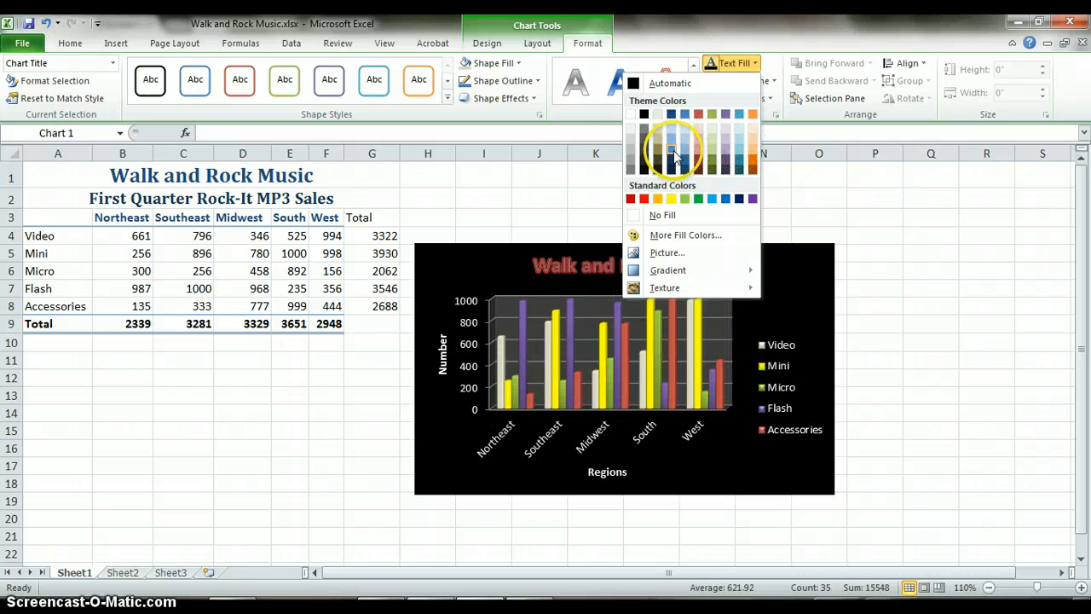
key("Escape")
left_click(755, 81)
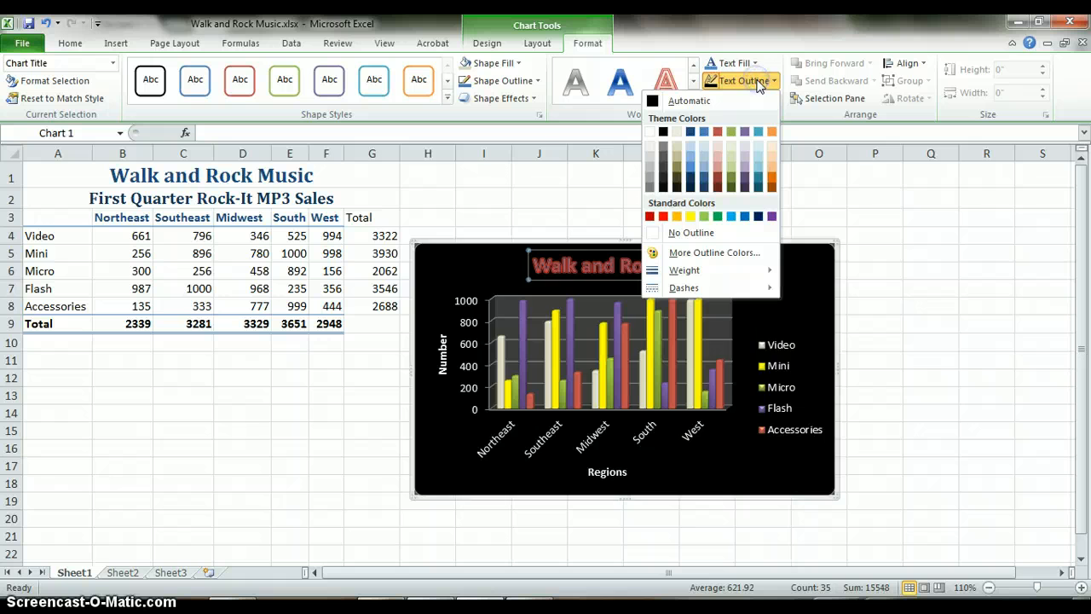
left_click(772, 132)
- Add a preset shadow and a glow text effect to the chart title
left_click(764, 99)
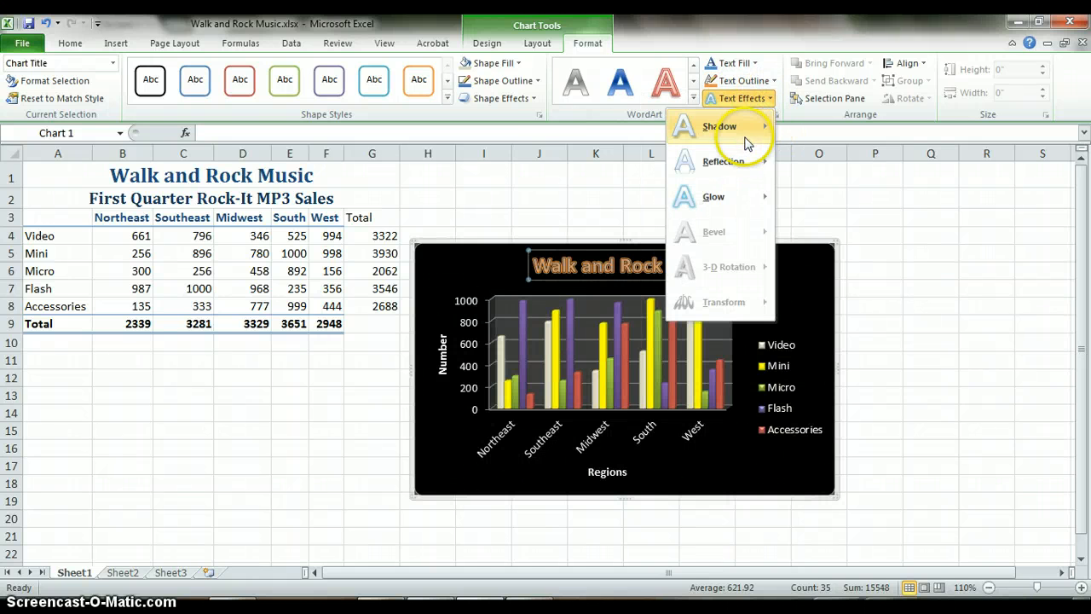
mouse_move(743, 127)
left_click(631, 249)
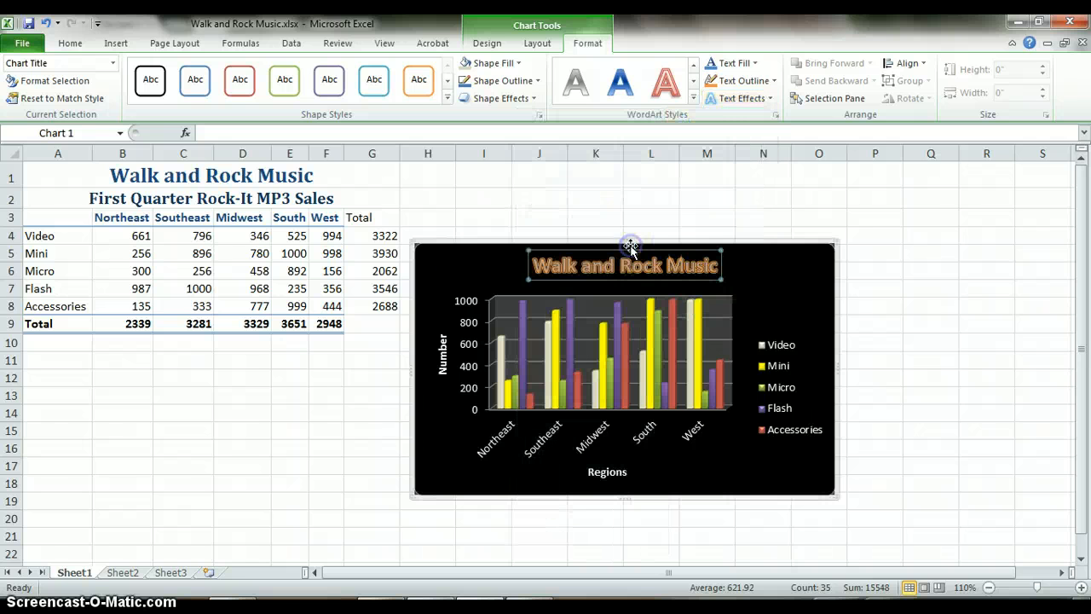
left_click(755, 99)
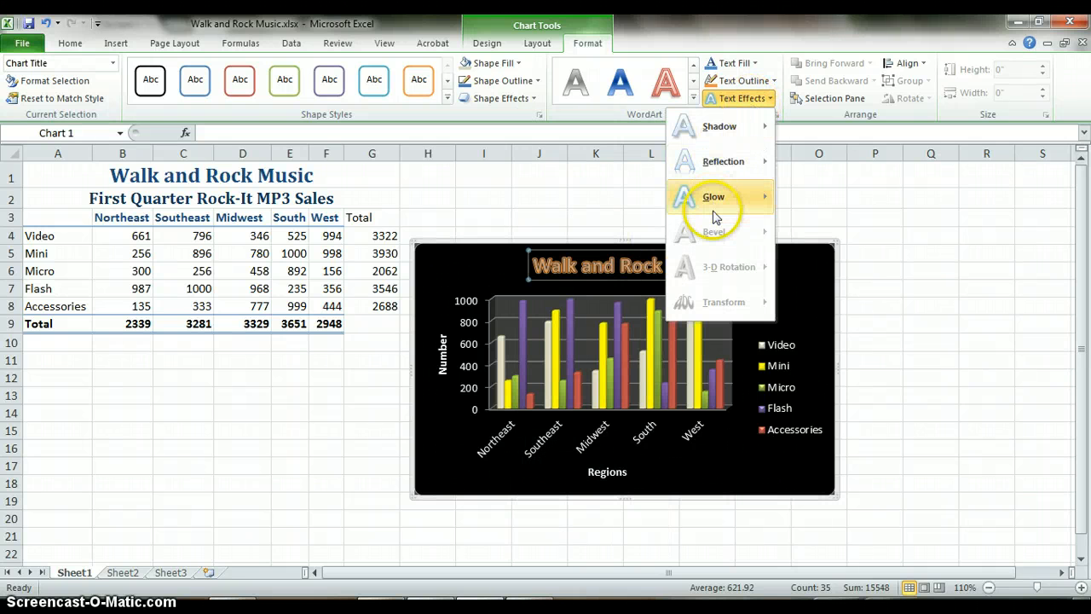
mouse_move(713, 213)
left_click(609, 293)
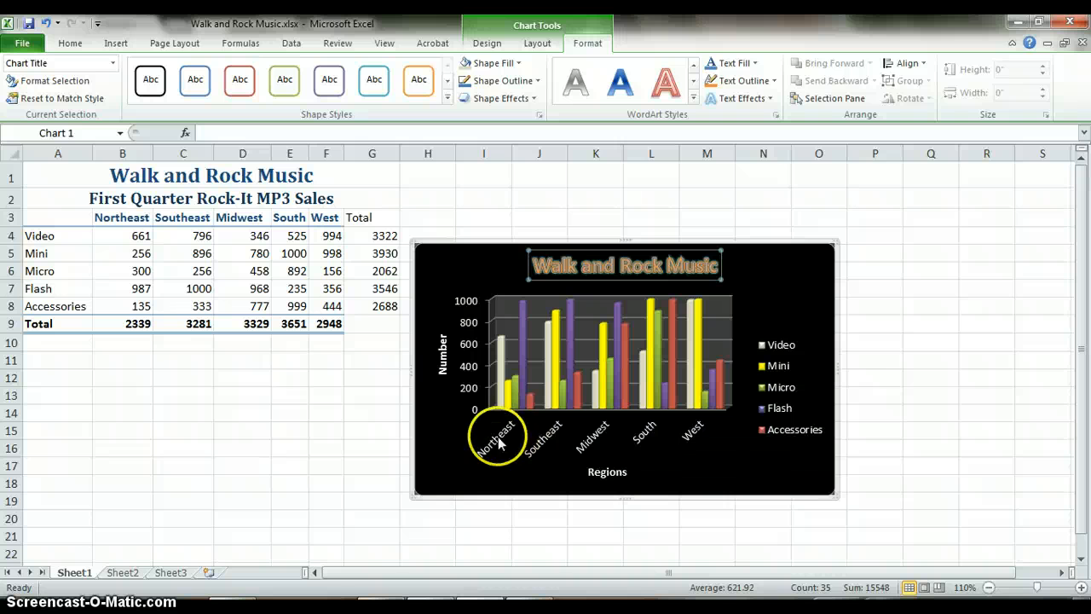
- Review the Format Axis options for the horizontal category axis, then close the dialog without changes
left_click(693, 435)
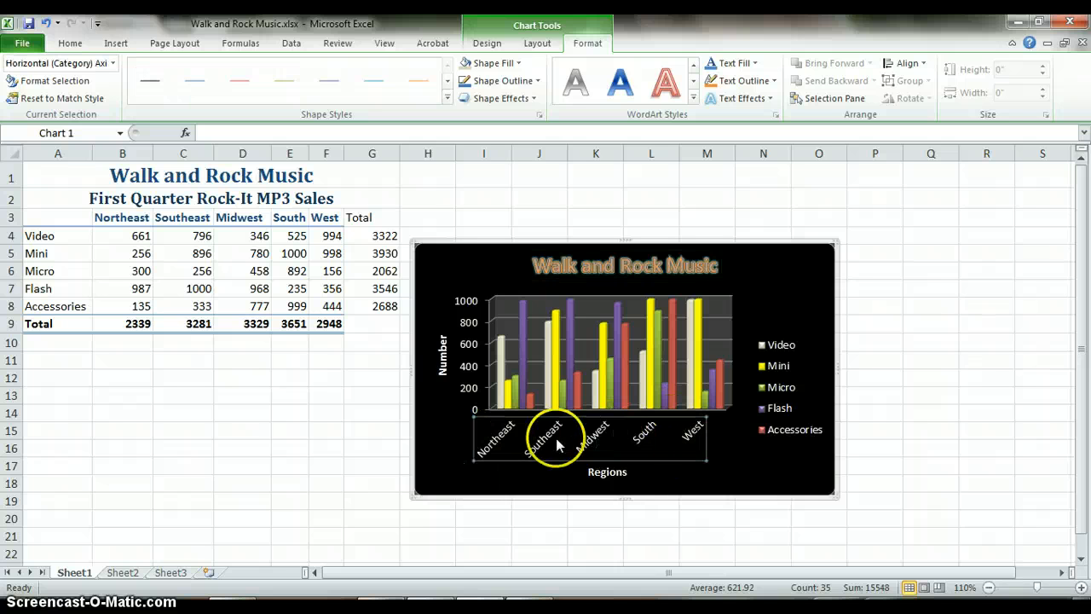
right_click(607, 439)
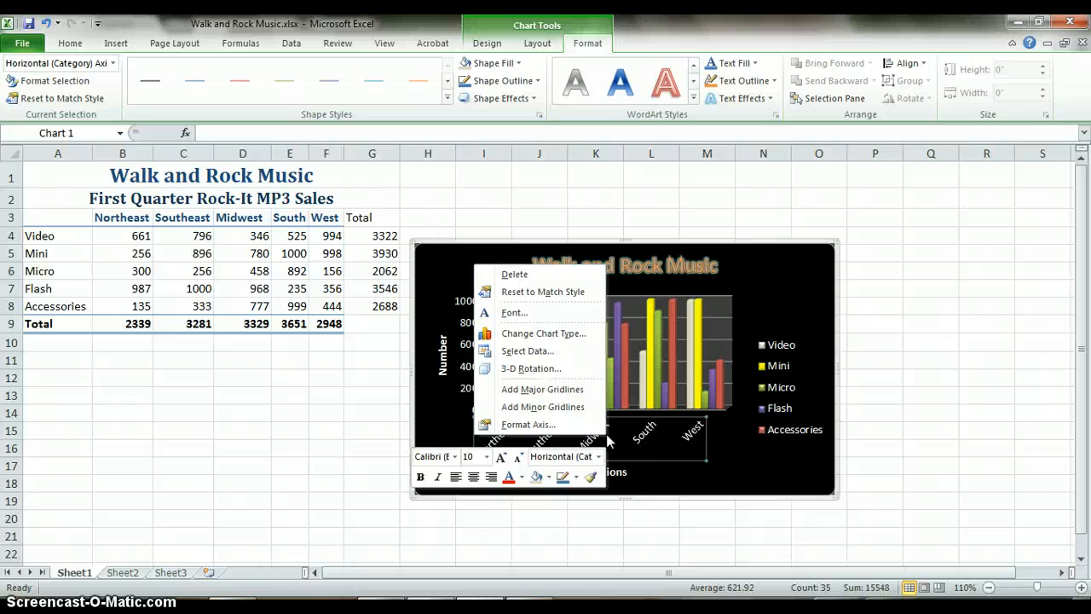
left_click(538, 425)
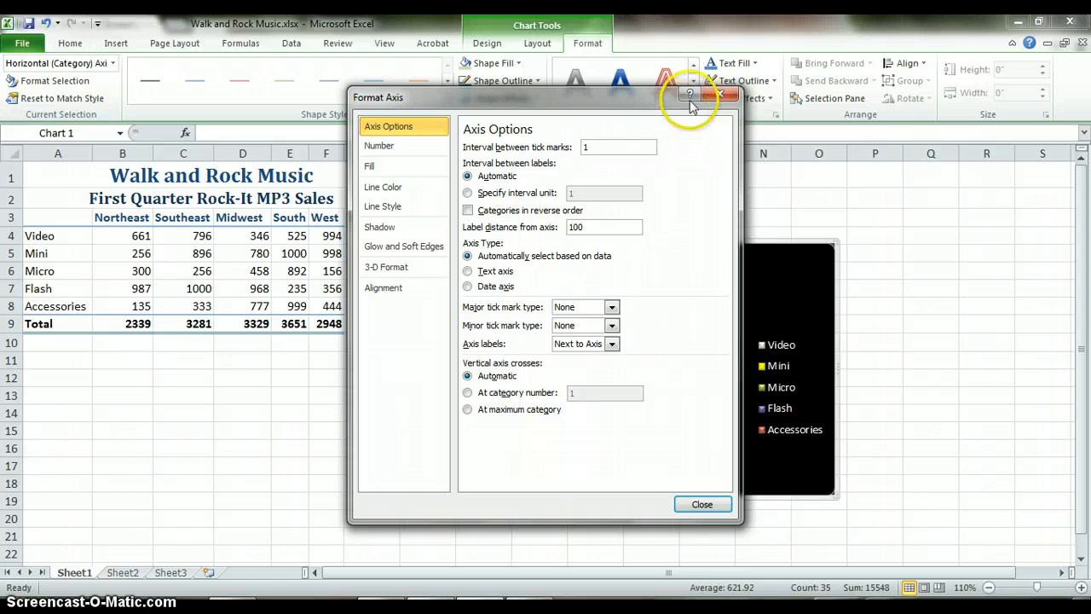
left_click(702, 502)
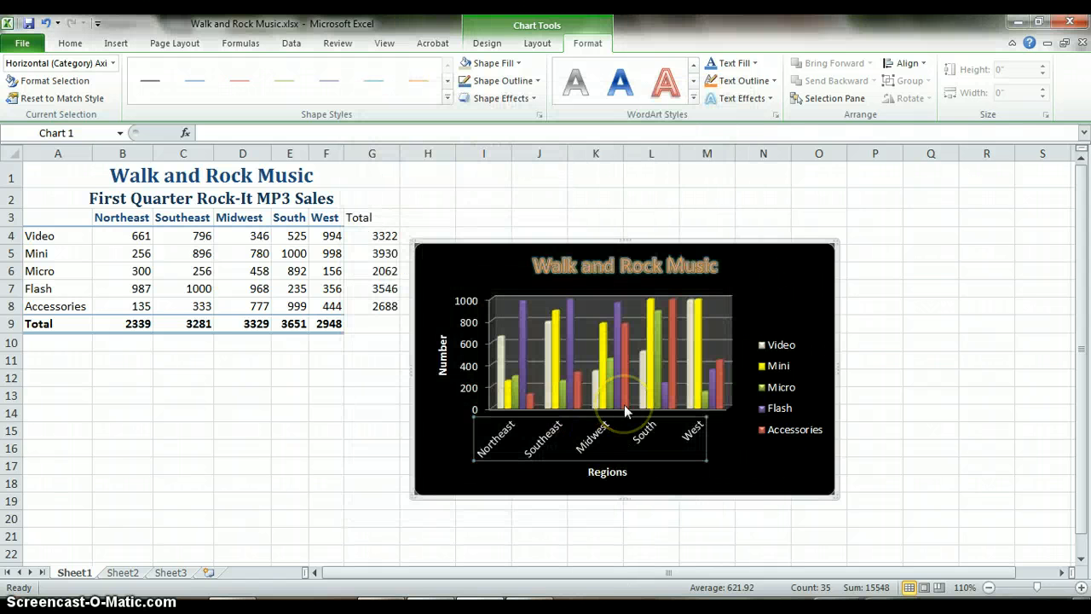
left_click(470, 354)
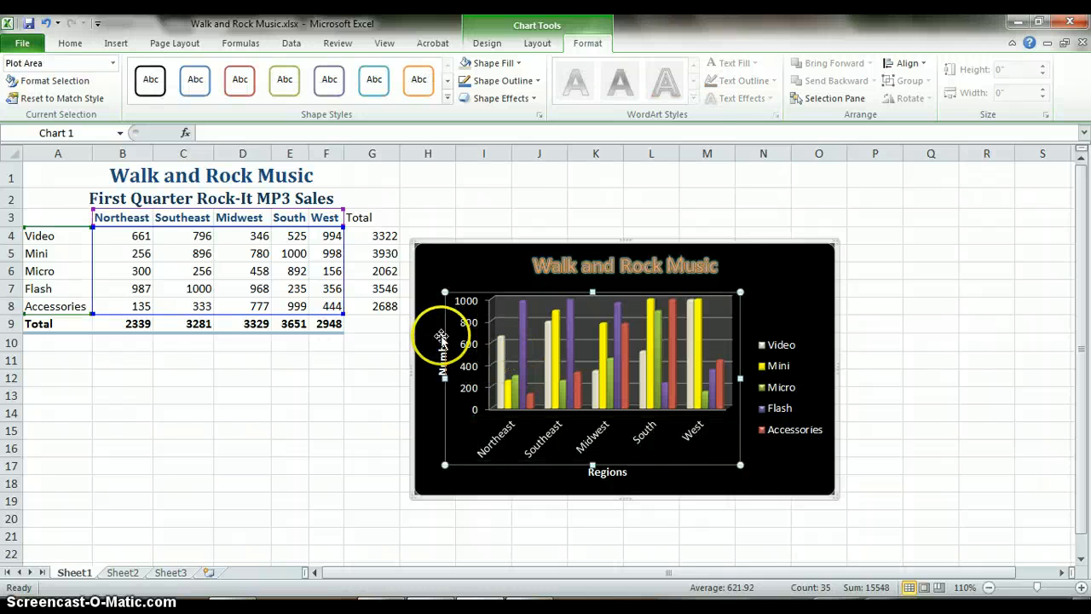
double_click(440, 339)
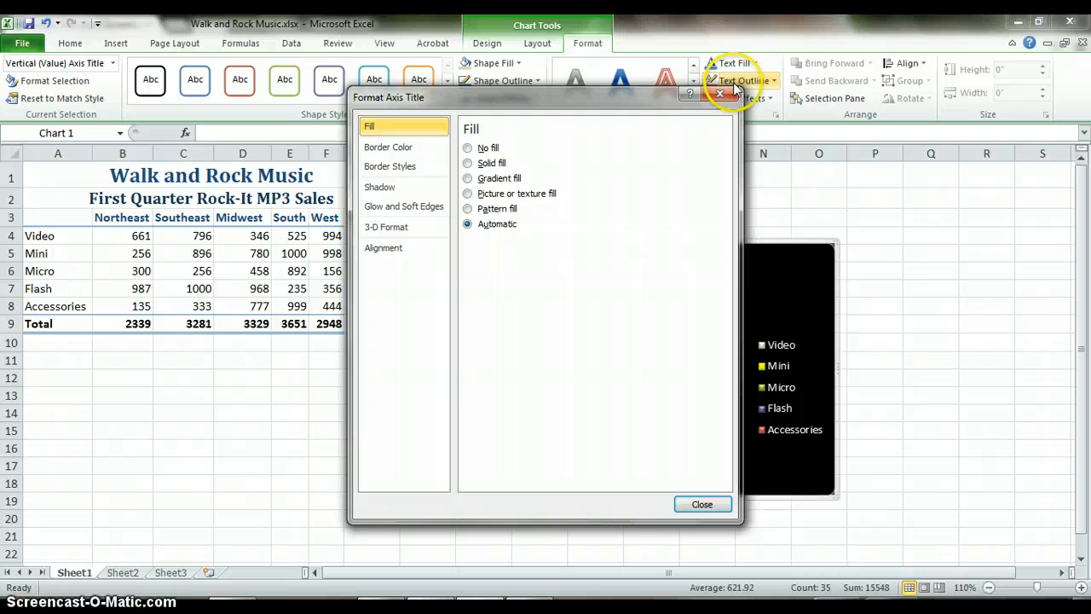
left_click(720, 93)
left_click(740, 98)
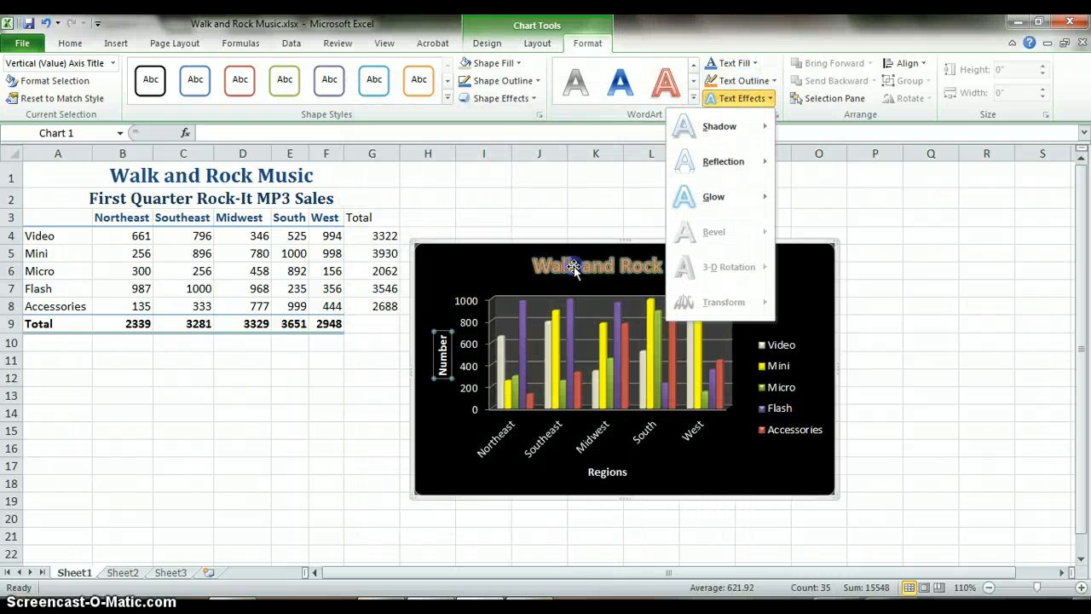
left_click(470, 304)
- Open the vertical value axis formatting and fix the axis minimum at 200 and the maximum at 1000
left_click(467, 308)
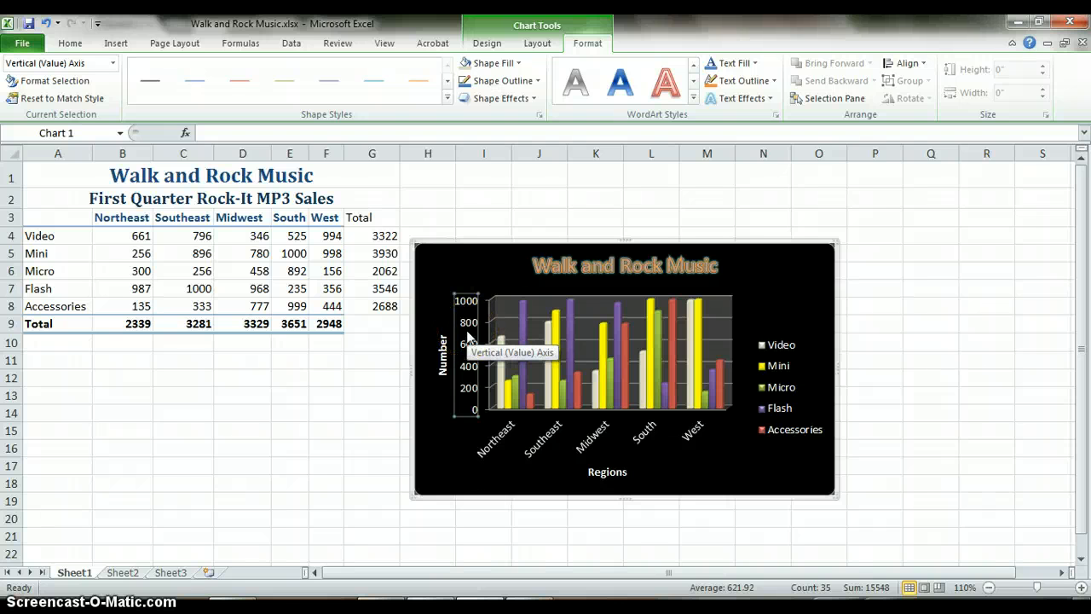
right_click(466, 329)
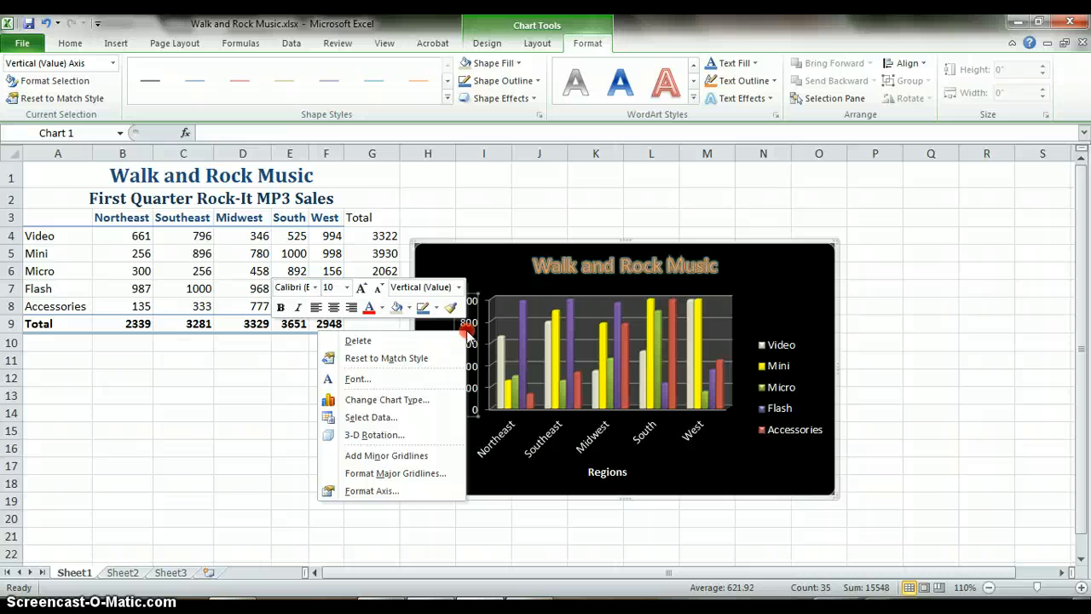
left_click(375, 492)
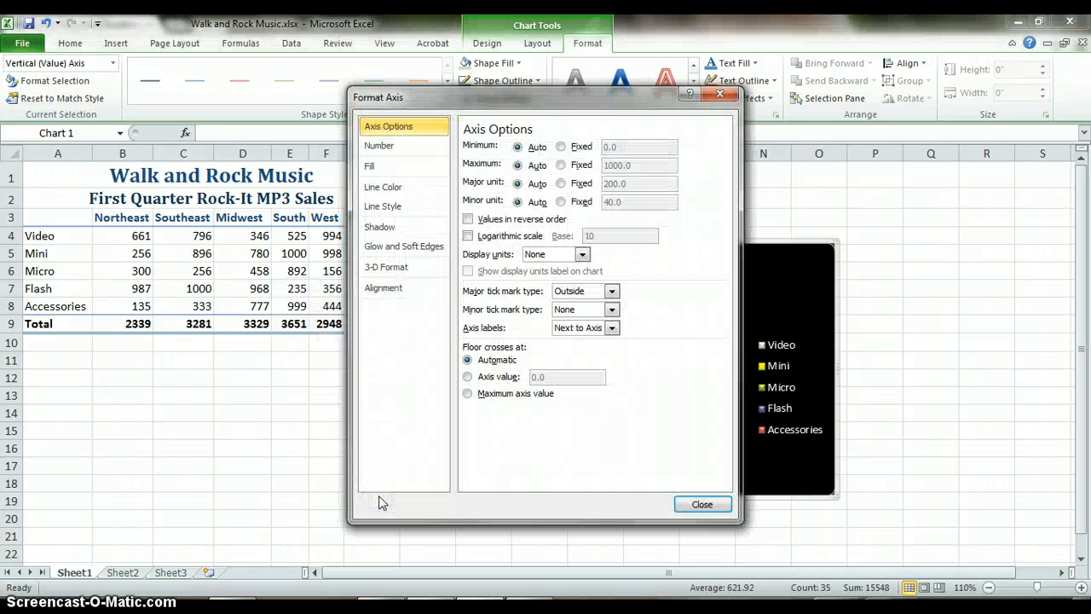
left_click(561, 146)
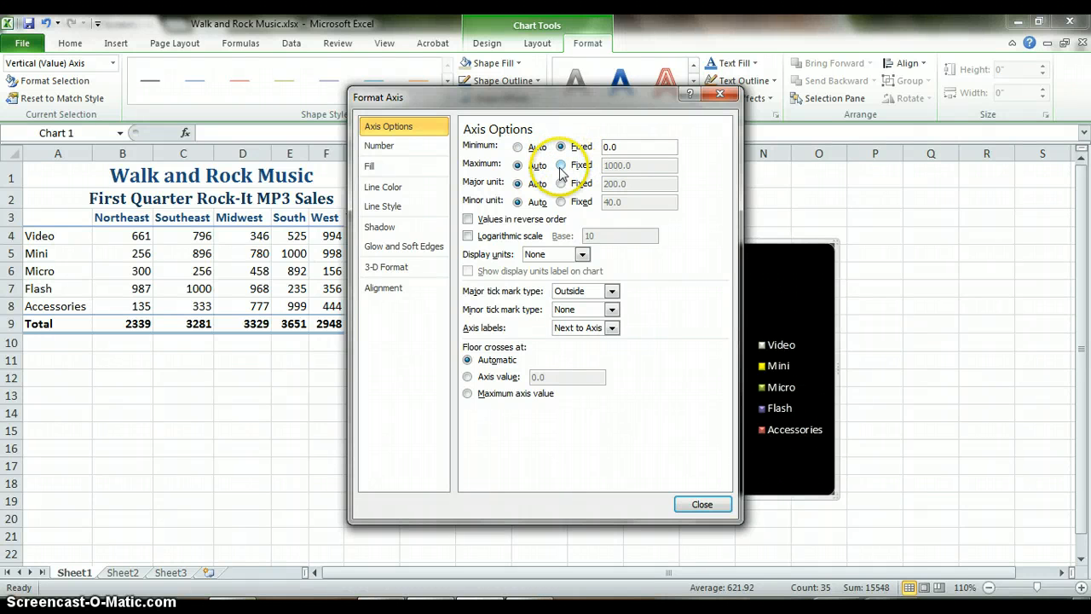
left_click(560, 165)
left_click_drag(645, 96, 350, 96)
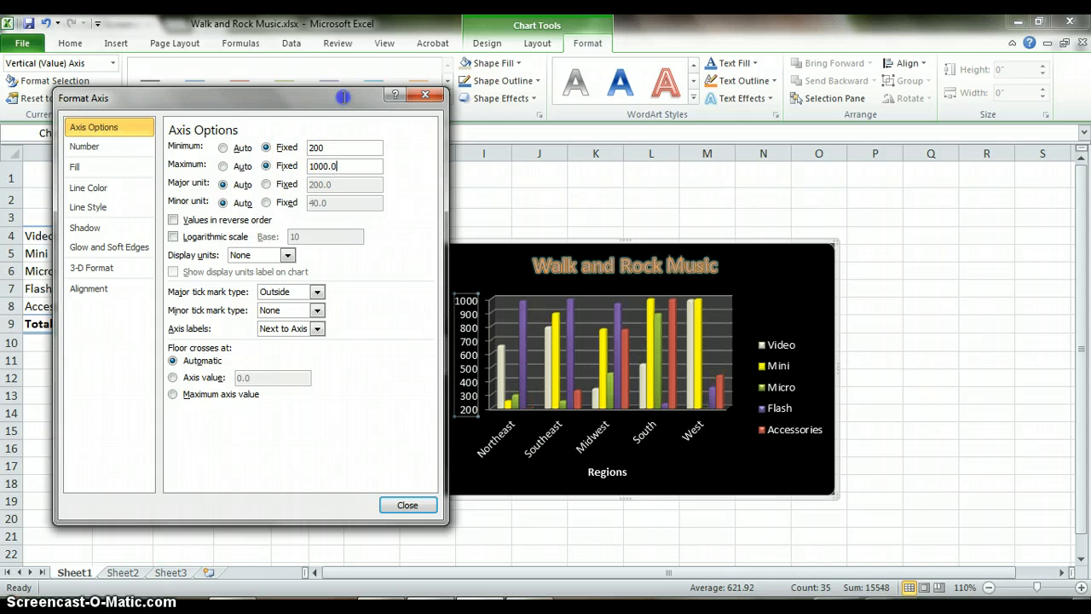
left_click_drag(289, 104, 228, 110)
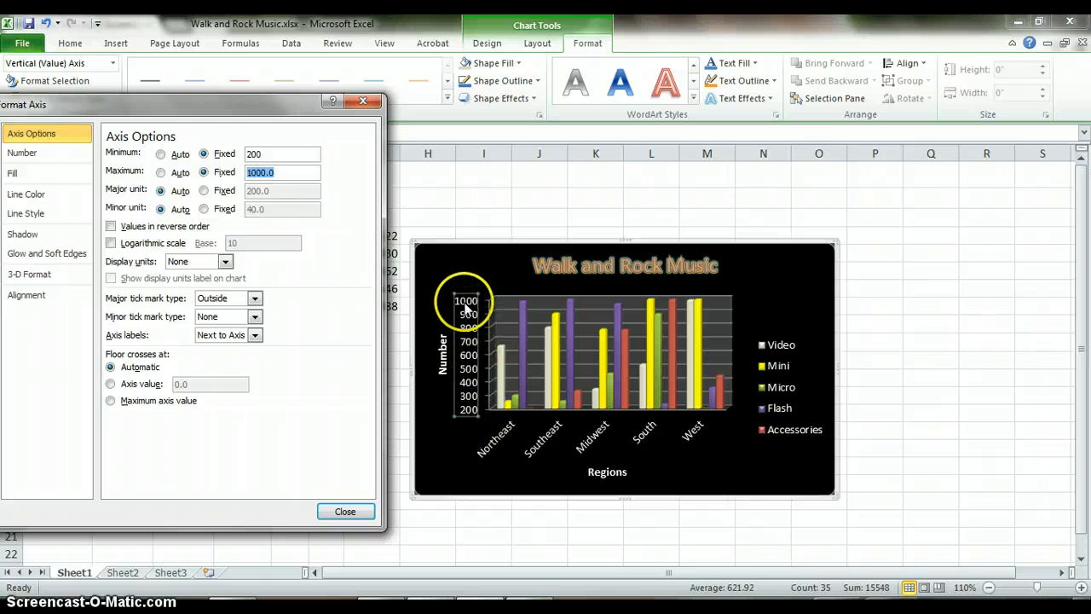
- Set the vertical axis's fixed minimum to 10 and close the axis formatting dialog
left_click(217, 151)
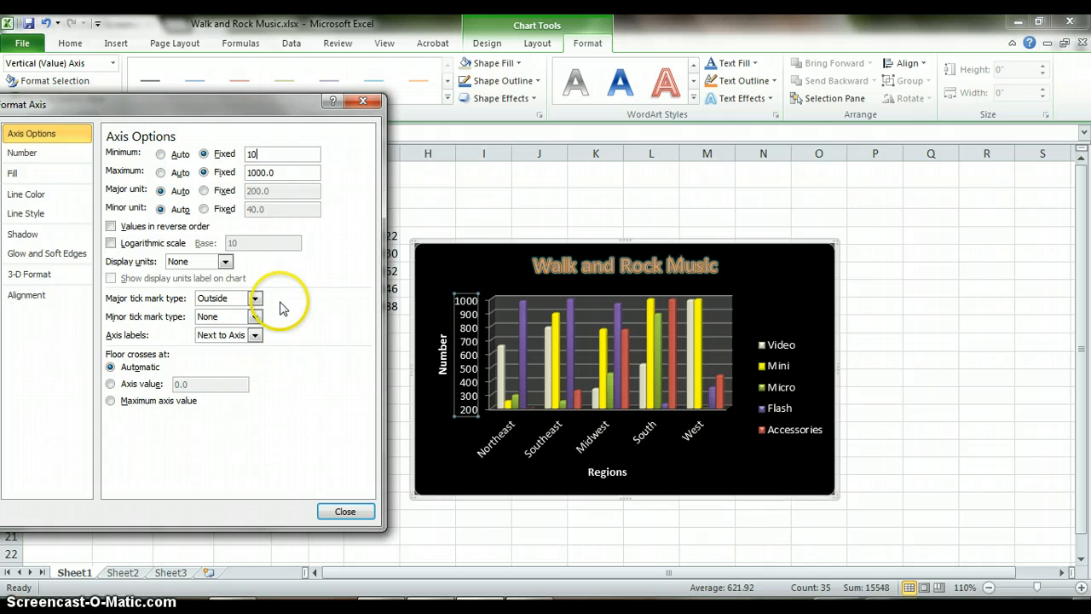
left_click(284, 171)
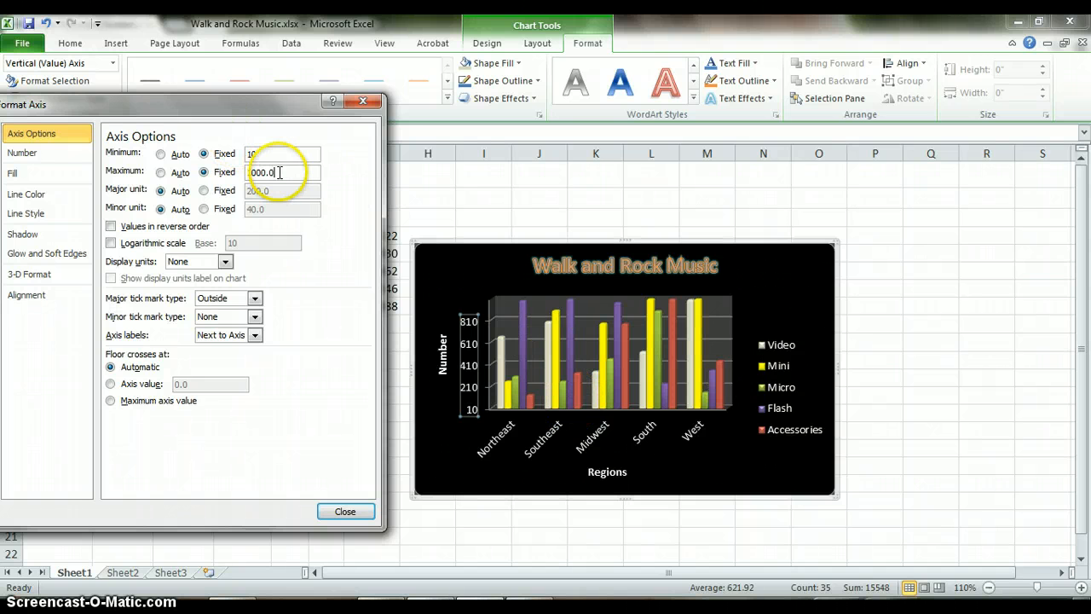
left_click(340, 512)
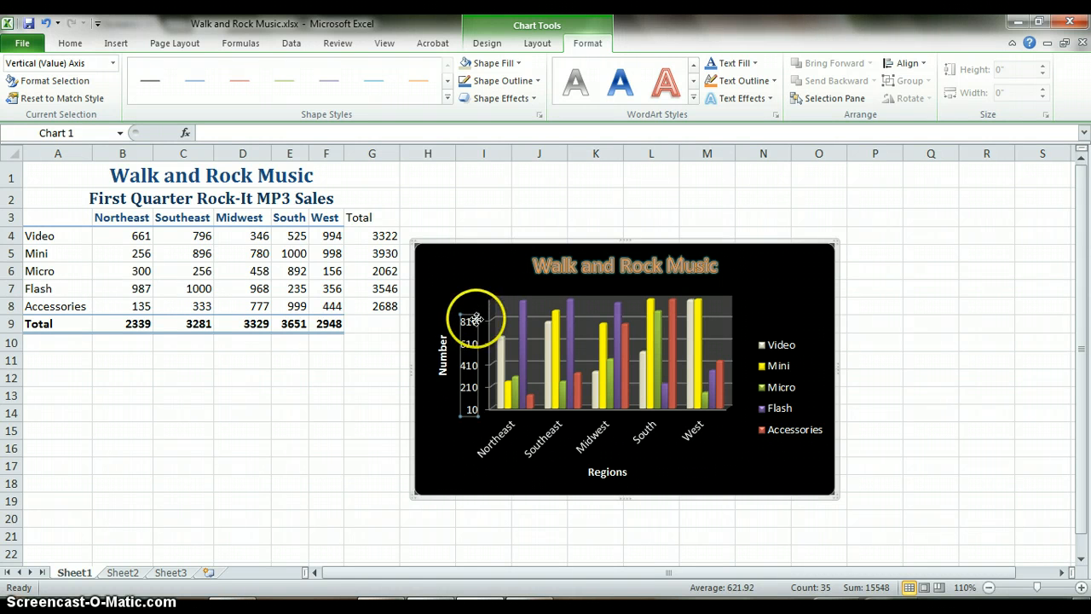
right_click(475, 312)
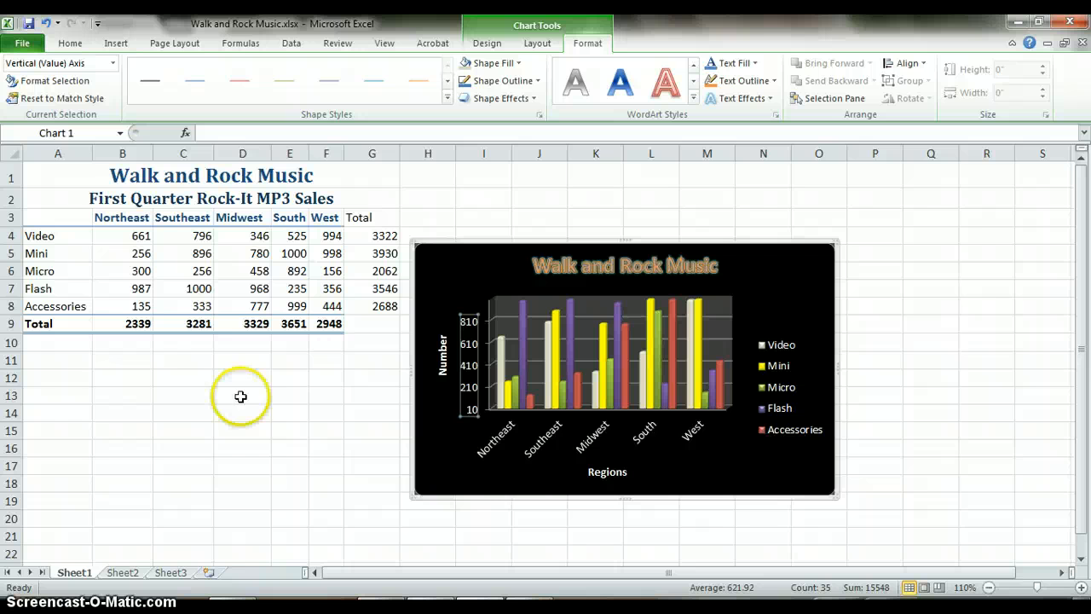
- Move the whole formatted column chart from Sheet1 to Sheet2, and return to Sheet1
left_click(418, 492)
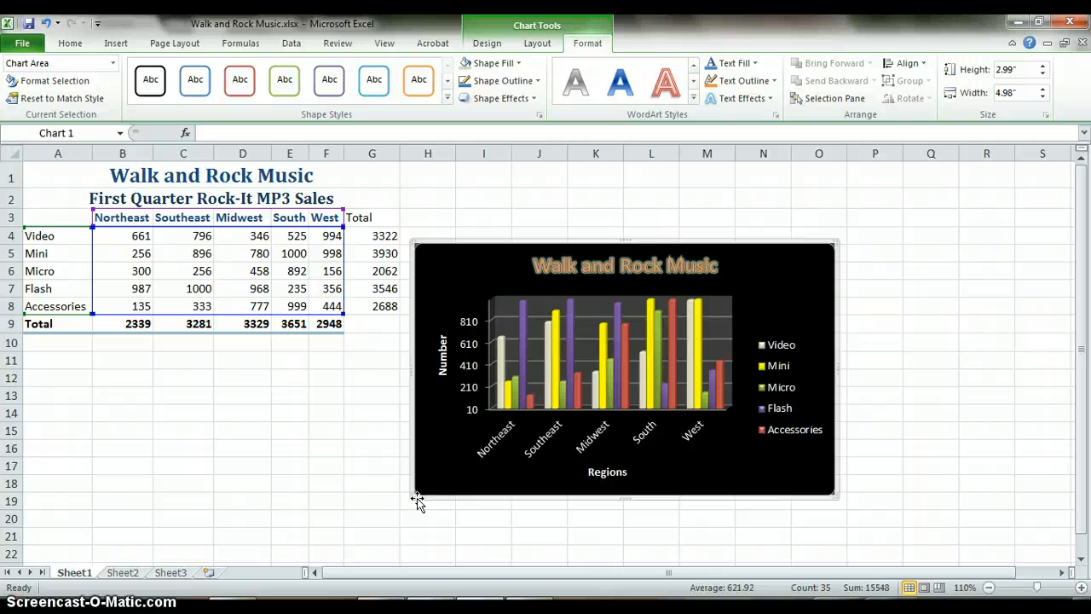
left_click(487, 42)
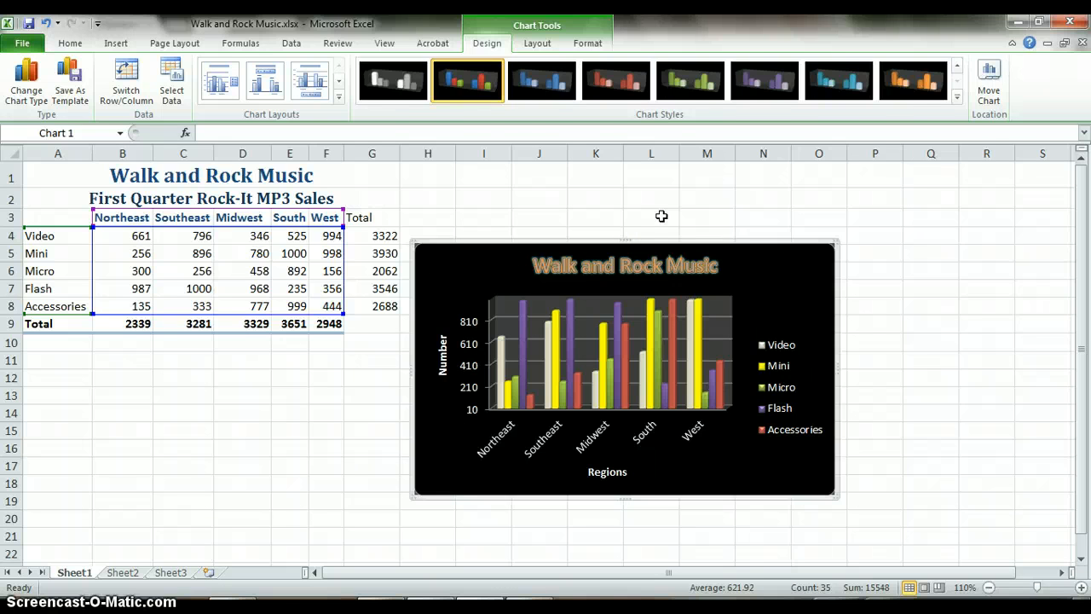
key("Delete")
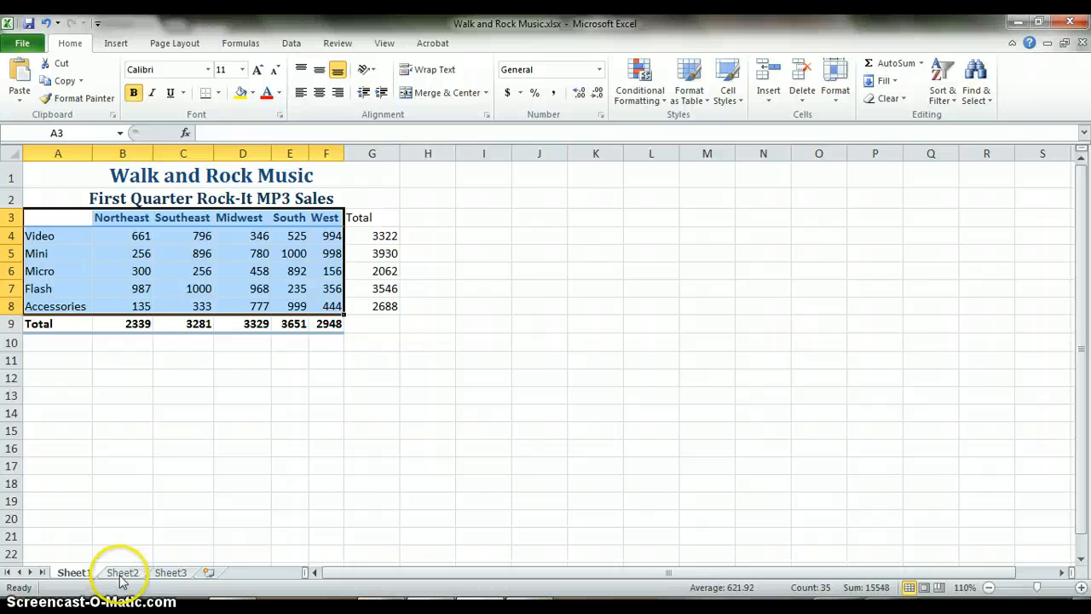
left_click(122, 572)
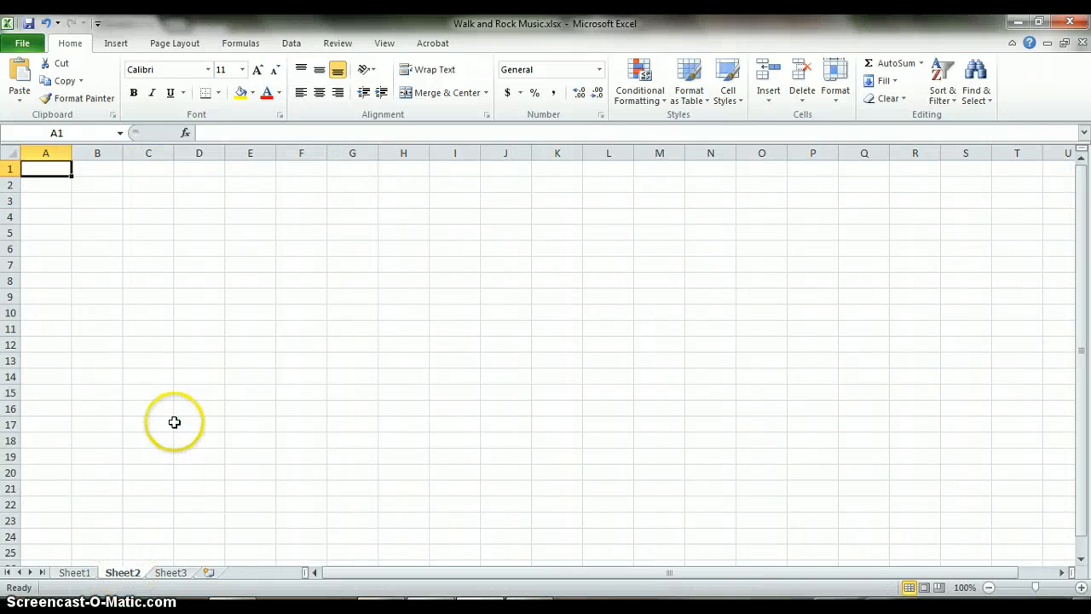
key("ctrl+v")
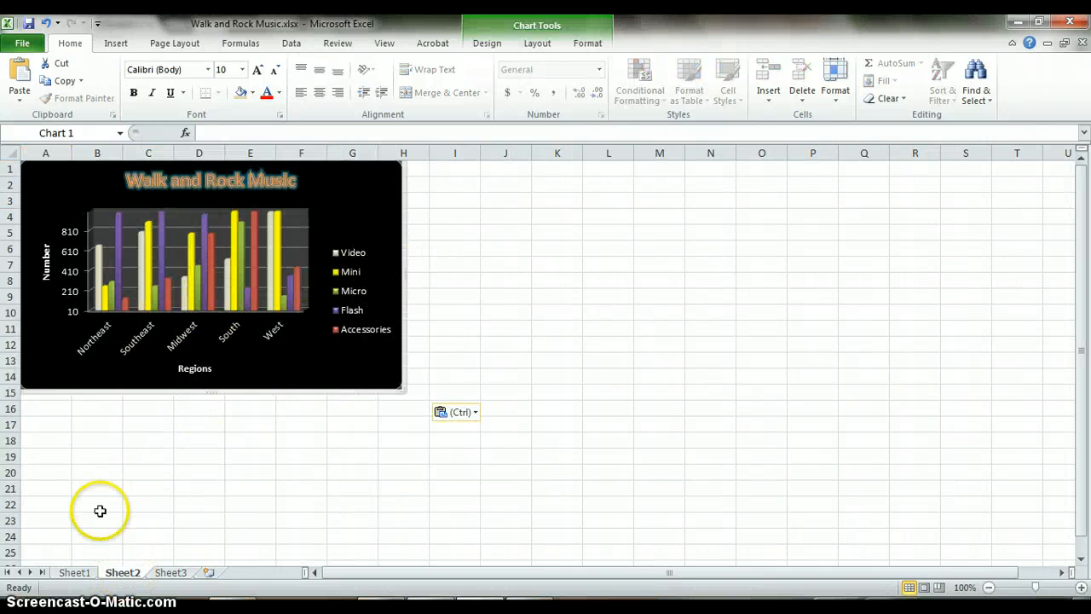
left_click(85, 575)
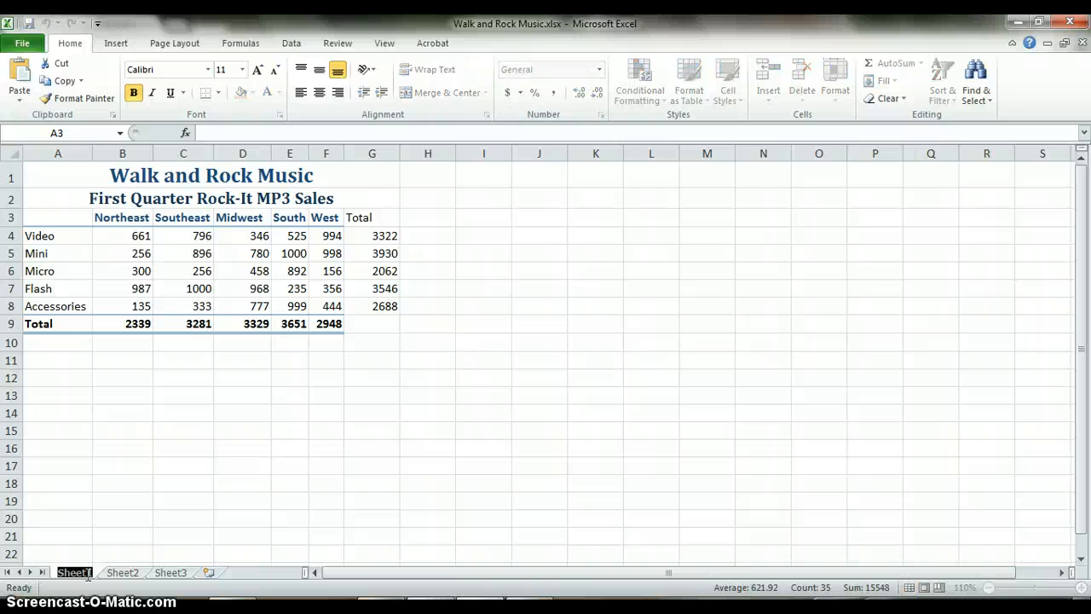
left_click(149, 398)
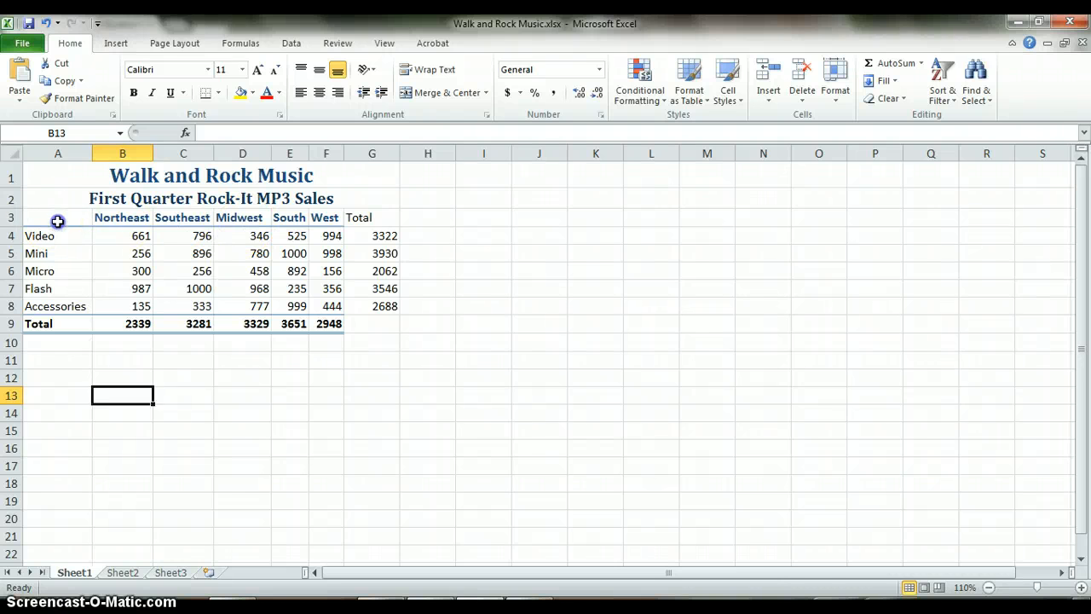
left_click_drag(58, 222, 234, 323)
left_click(235, 355)
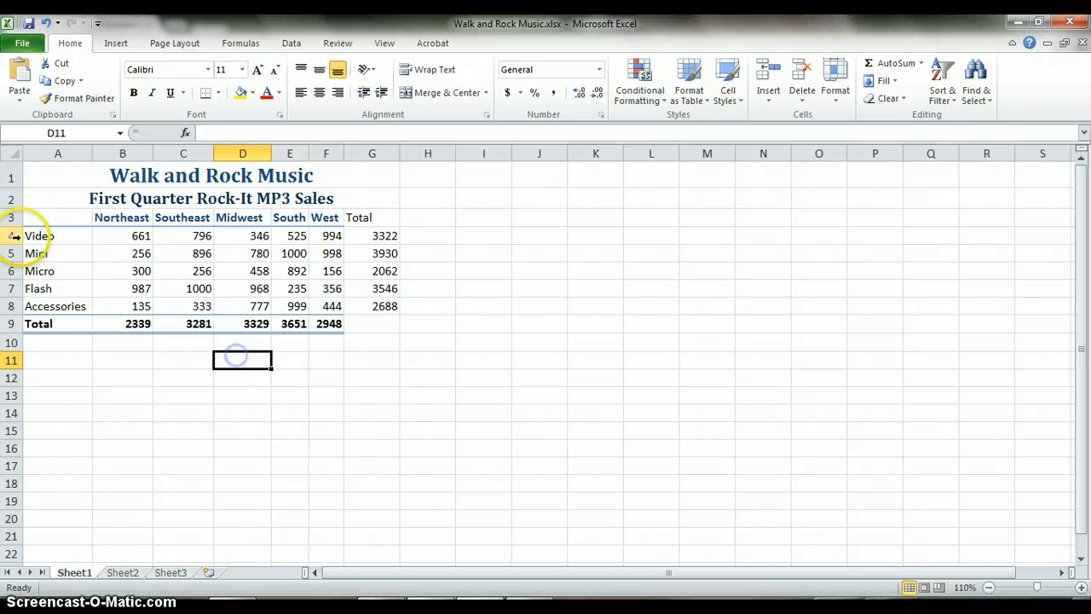
left_click_drag(39, 218, 48, 324)
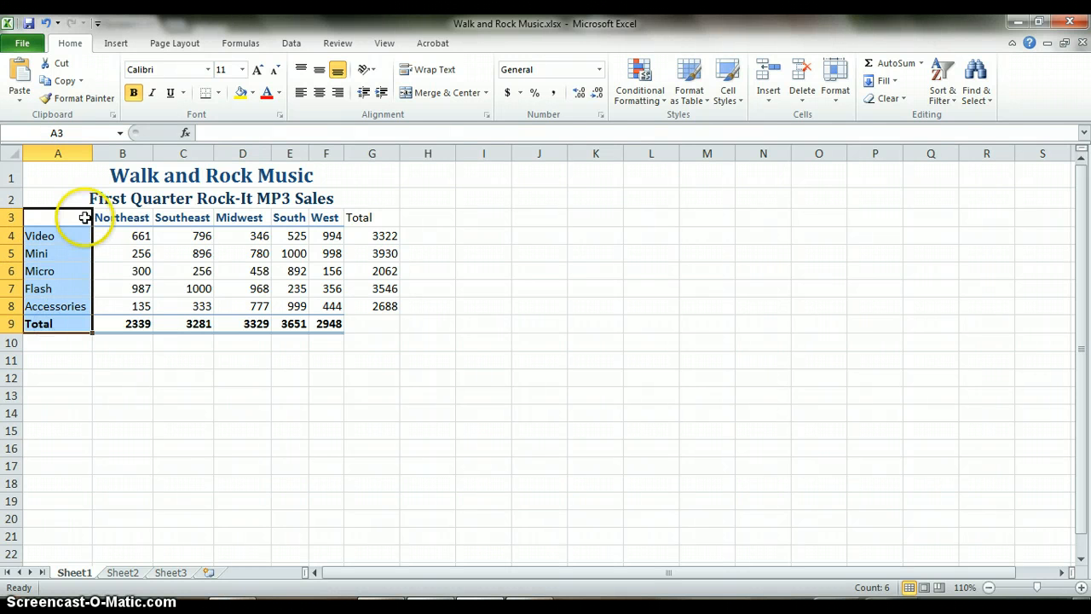
- Insert a clustered cylinder column chart from the product names in A3:A8 and the Midwest values in D3:D8
left_click_drag(85, 217, 65, 308)
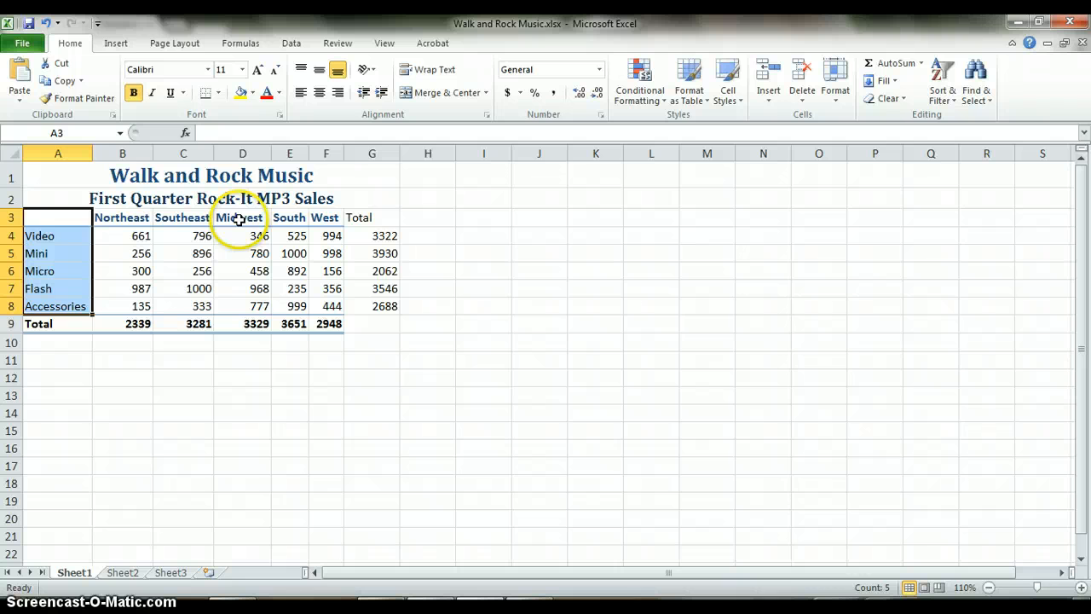
left_click_drag(240, 219, 249, 298, "ctrl")
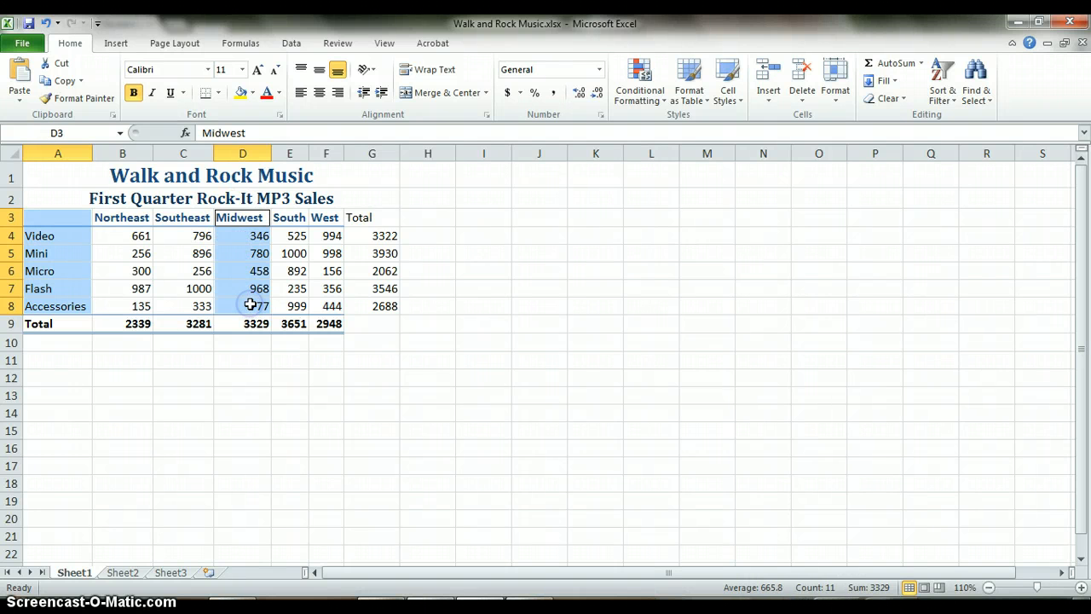
left_click(117, 44)
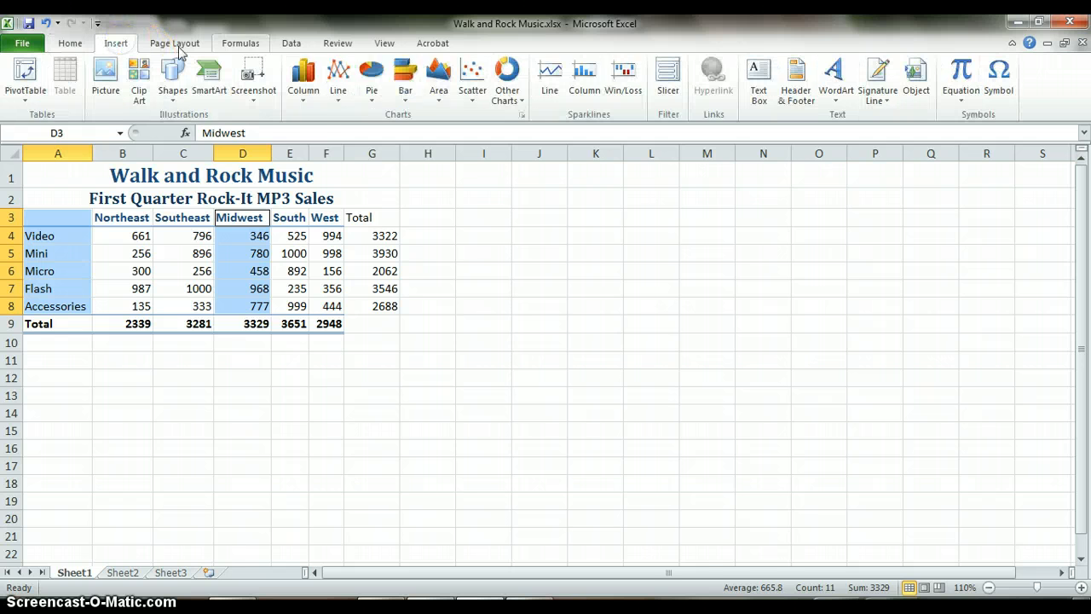
left_click(298, 81)
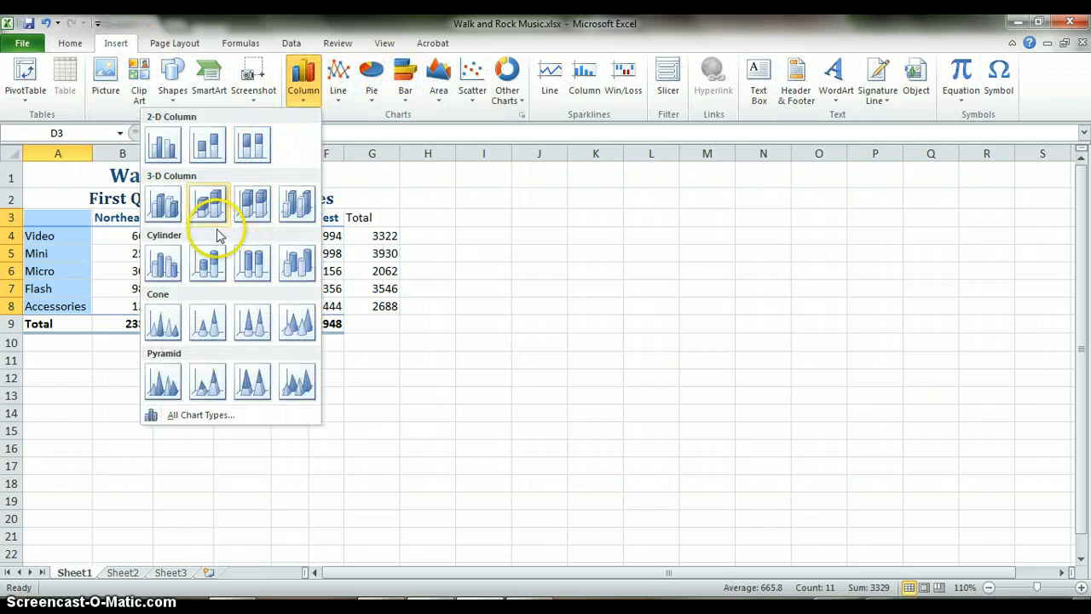
left_click(162, 257)
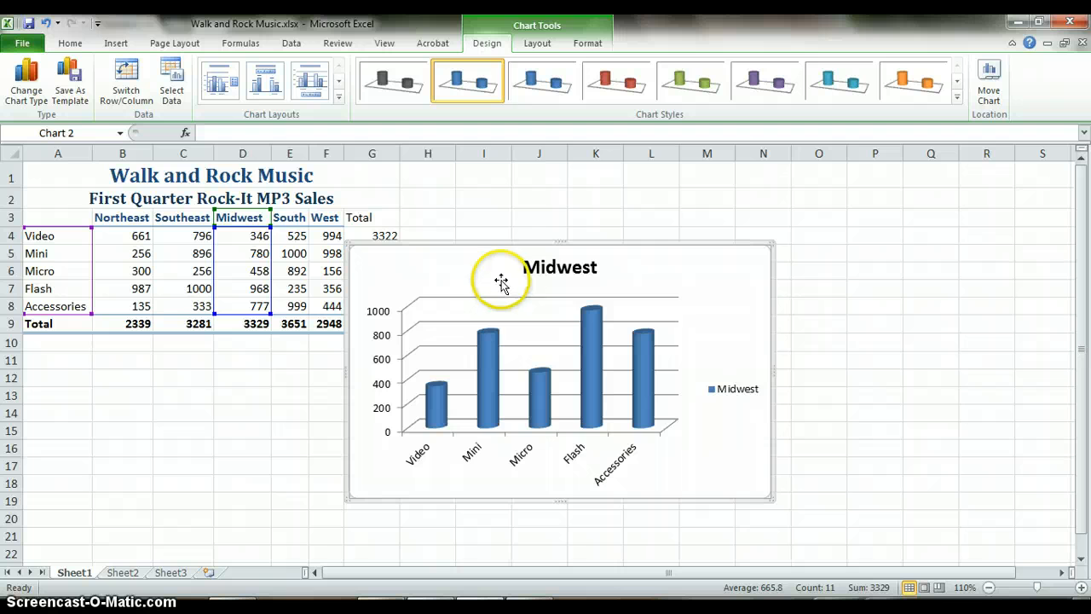
- Move the Midwest chart directly below the sales table, with its upper edge around row 10
left_click_drag(535, 244, 718, 204)
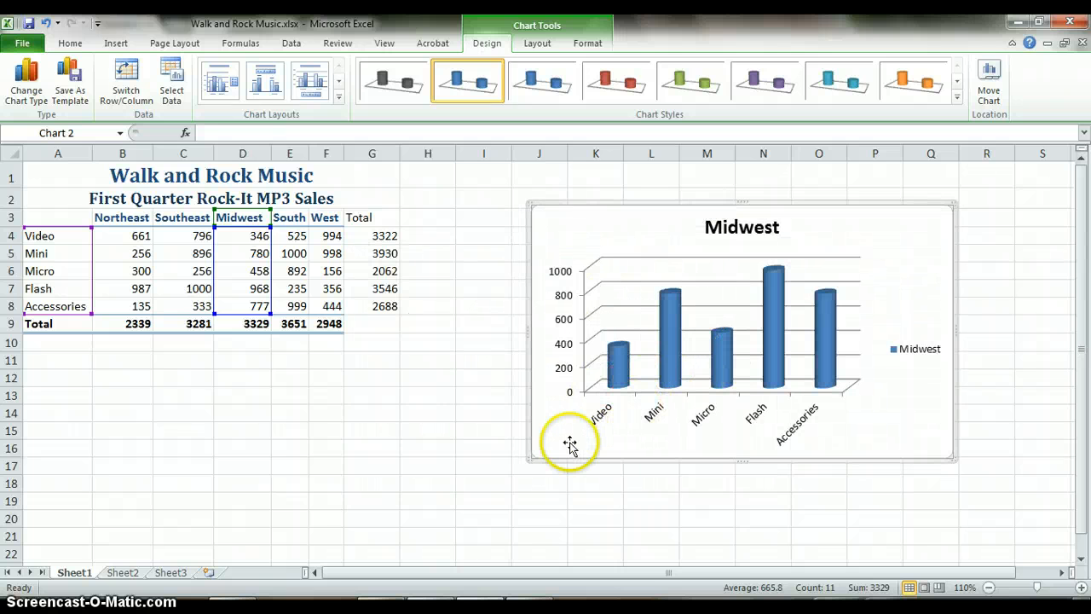
left_click(914, 352)
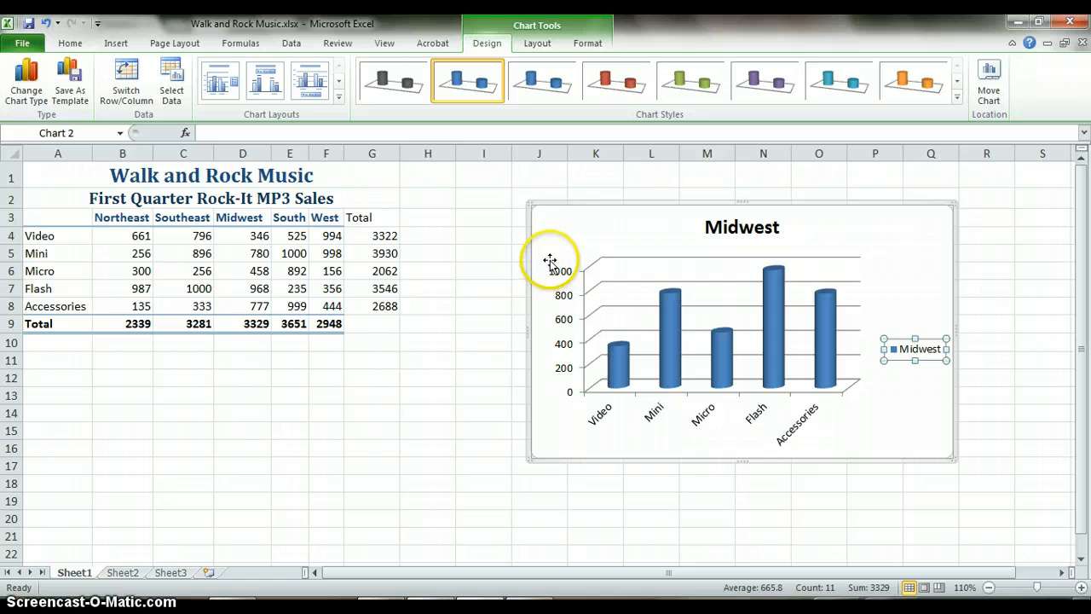
left_click_drag(632, 209, 595, 209)
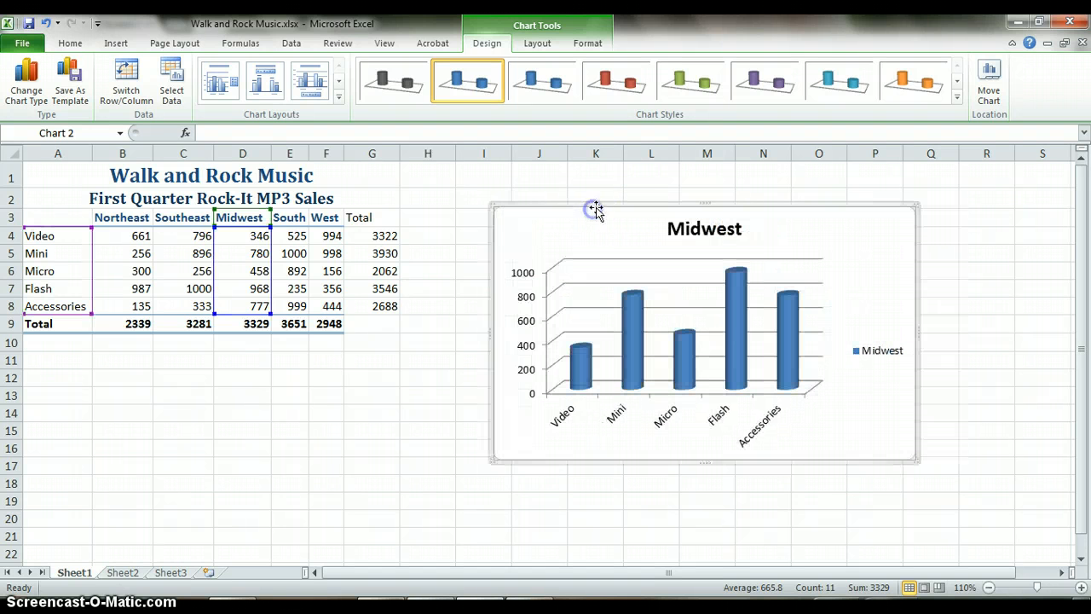
left_click(484, 217)
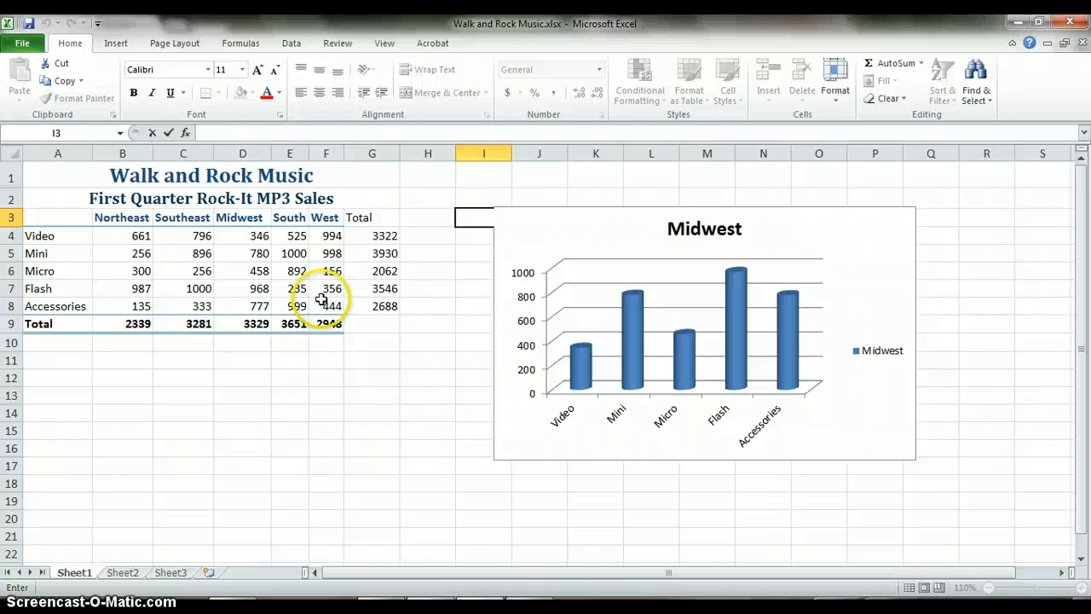
left_click_drag(591, 209, 180, 350)
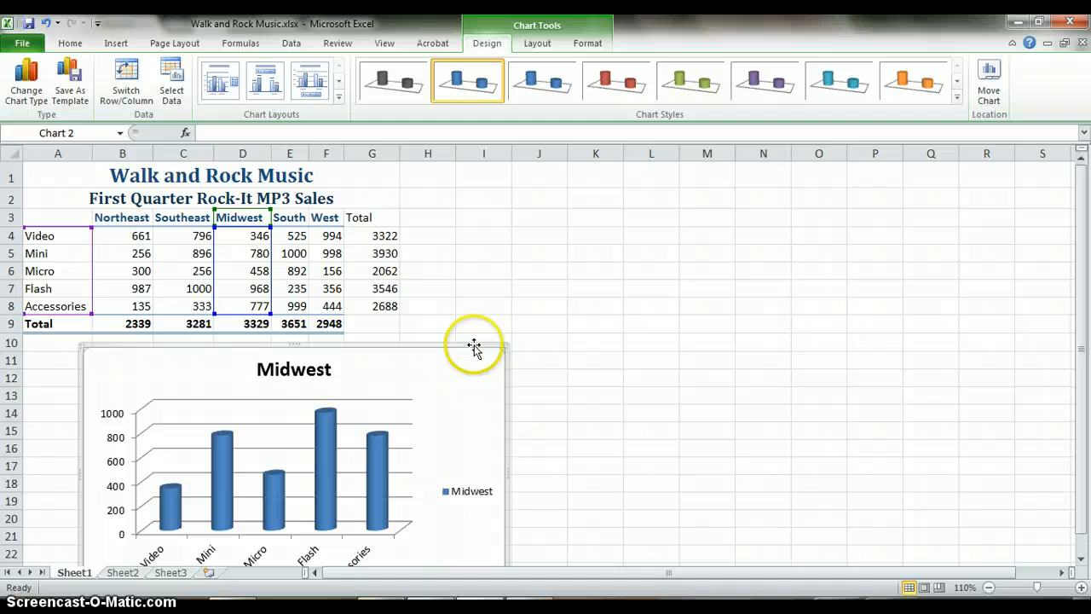
- Preview how the selected Midwest chart prints, and return to the worksheet with the chart deselected
left_click(22, 42)
left_click(22, 43)
left_click(24, 44)
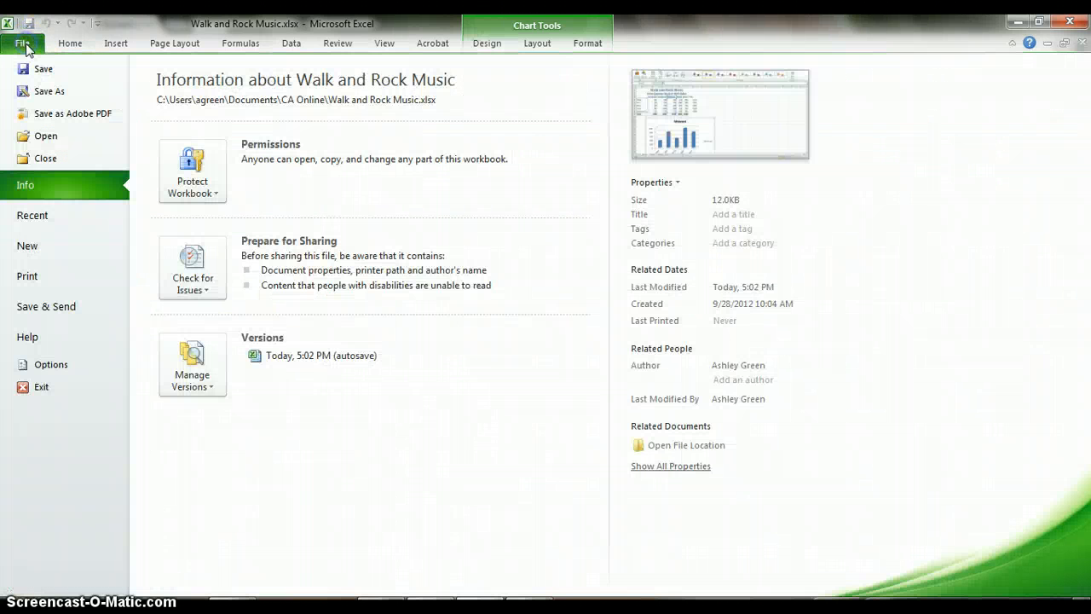
left_click(47, 284)
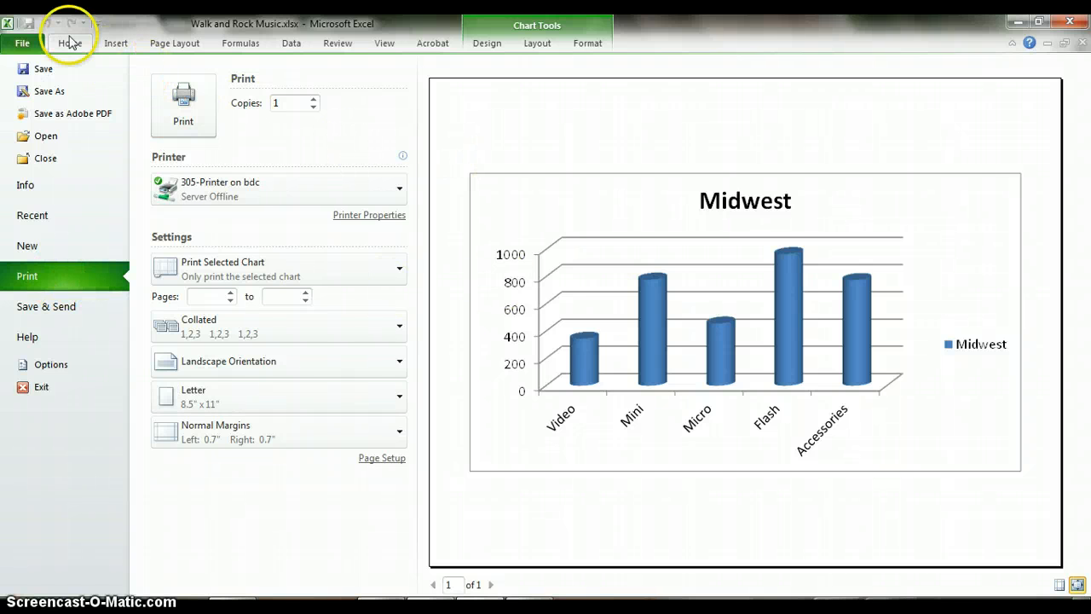
left_click(70, 45)
left_click(594, 265)
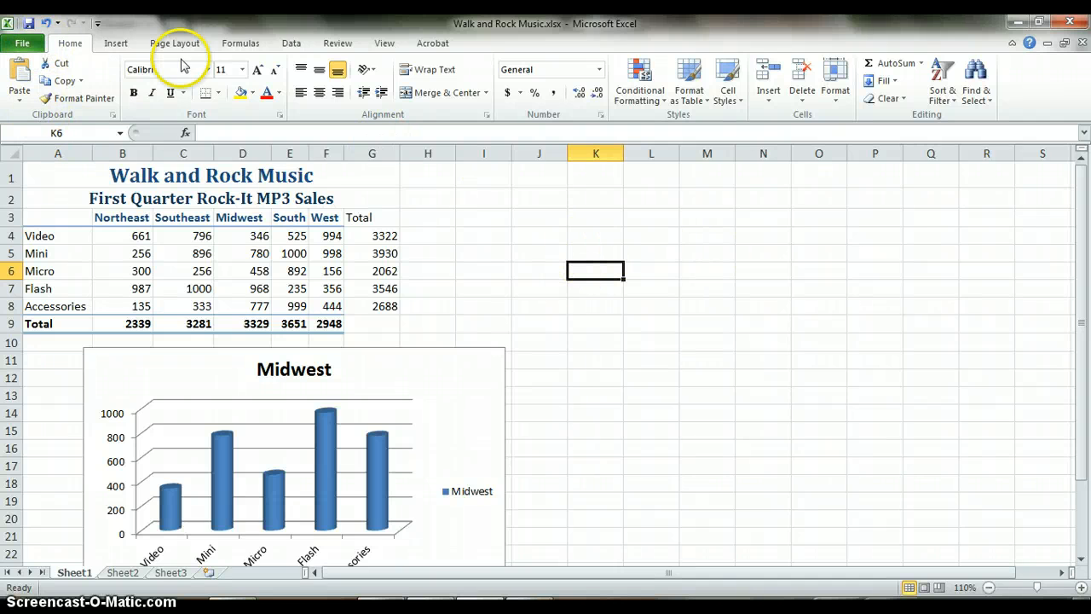
- Preview how the whole Sheet1 prints with the Midwest chart below the sales table, and return to the worksheet
left_click(22, 44)
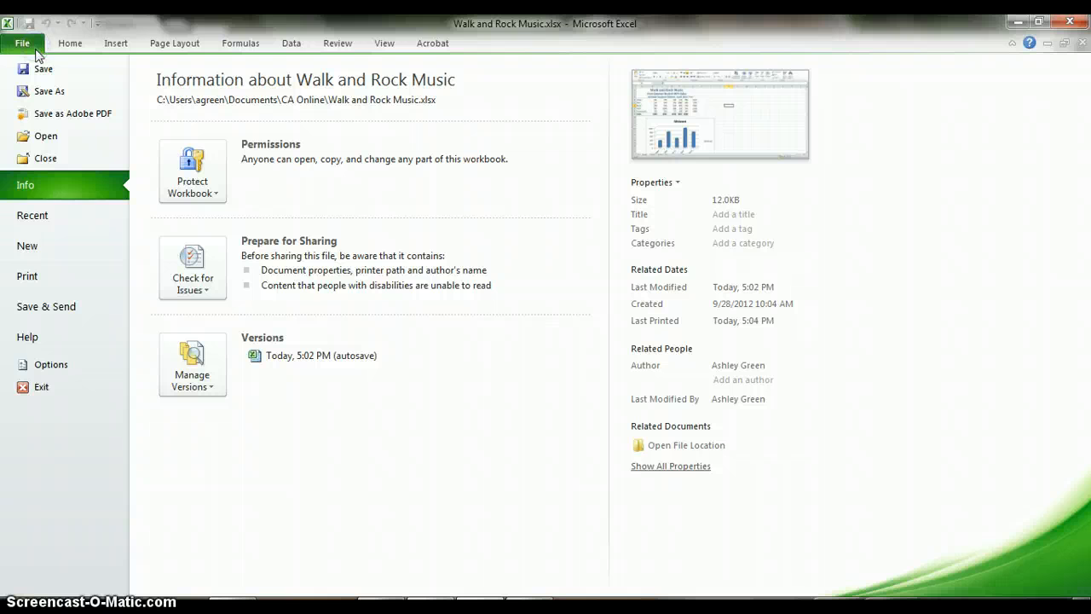
left_click(57, 281)
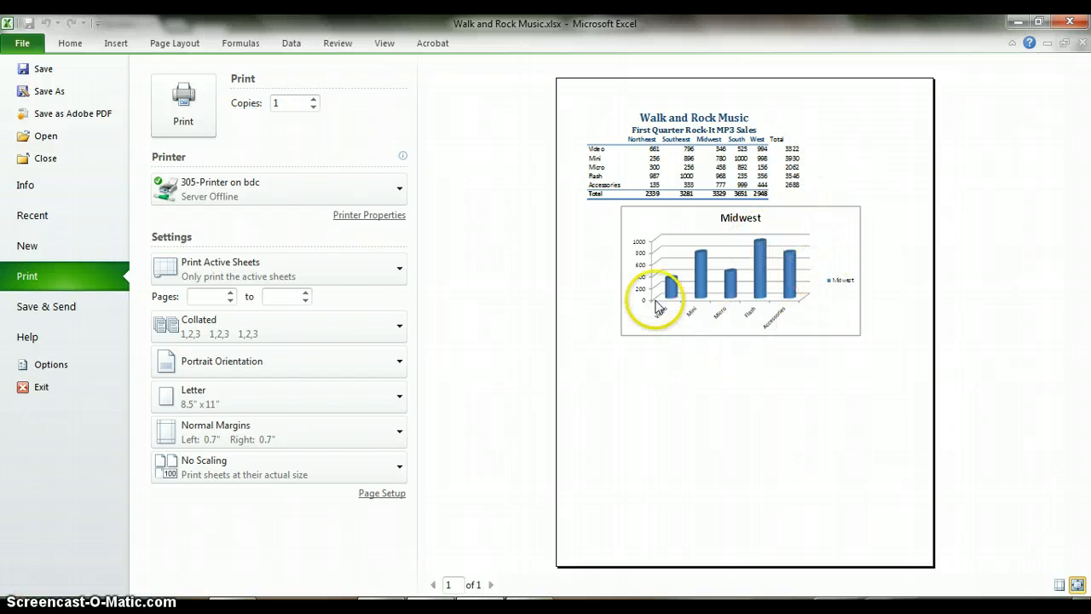
left_click(72, 44)
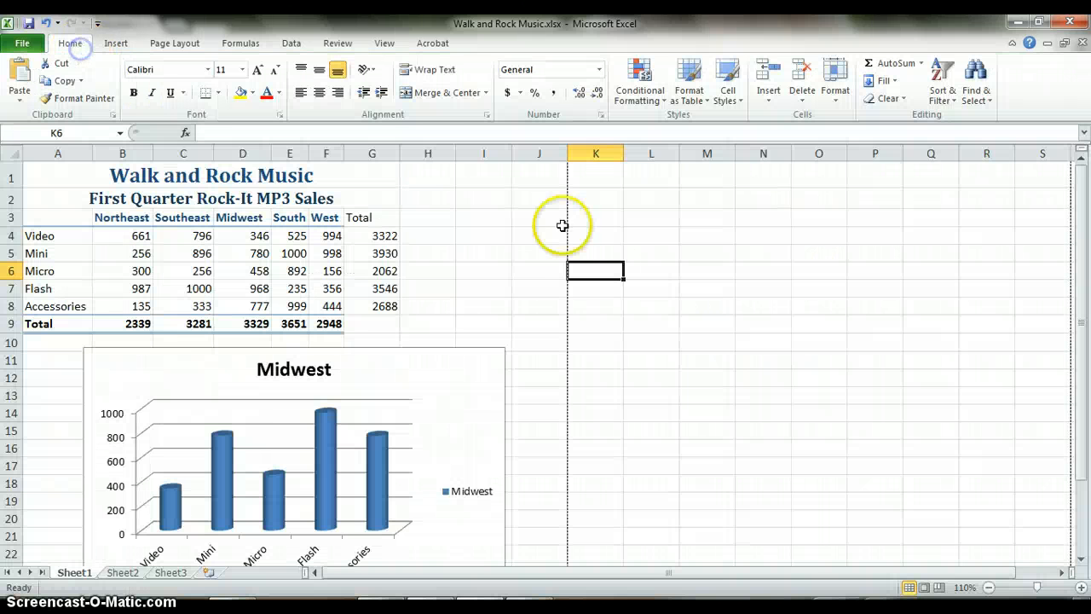
- Move the Midwest chart beside the sales table, across the page break from row 4, and scale the printout width to 1 page
left_click_drag(446, 348, 793, 224)
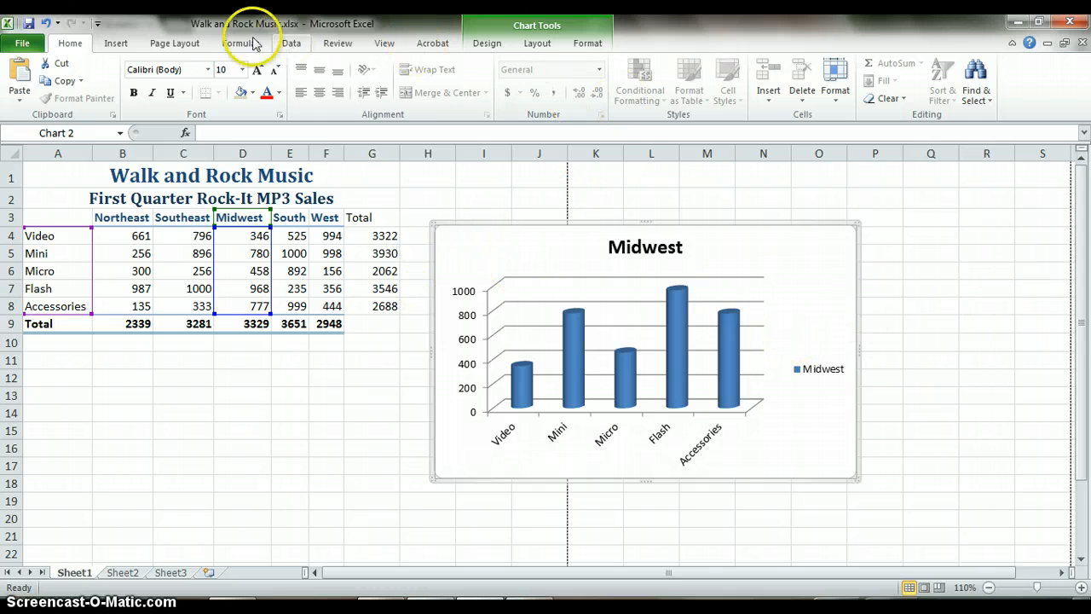
left_click(165, 48)
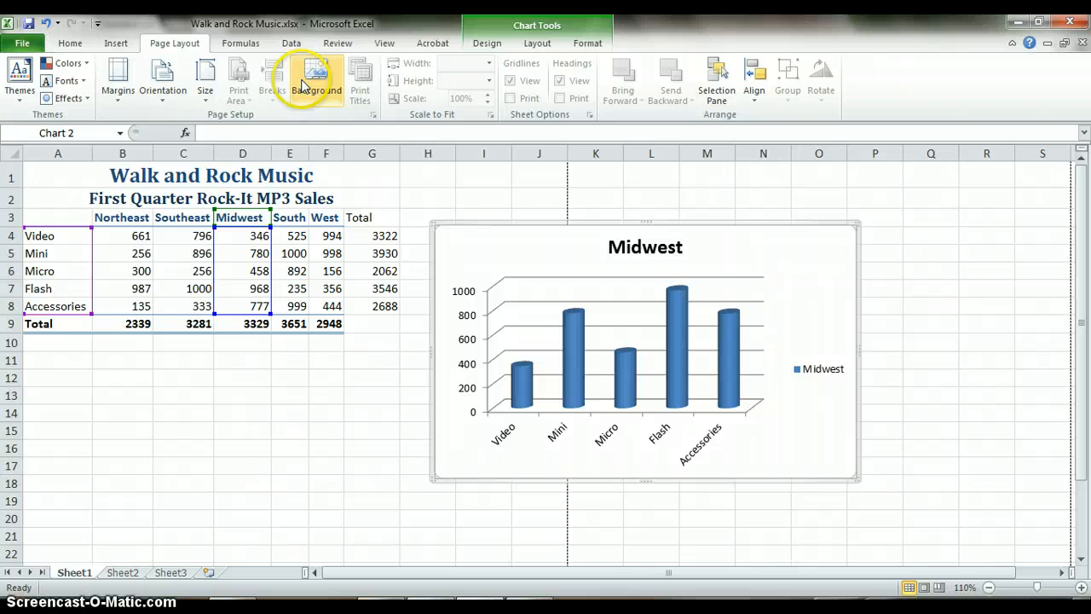
left_click(272, 433)
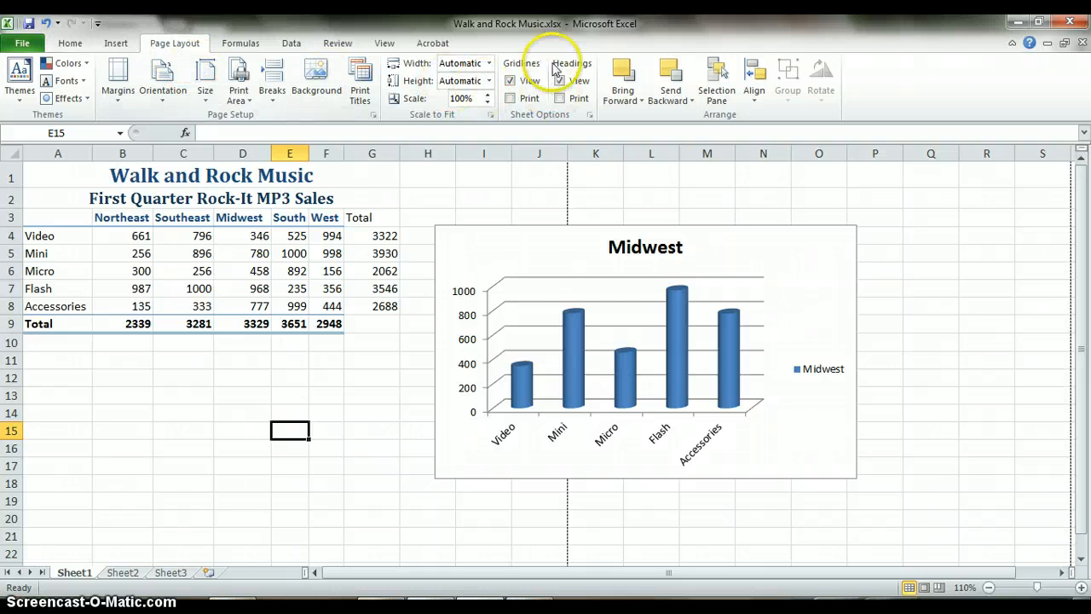
left_click(488, 63)
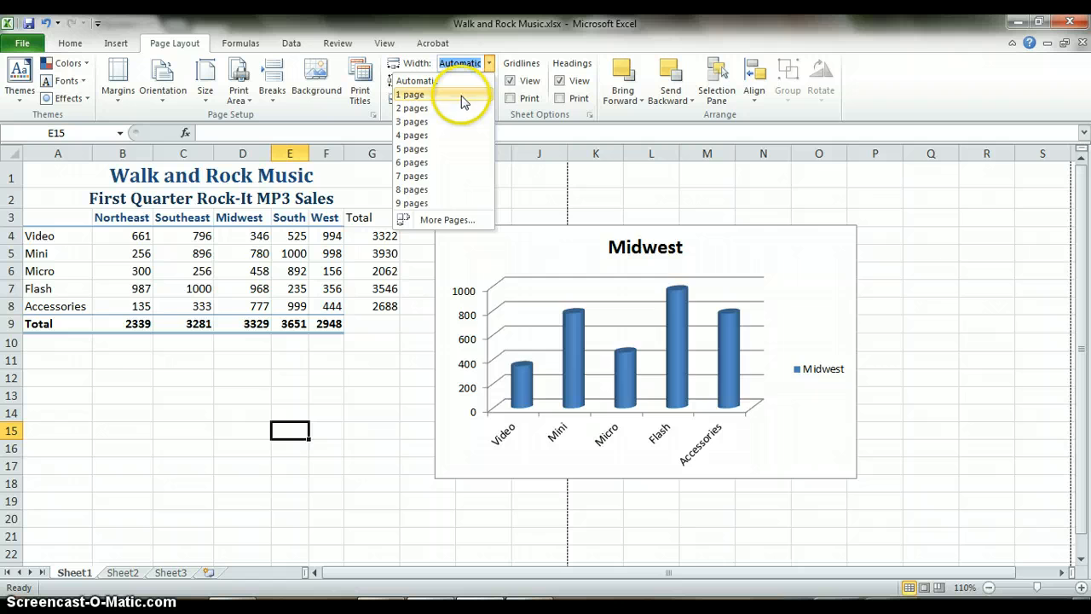
left_click(461, 94)
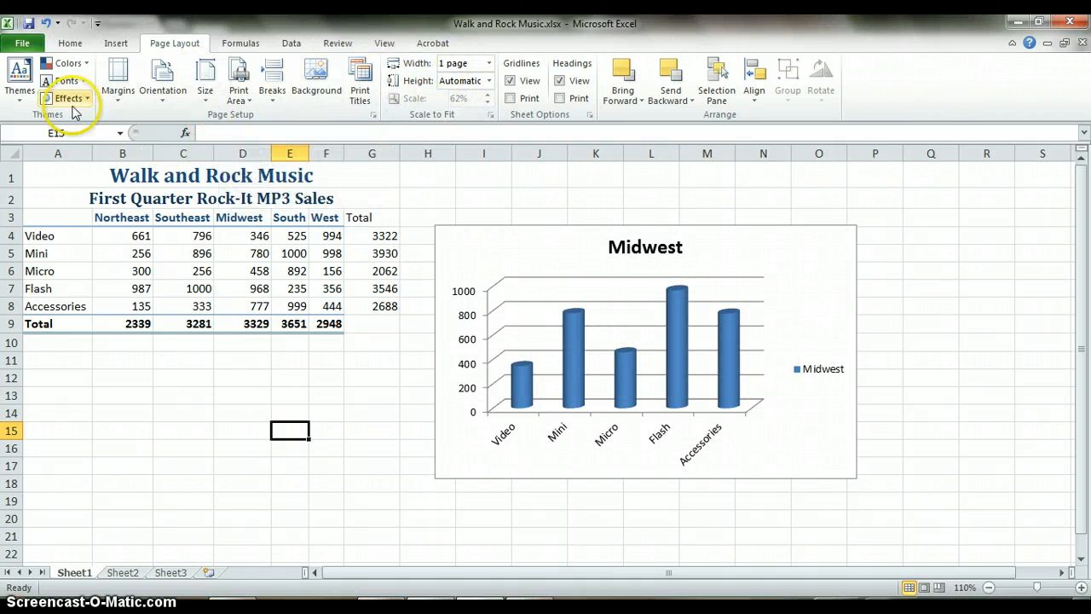
- Preview the printout with the table and chart fitted to one page wide, and return to the worksheet
left_click(38, 45)
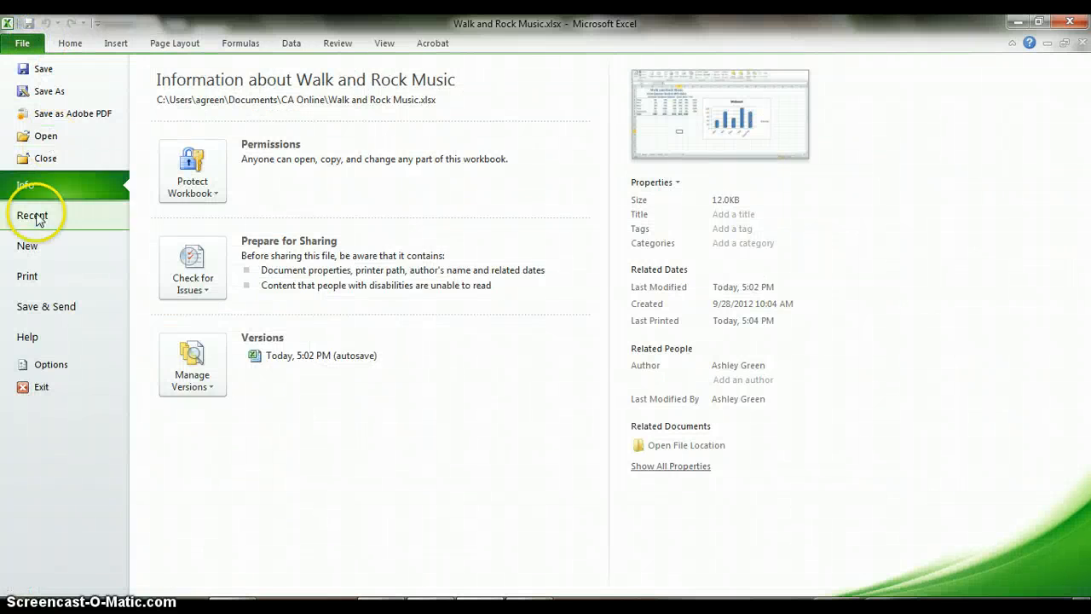
left_click(33, 274)
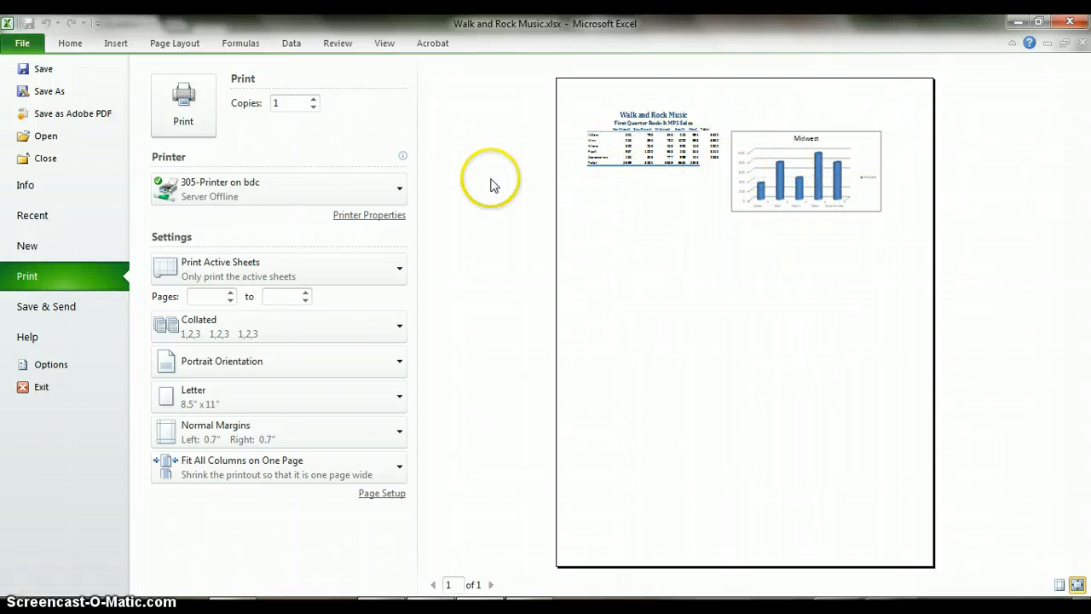
left_click(68, 44)
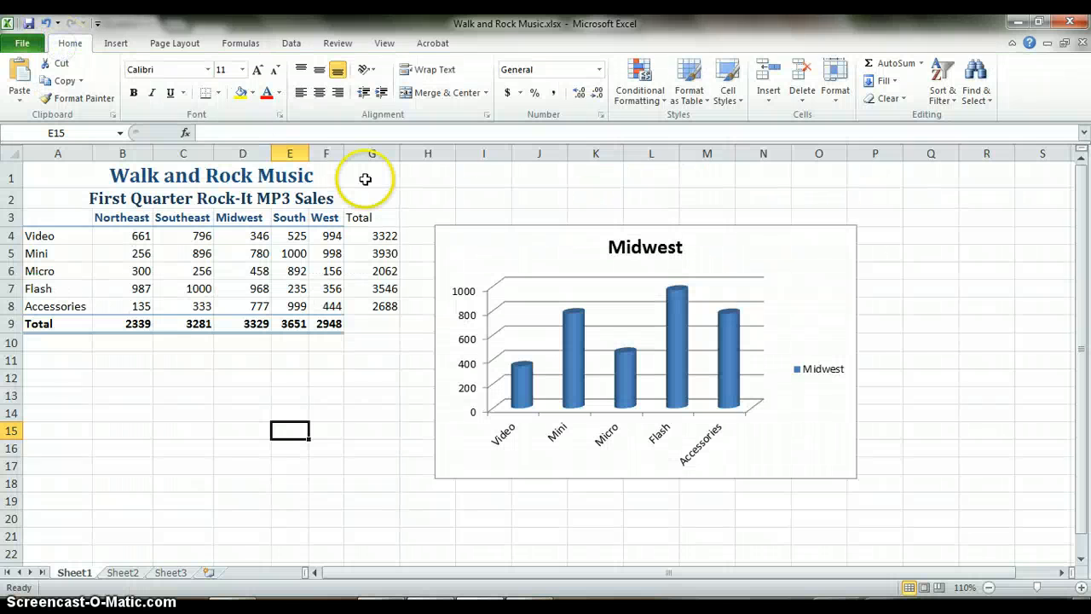
- Move the Midwest chart below the sales table, starting at column A and row 11, and set the print scaling width to Automatic
left_click(567, 241)
left_click_drag(567, 240, 146, 373)
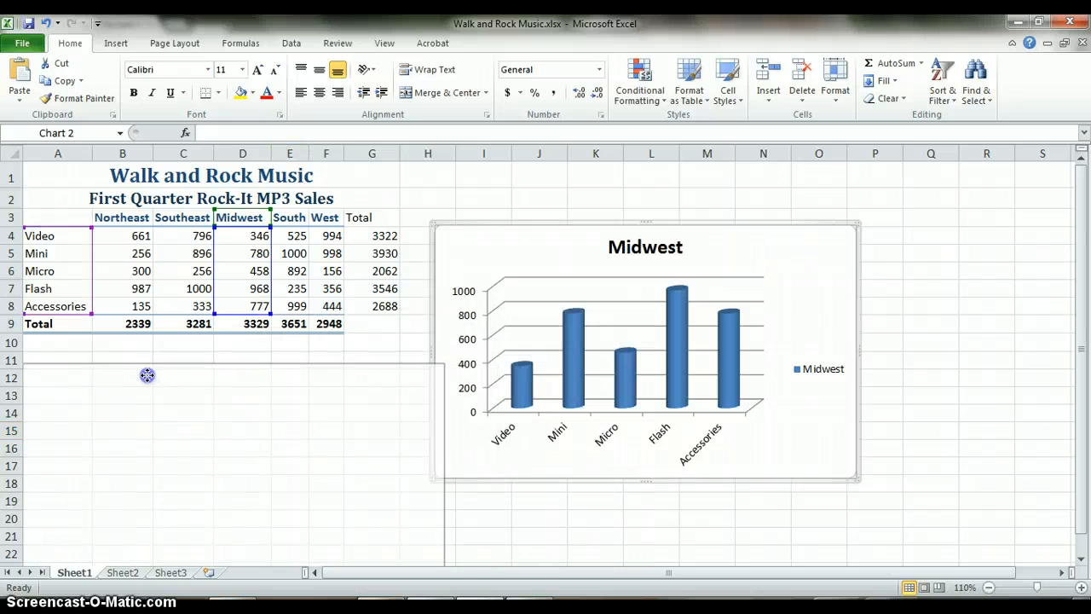
left_click(201, 46)
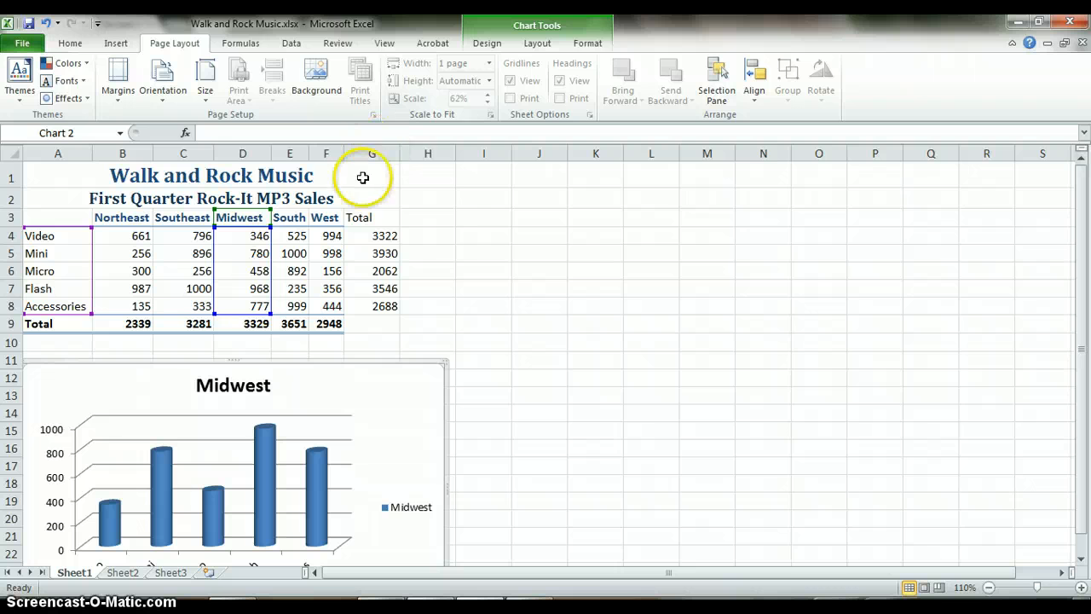
left_click(435, 252)
left_click(487, 62)
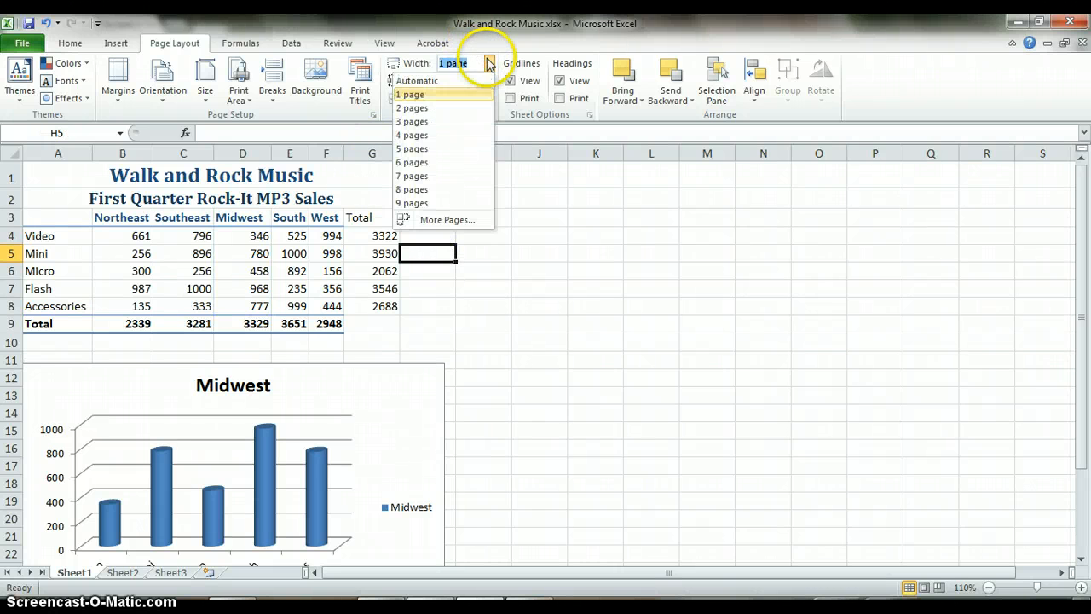
left_click(458, 83)
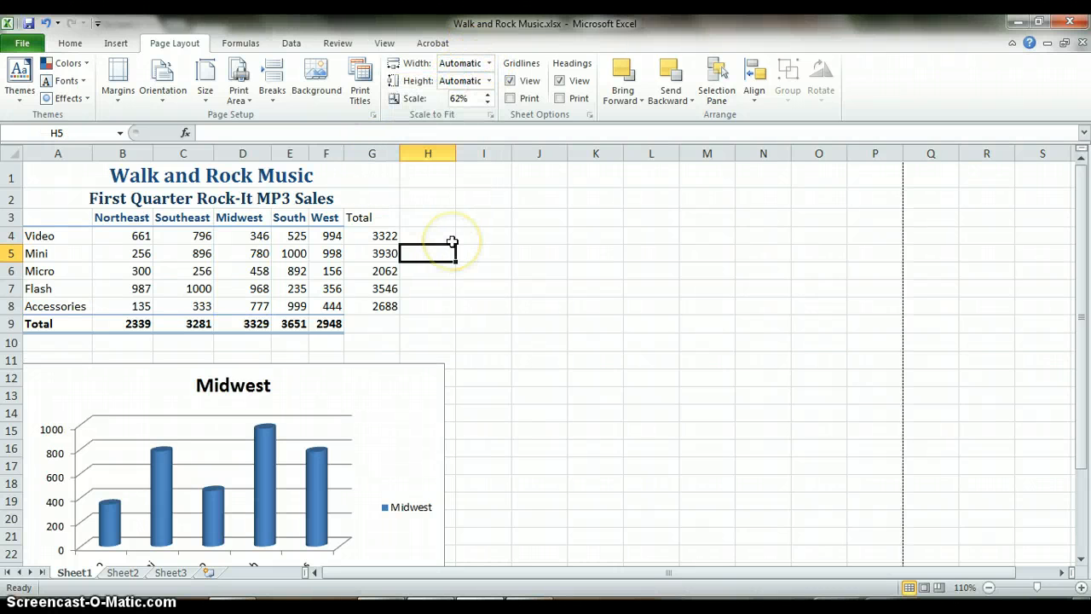